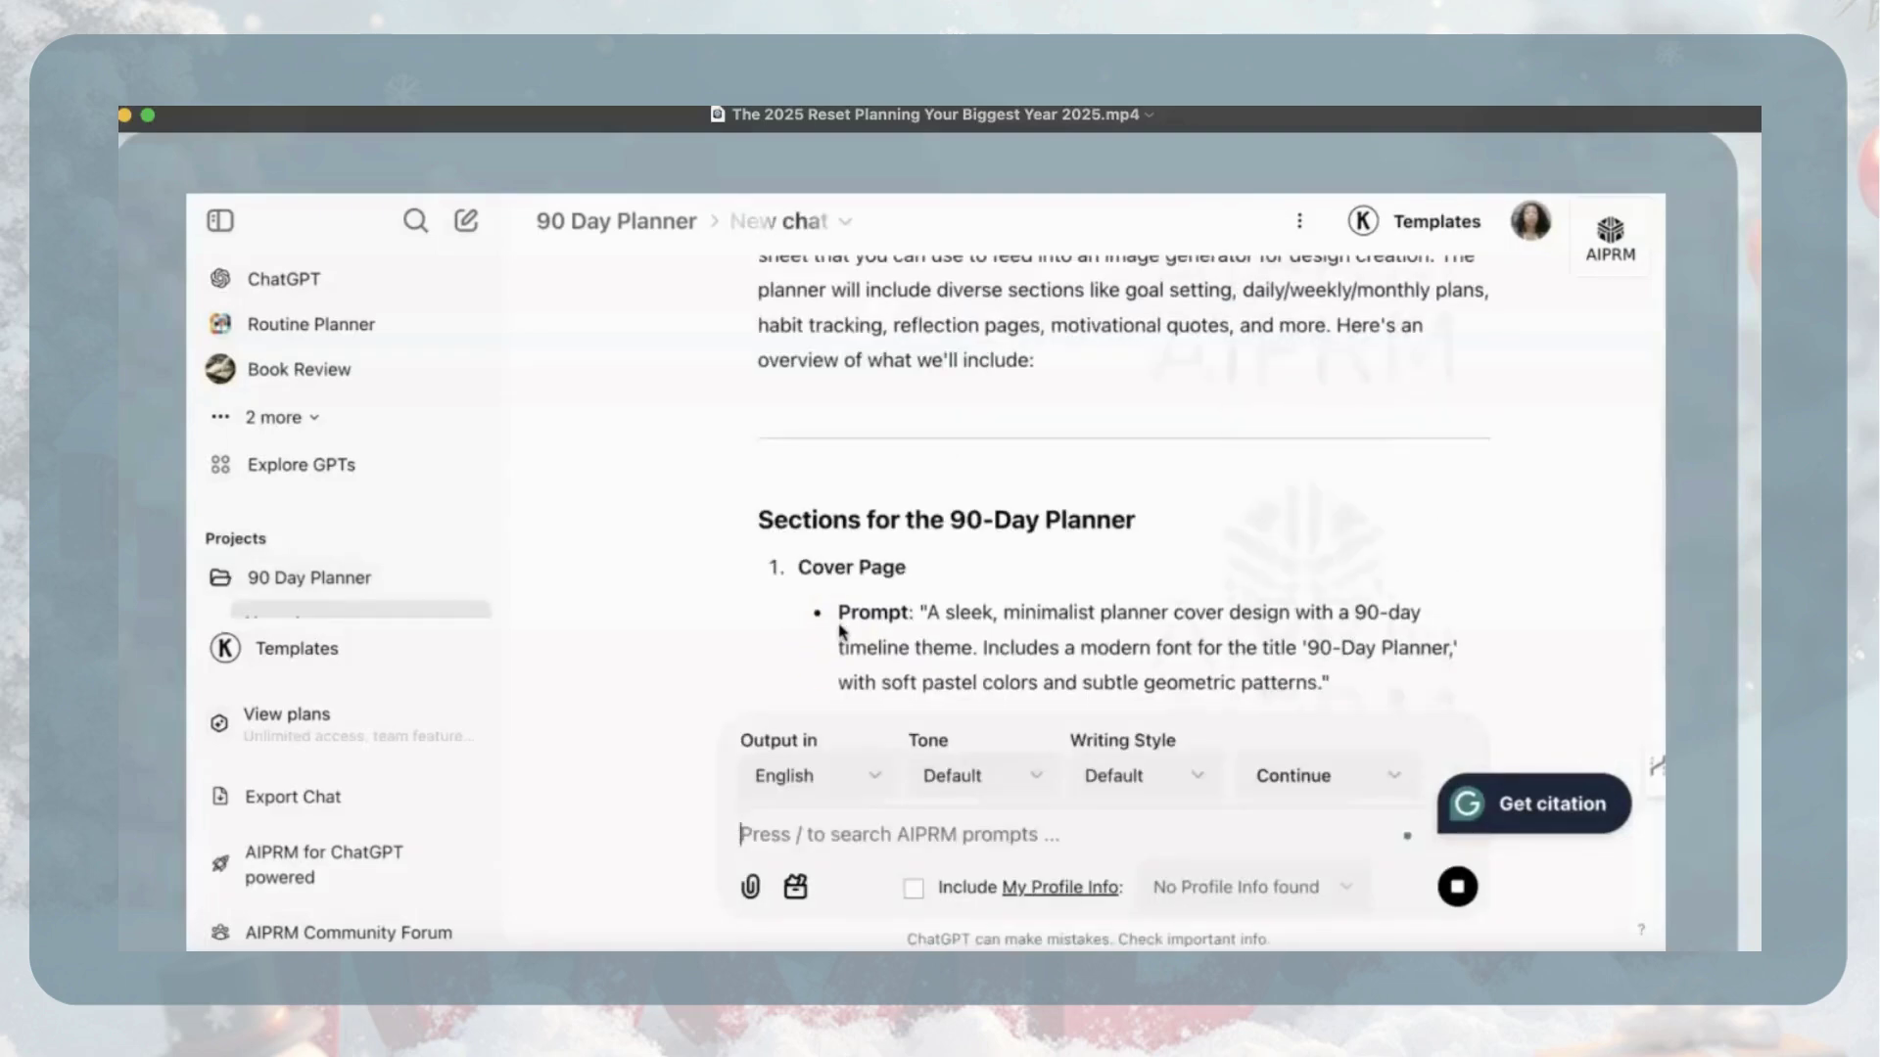
Let ChatGPT's reply finish streaming through the divider-page and creativity prompts.
click(838, 634)
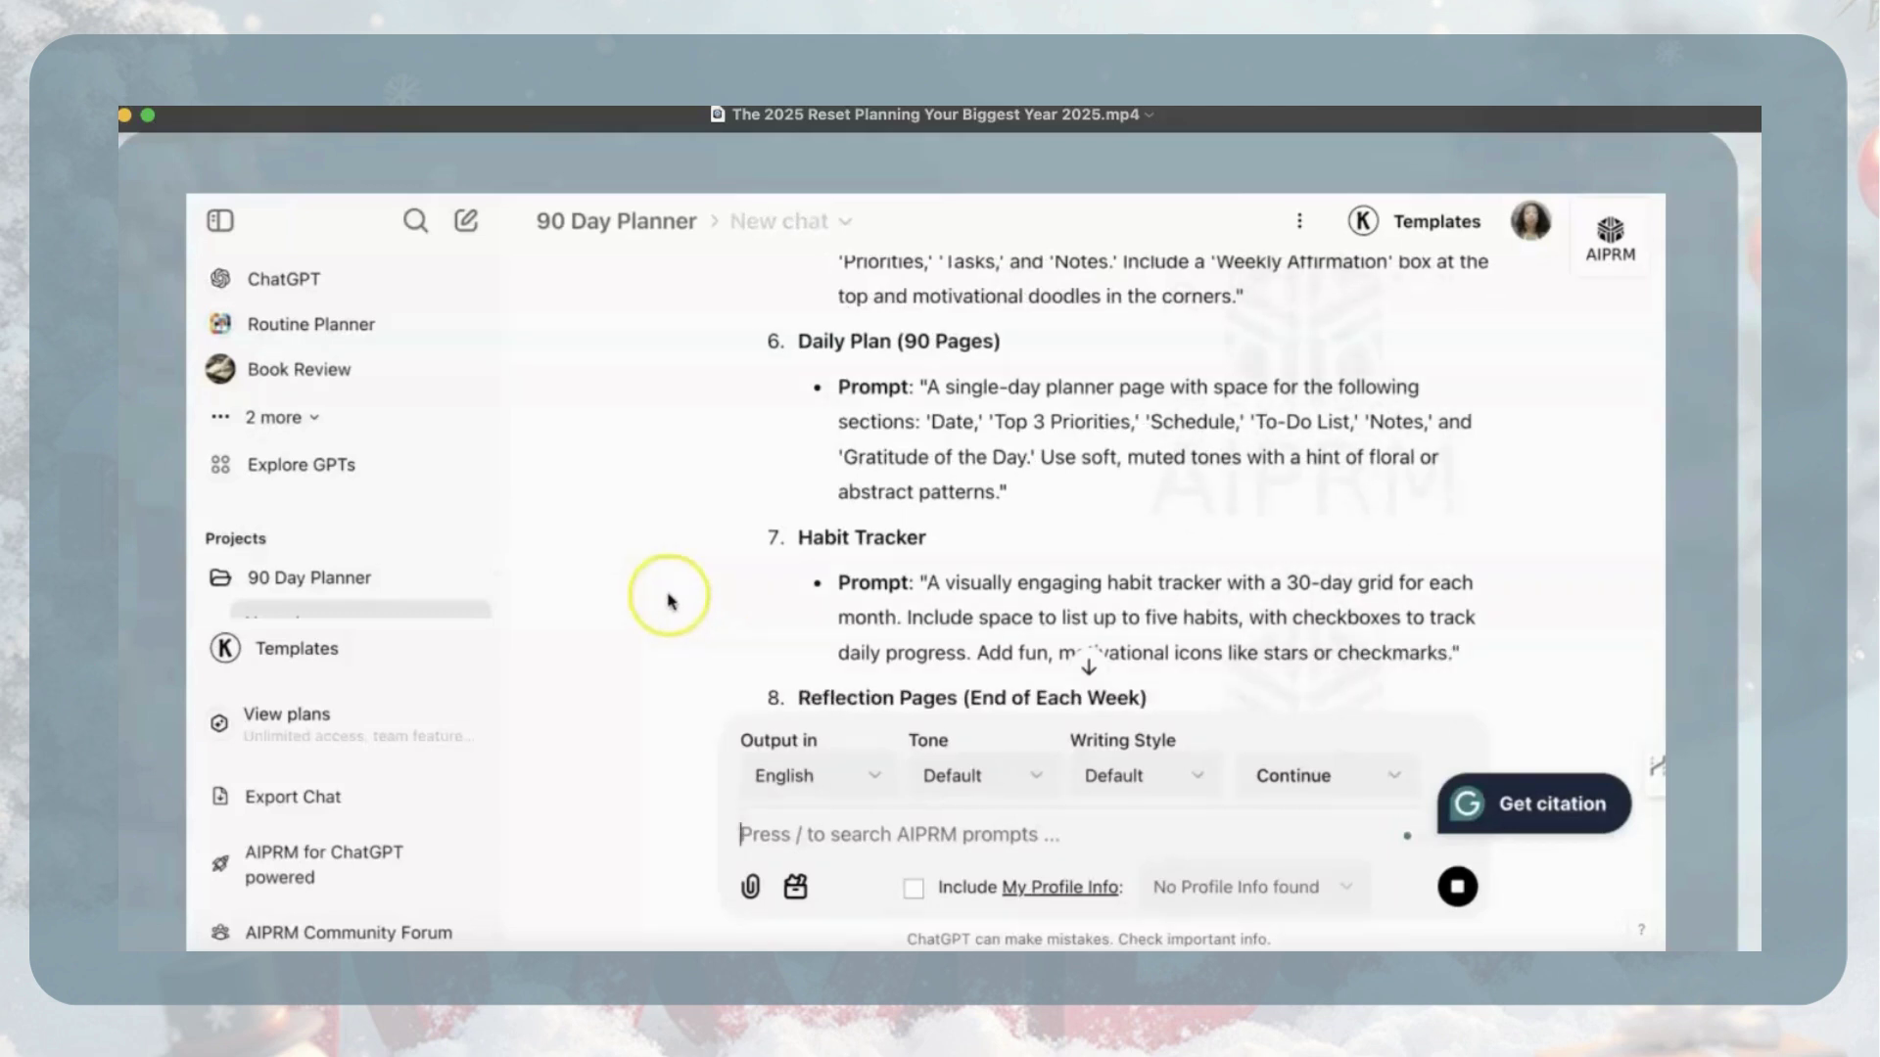
scroll(643, 619, down, 3)
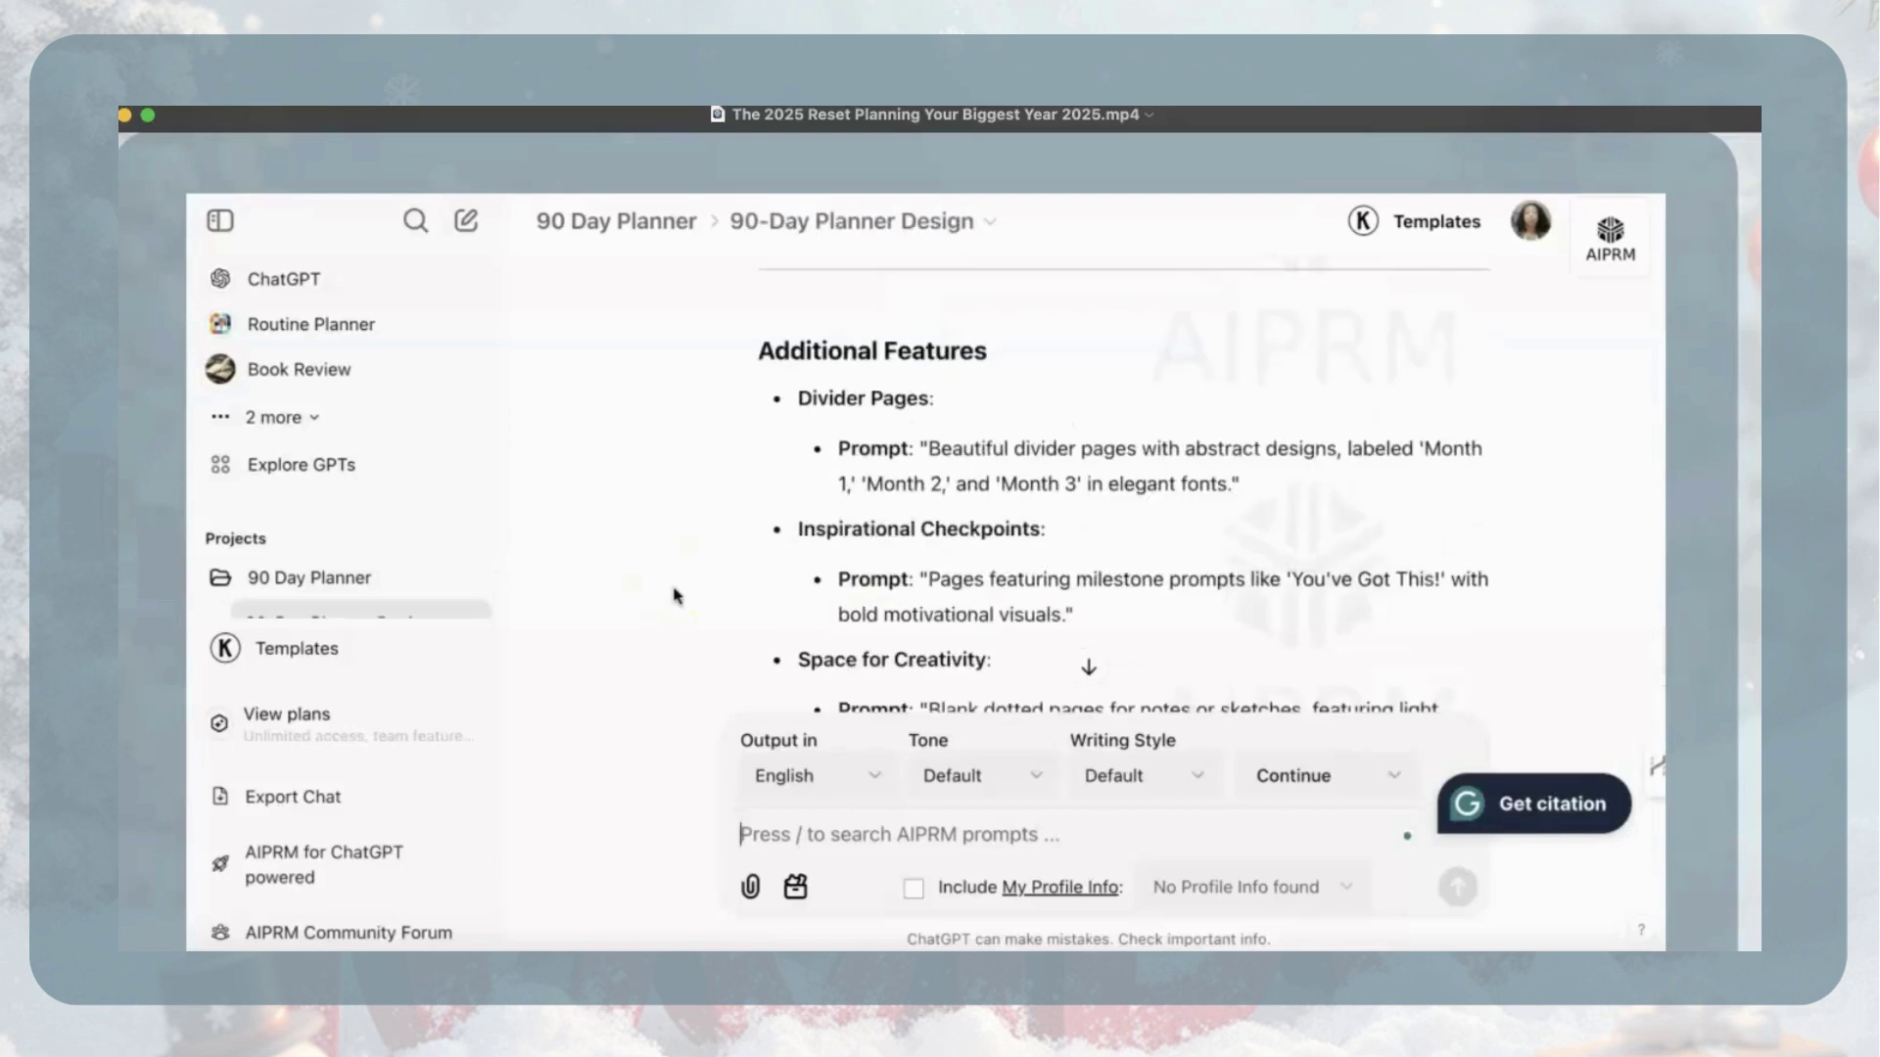
scroll(673, 594, down, 3)
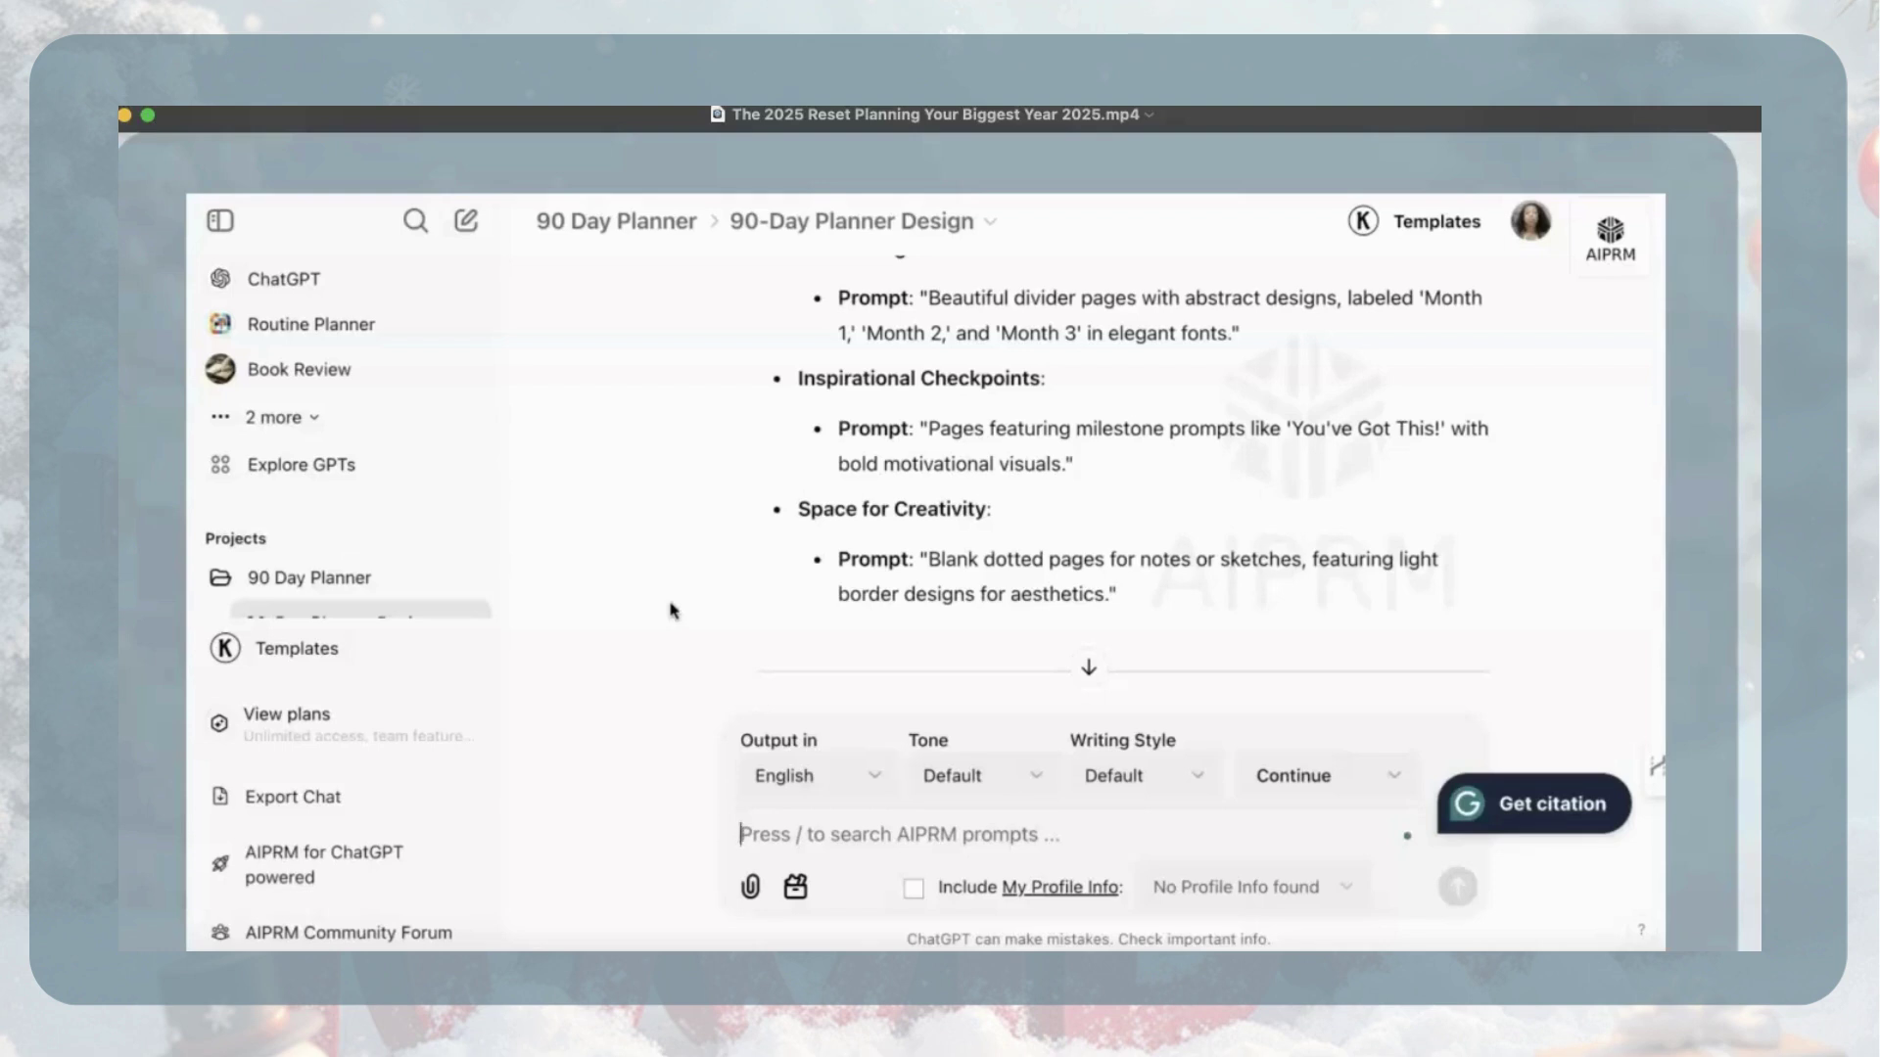
click(721, 556)
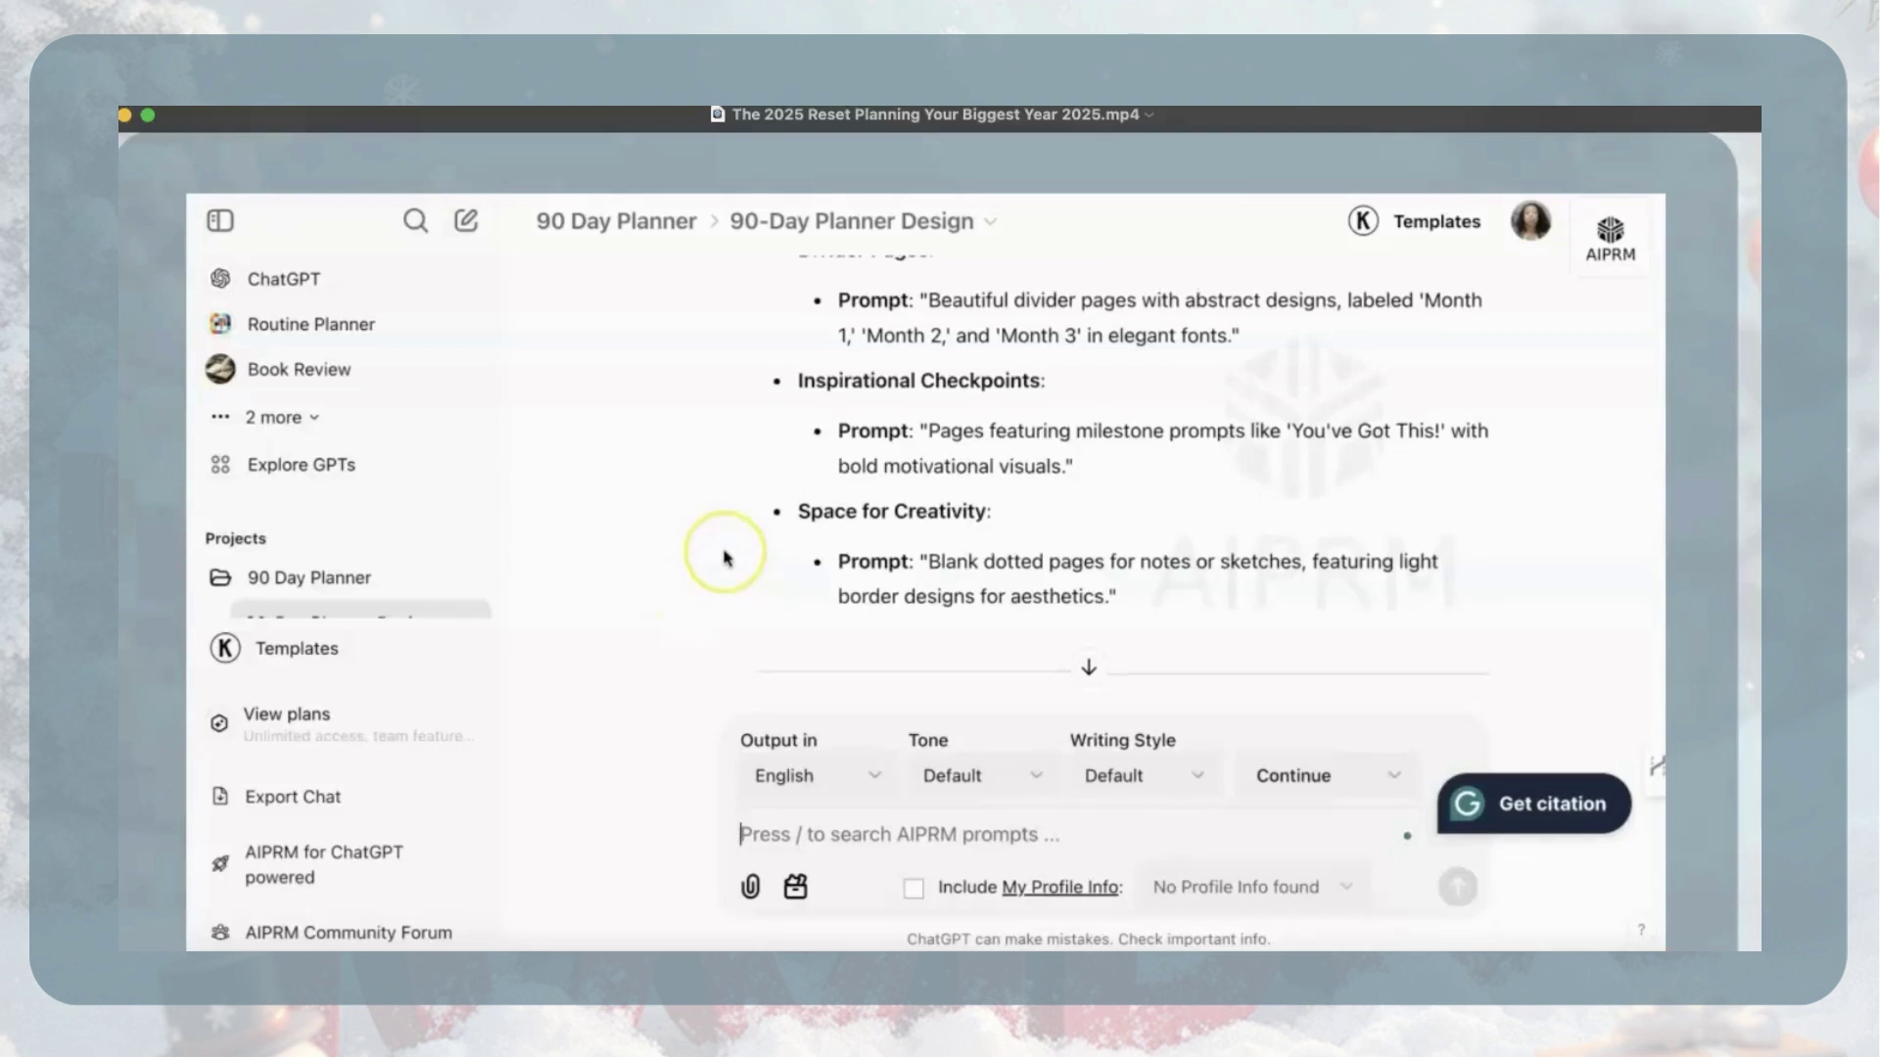
scroll(723, 557, up, 1)
scroll(722, 557, up, 1)
scroll(723, 557, up, 1)
scroll(723, 557, up, 1)
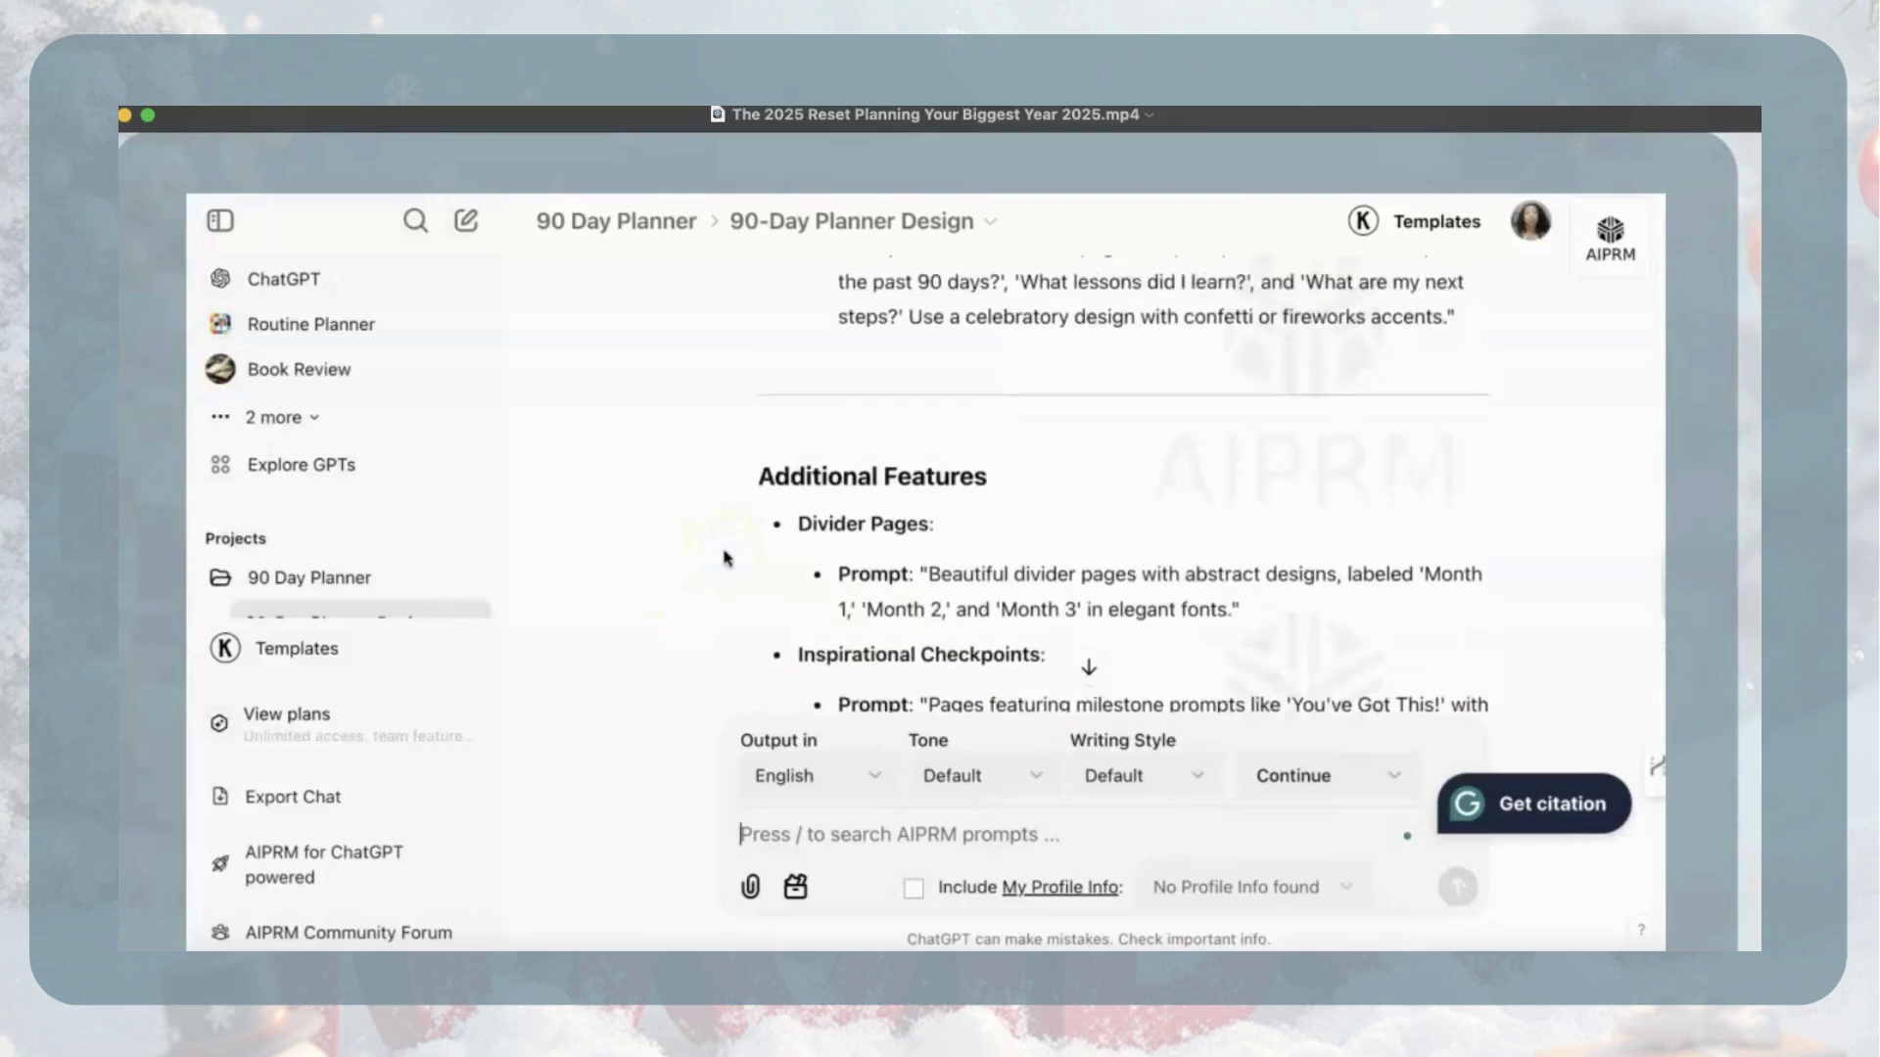
scroll(724, 556, up, 2)
scroll(722, 557, up, 1)
scroll(724, 557, up, 1)
scroll(723, 556, up, 1)
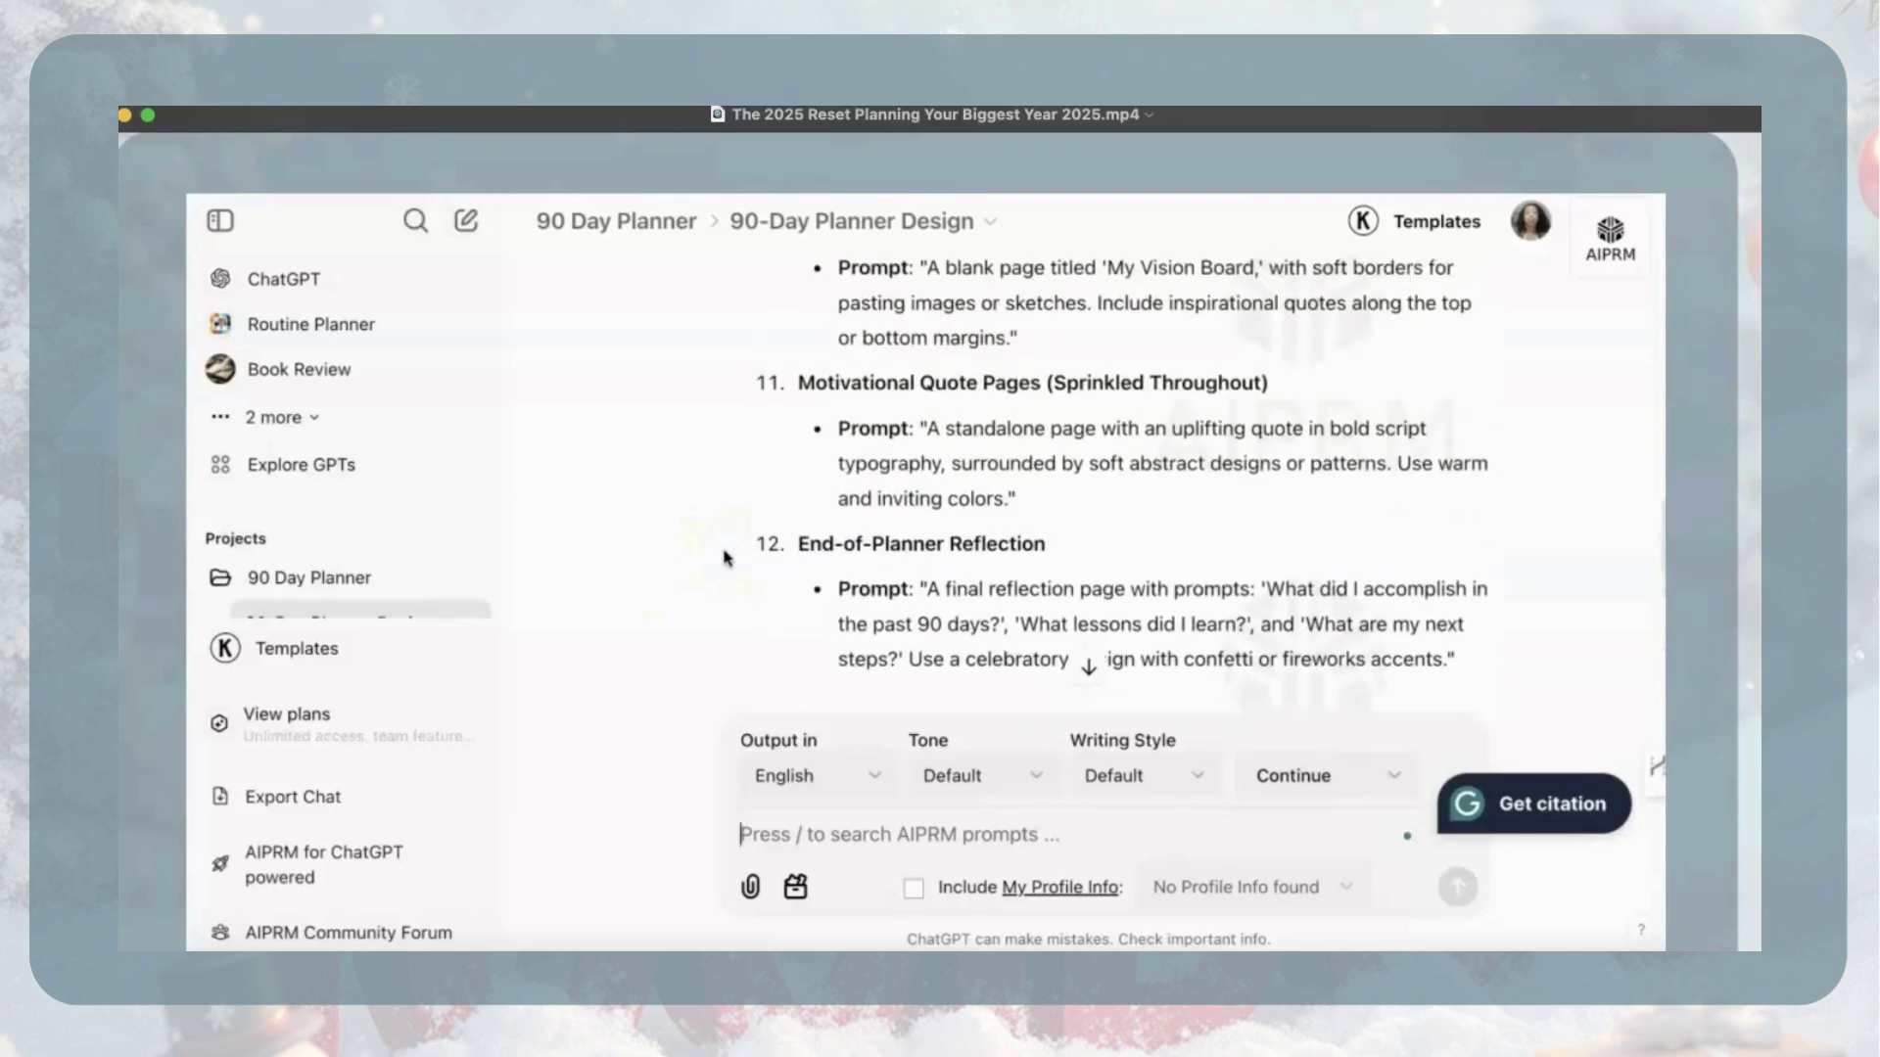
scroll(723, 558, up, 1)
scroll(722, 557, up, 3)
scroll(722, 557, up, 3)
scroll(723, 557, up, 1)
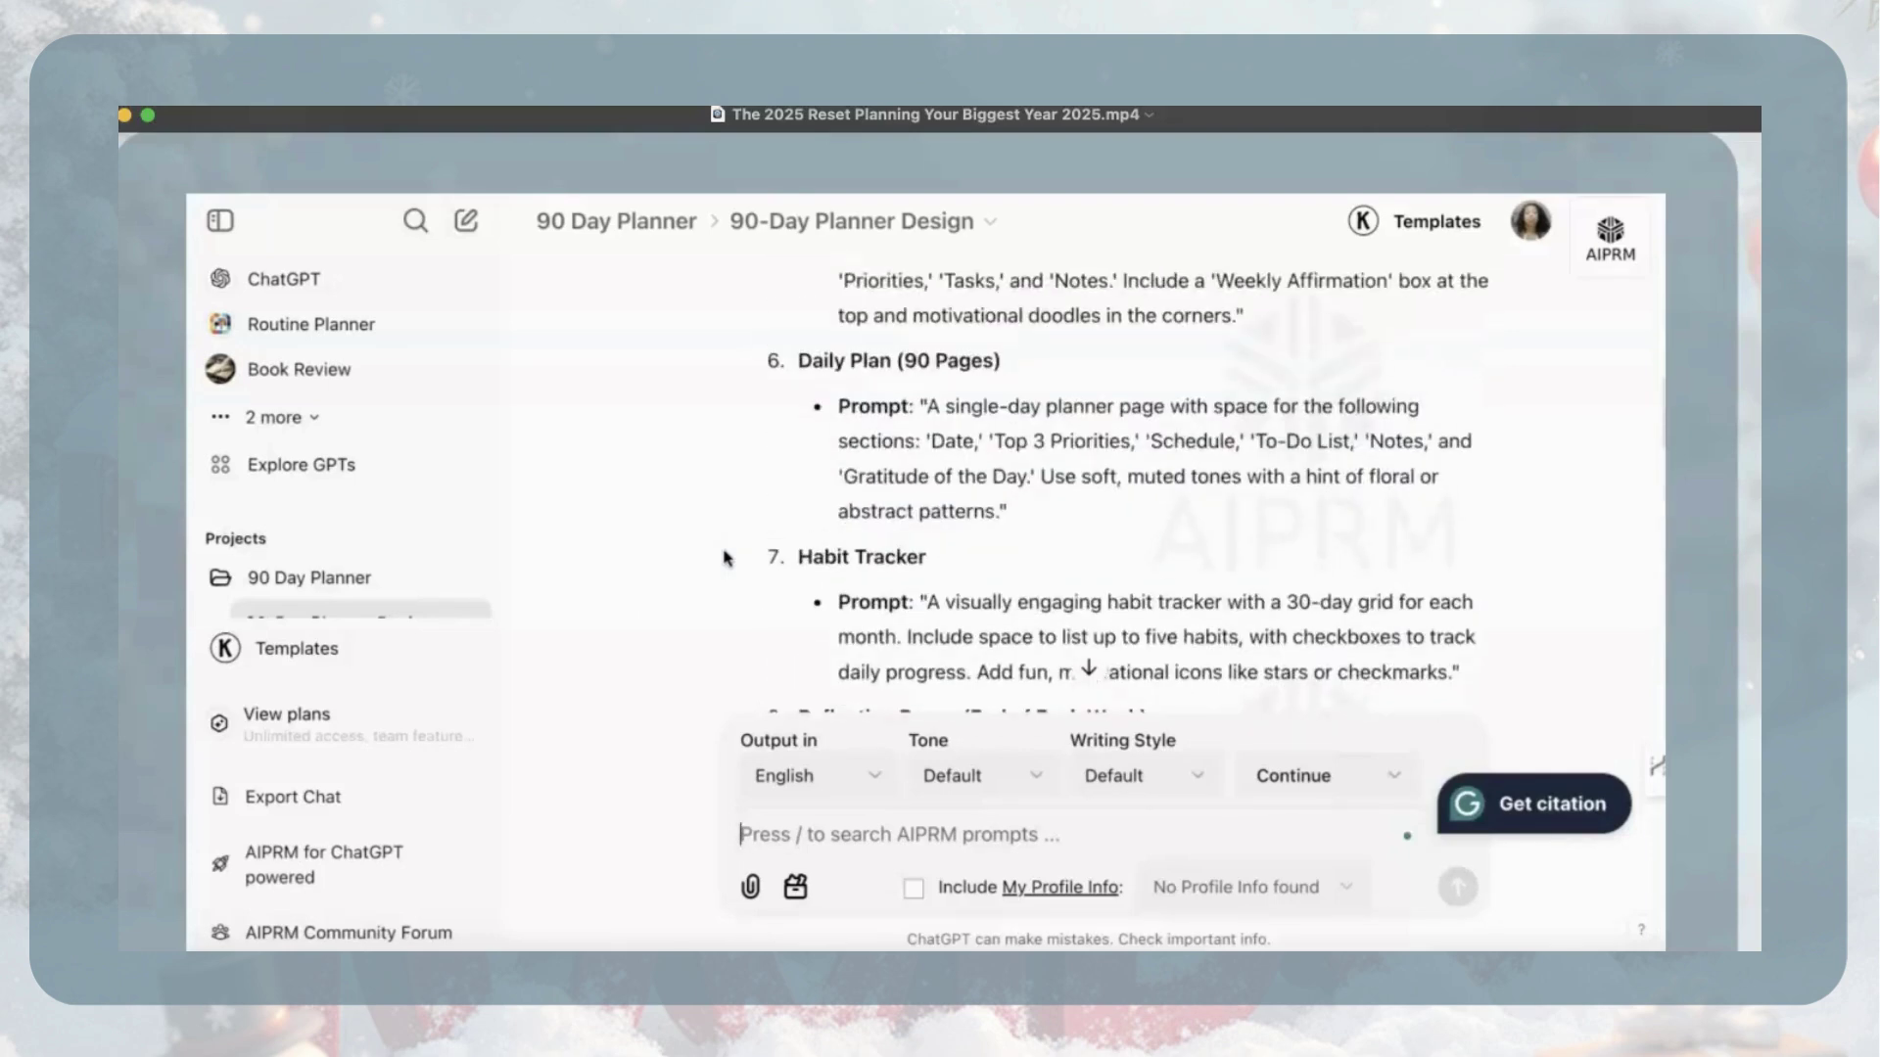
scroll(723, 557, up, 2)
scroll(724, 556, up, 2)
scroll(723, 557, up, 2)
scroll(722, 558, up, 2)
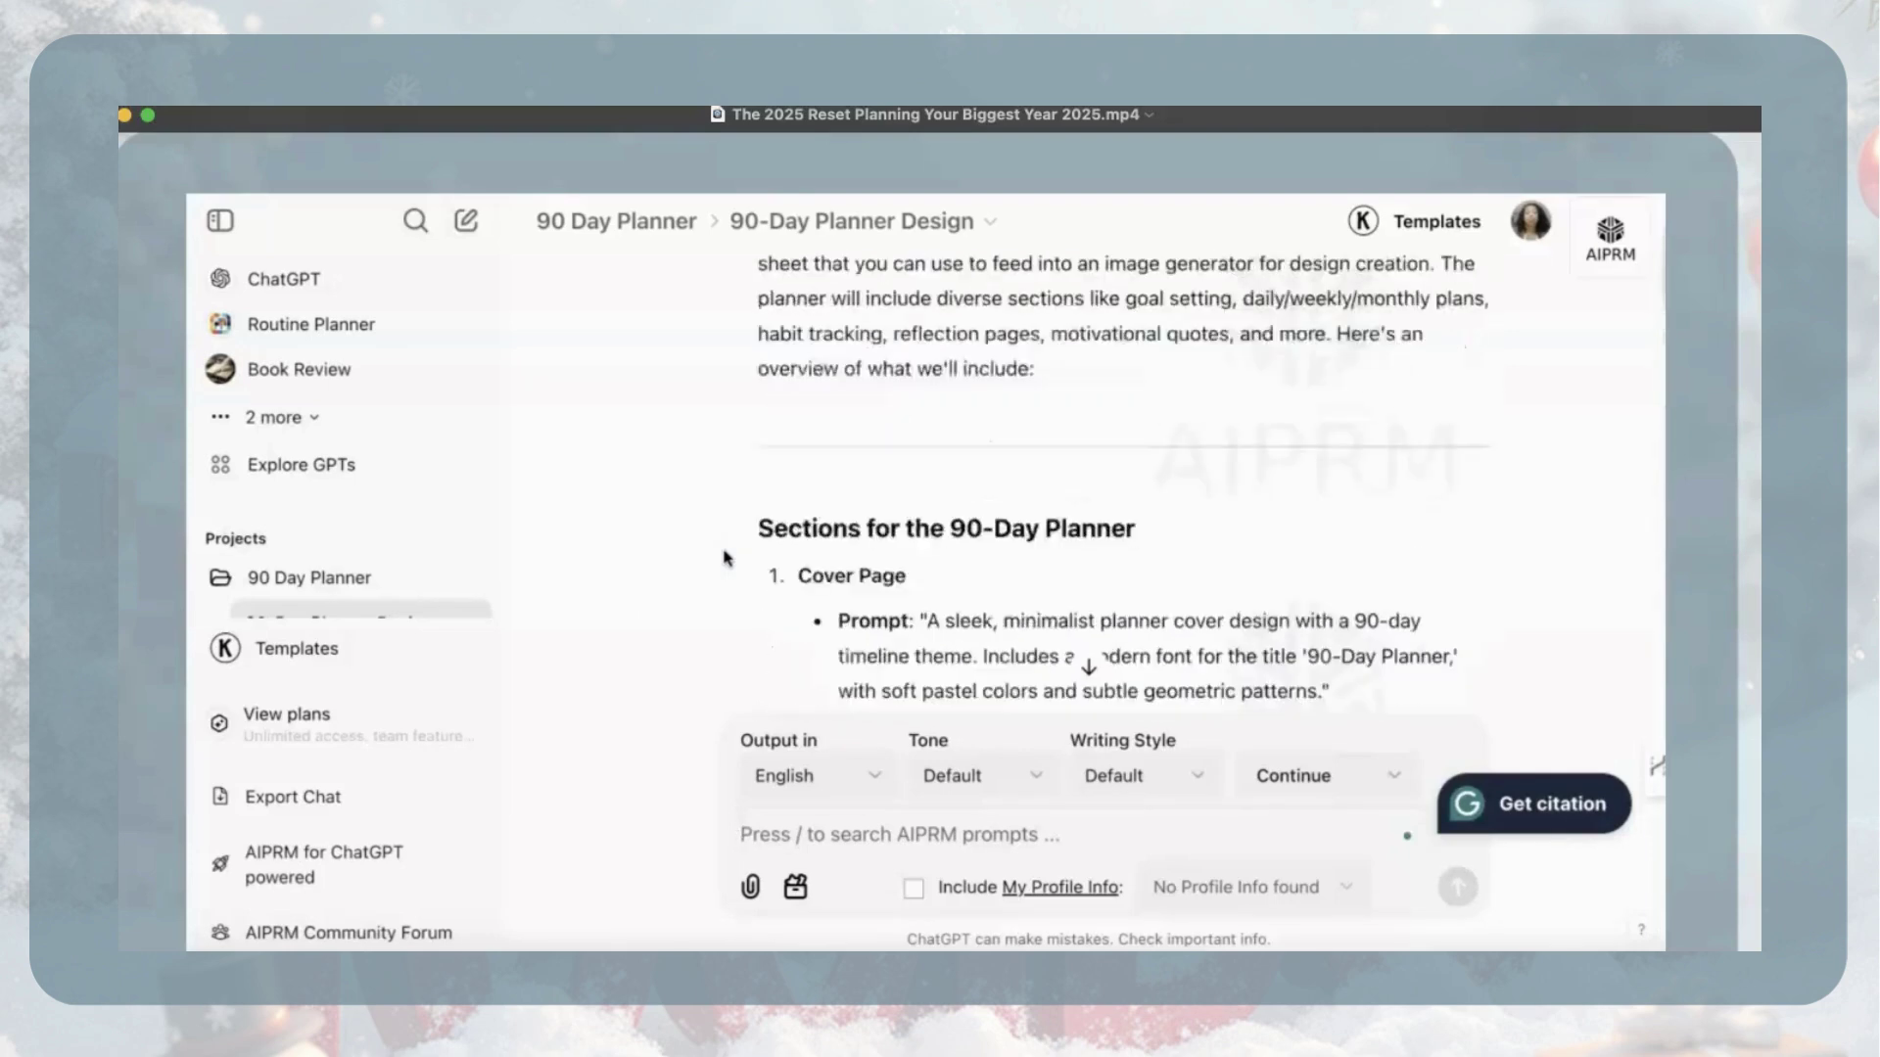
scroll(723, 556, up, 1)
scroll(723, 557, down, 1)
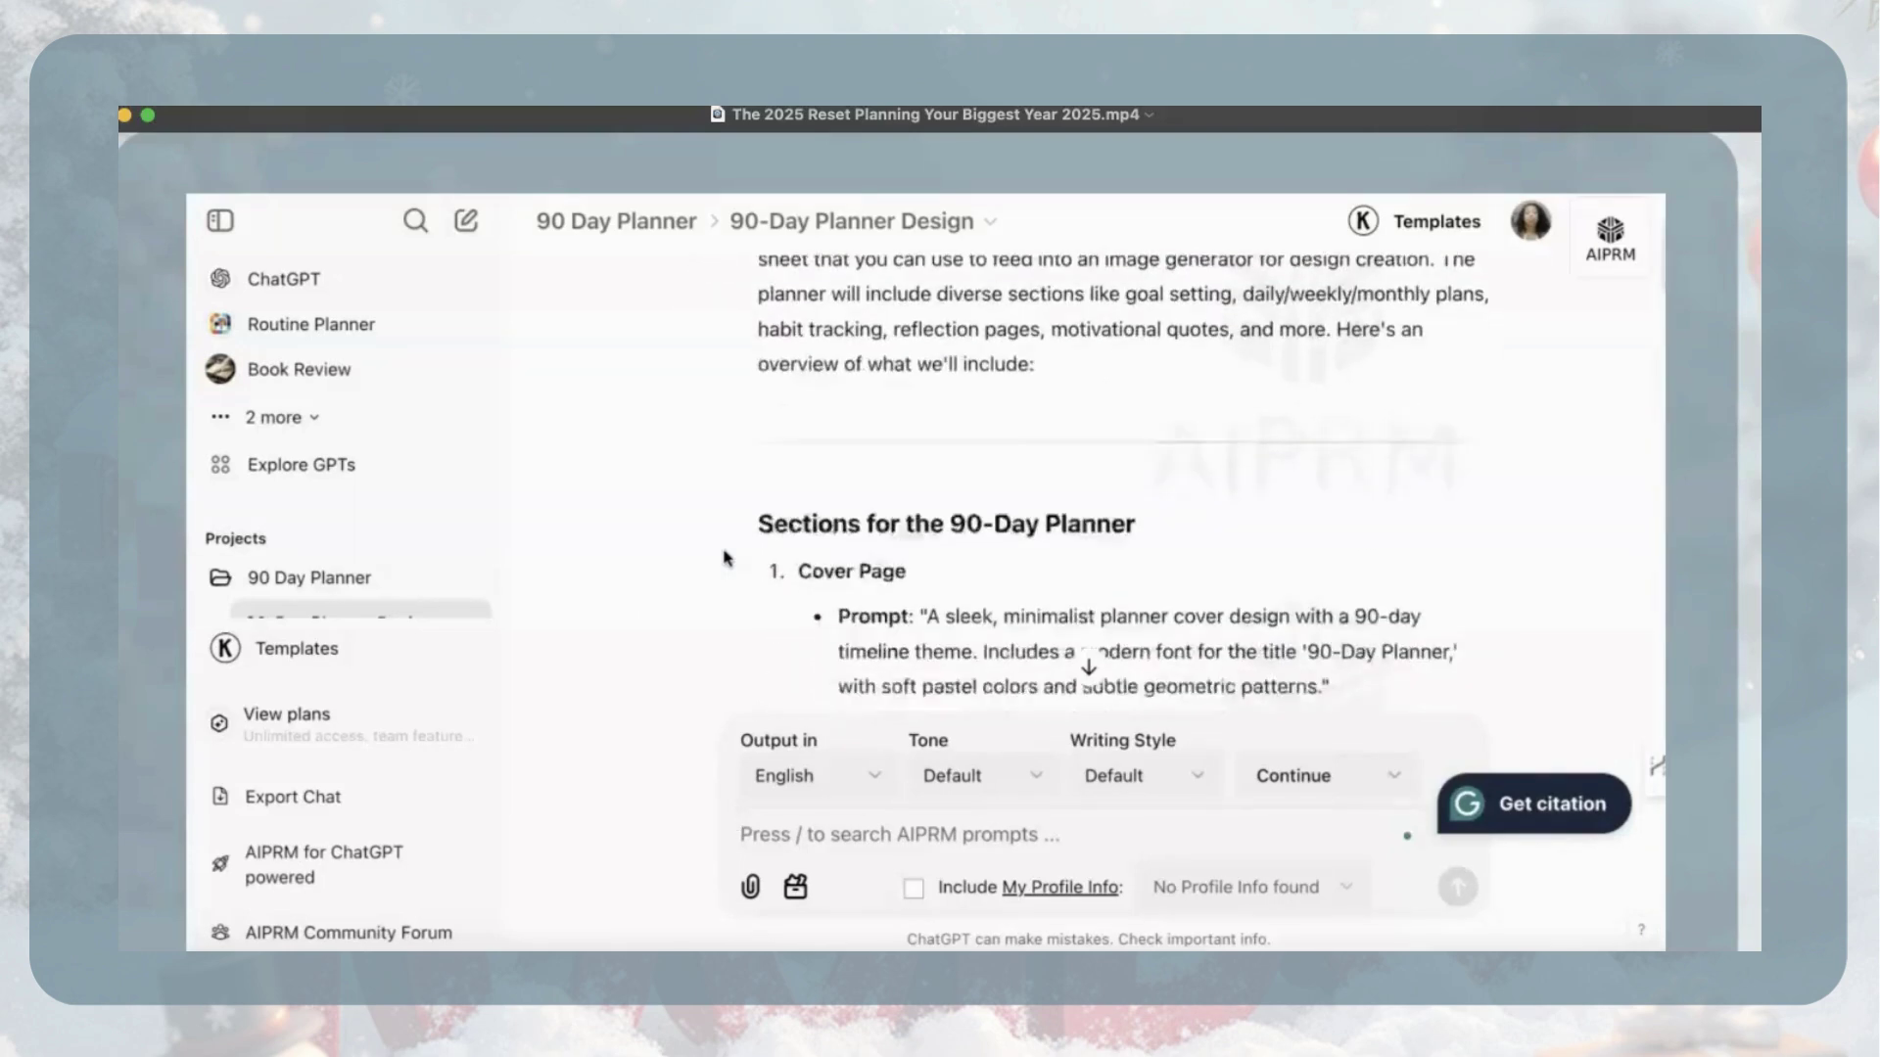
scroll(725, 559, down, 1)
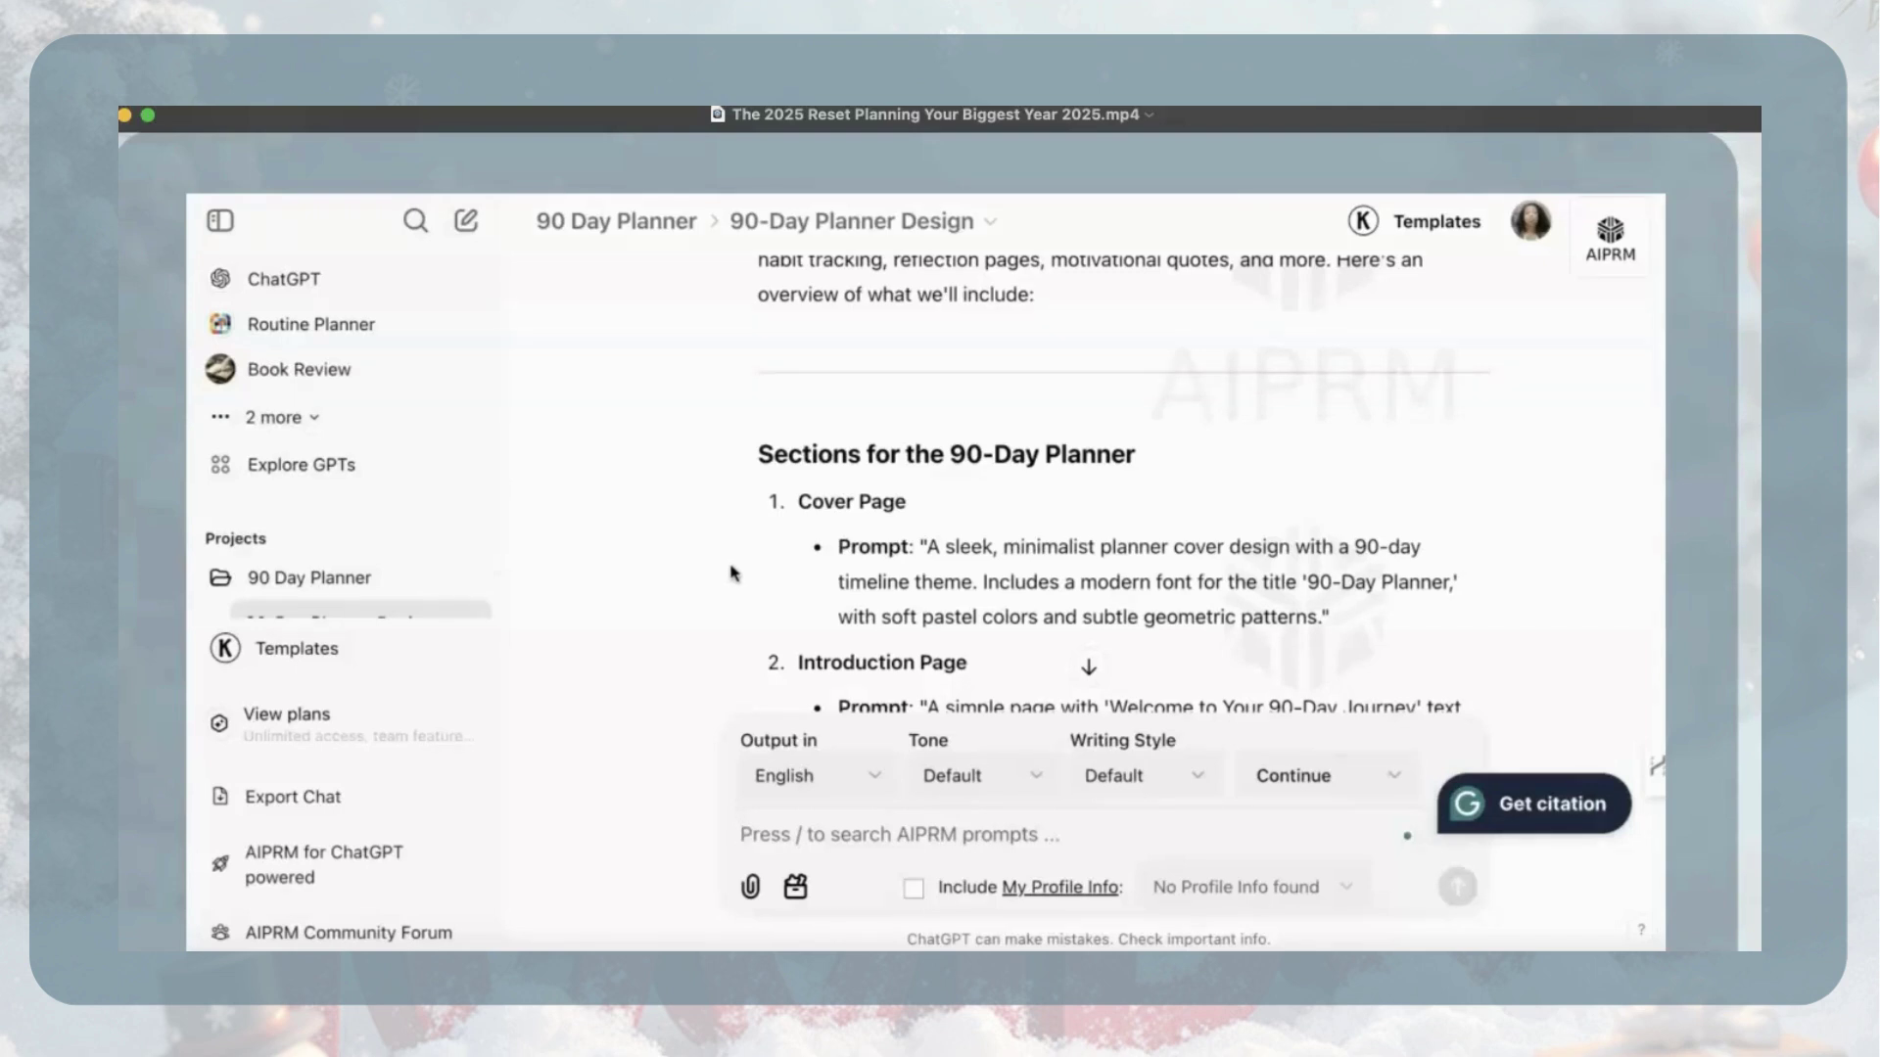
scroll(733, 580, down, 1)
scroll(733, 582, down, 5)
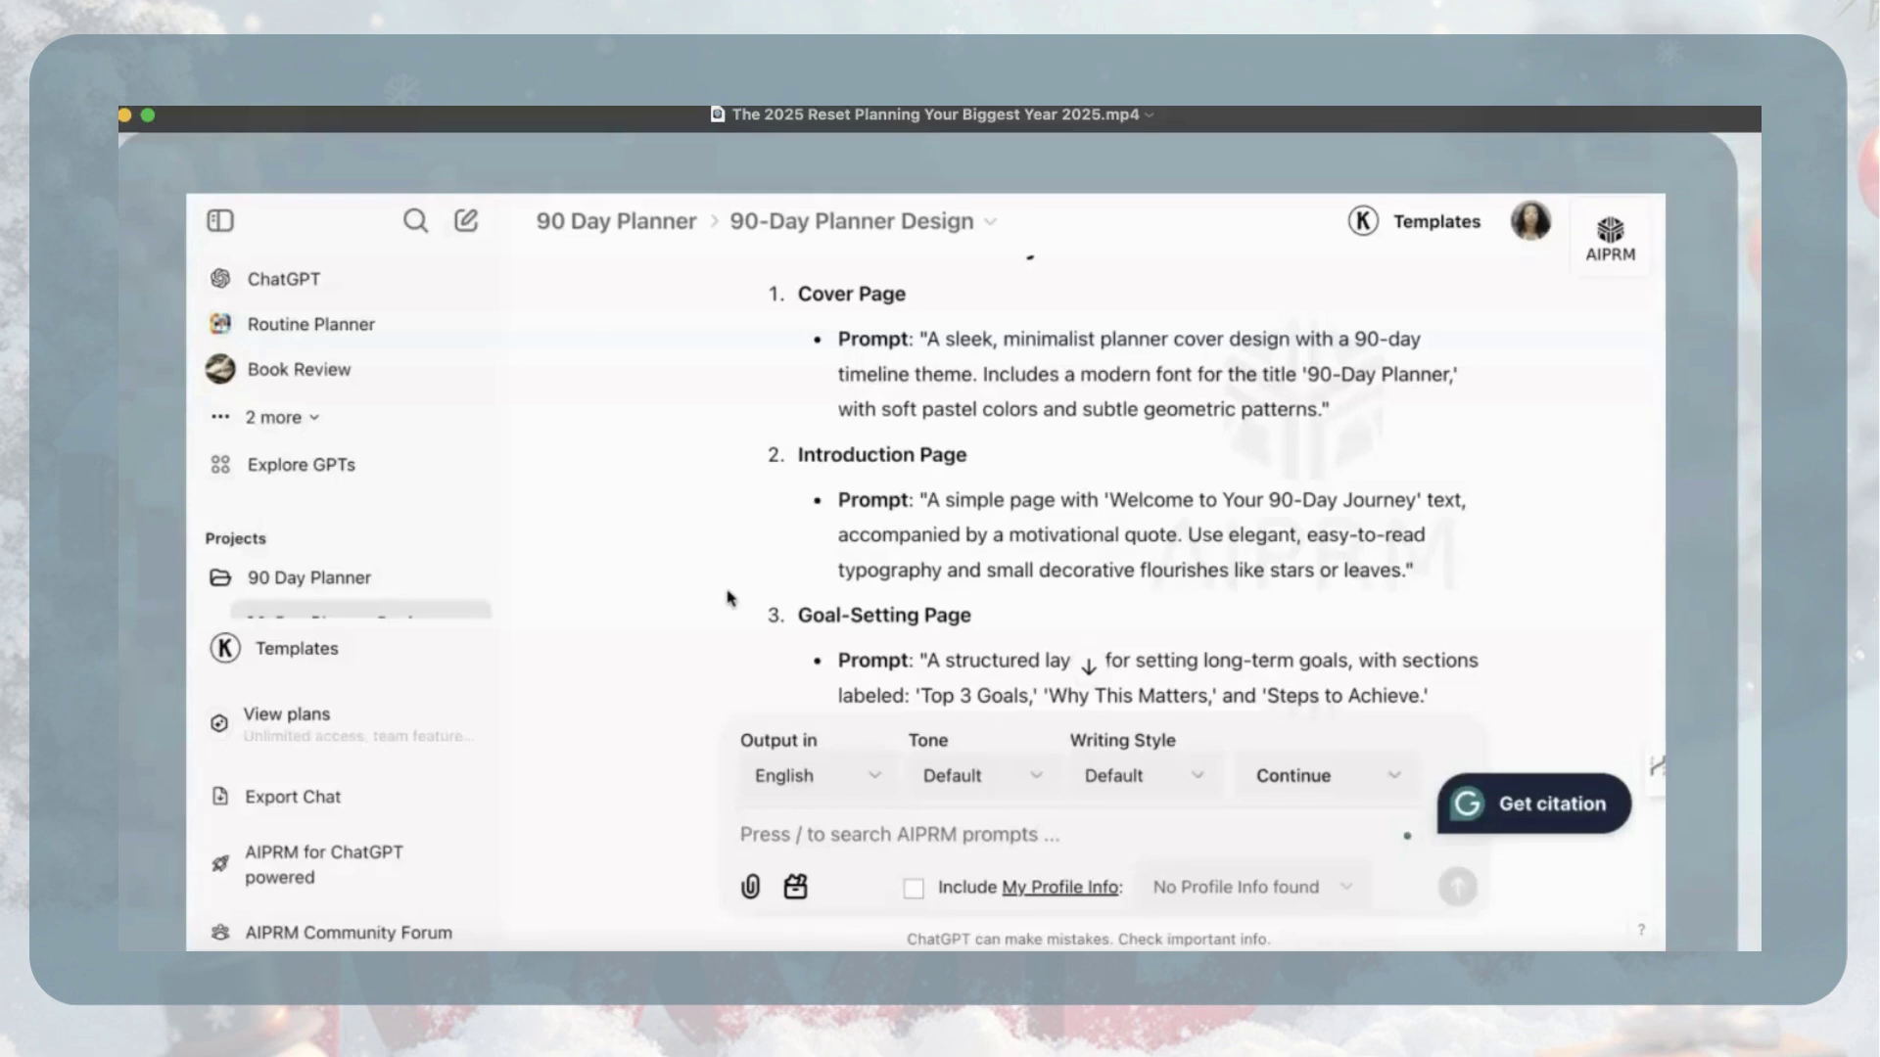
scroll(730, 598, down, 3)
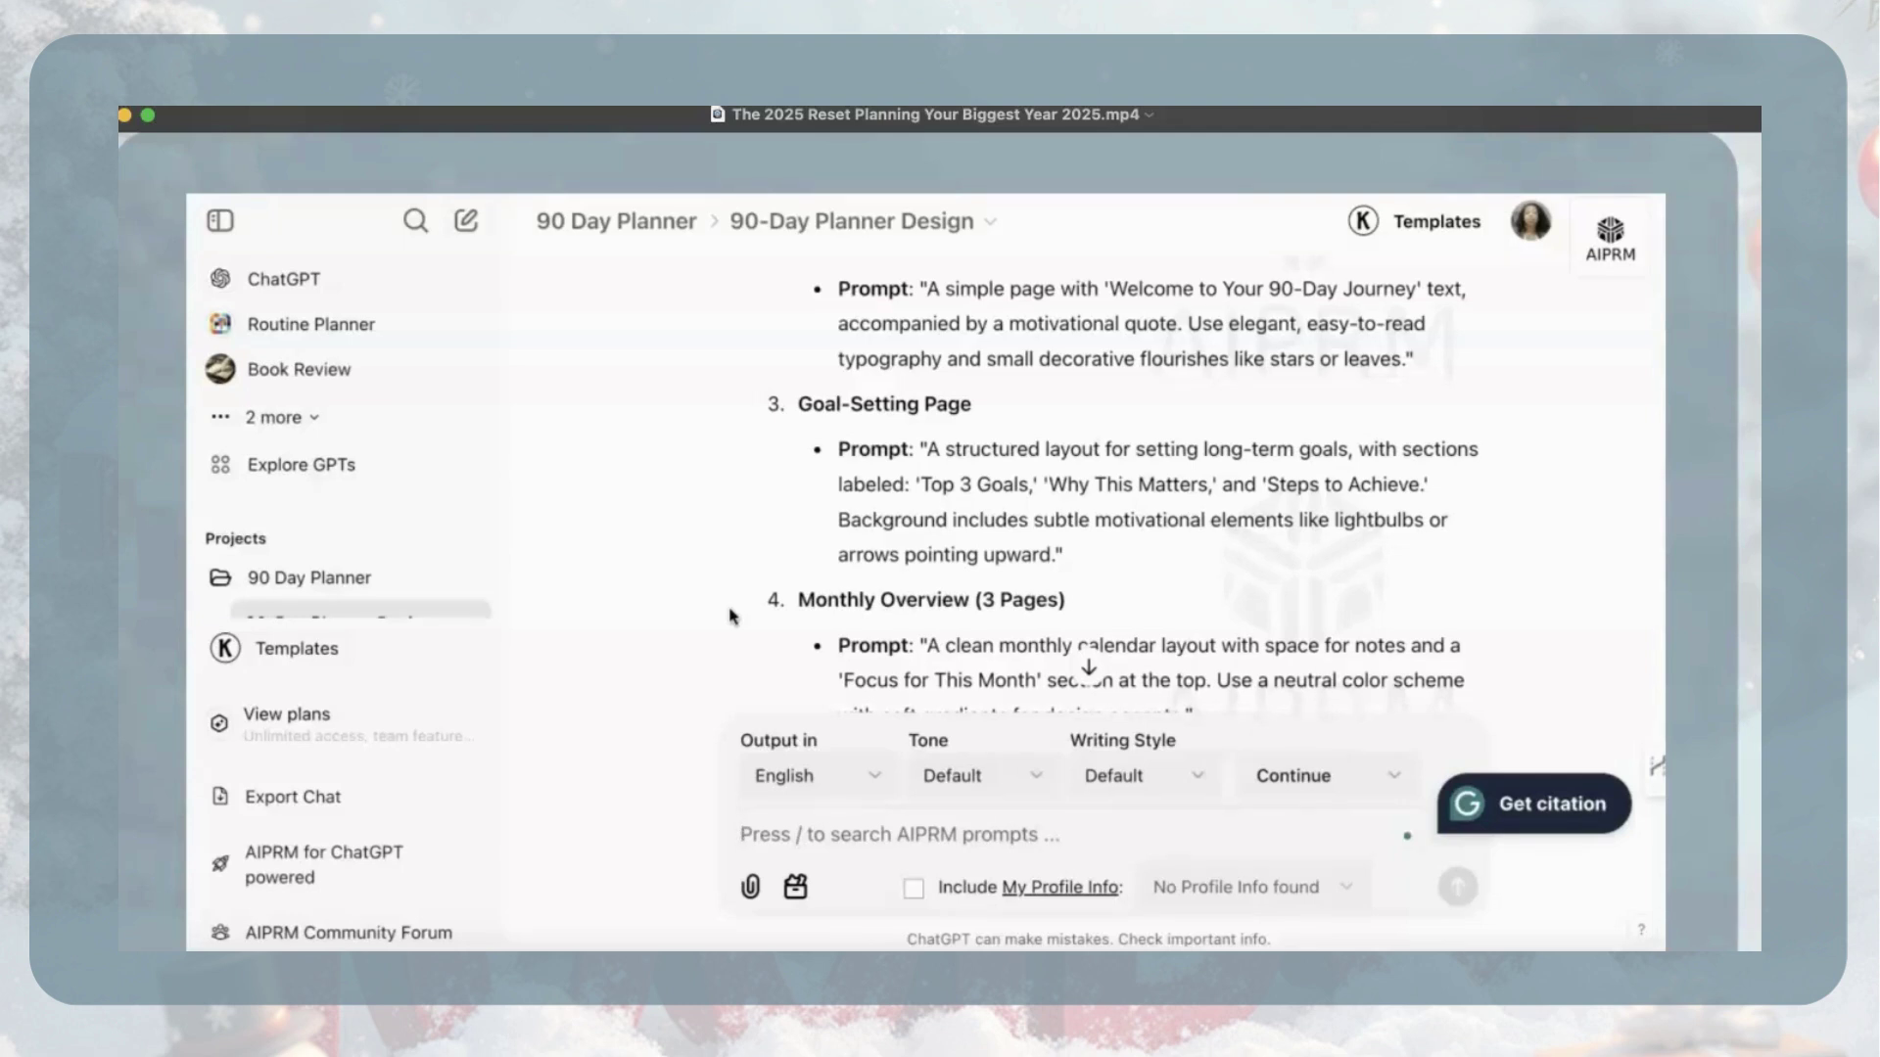
scroll(732, 616, down, 3)
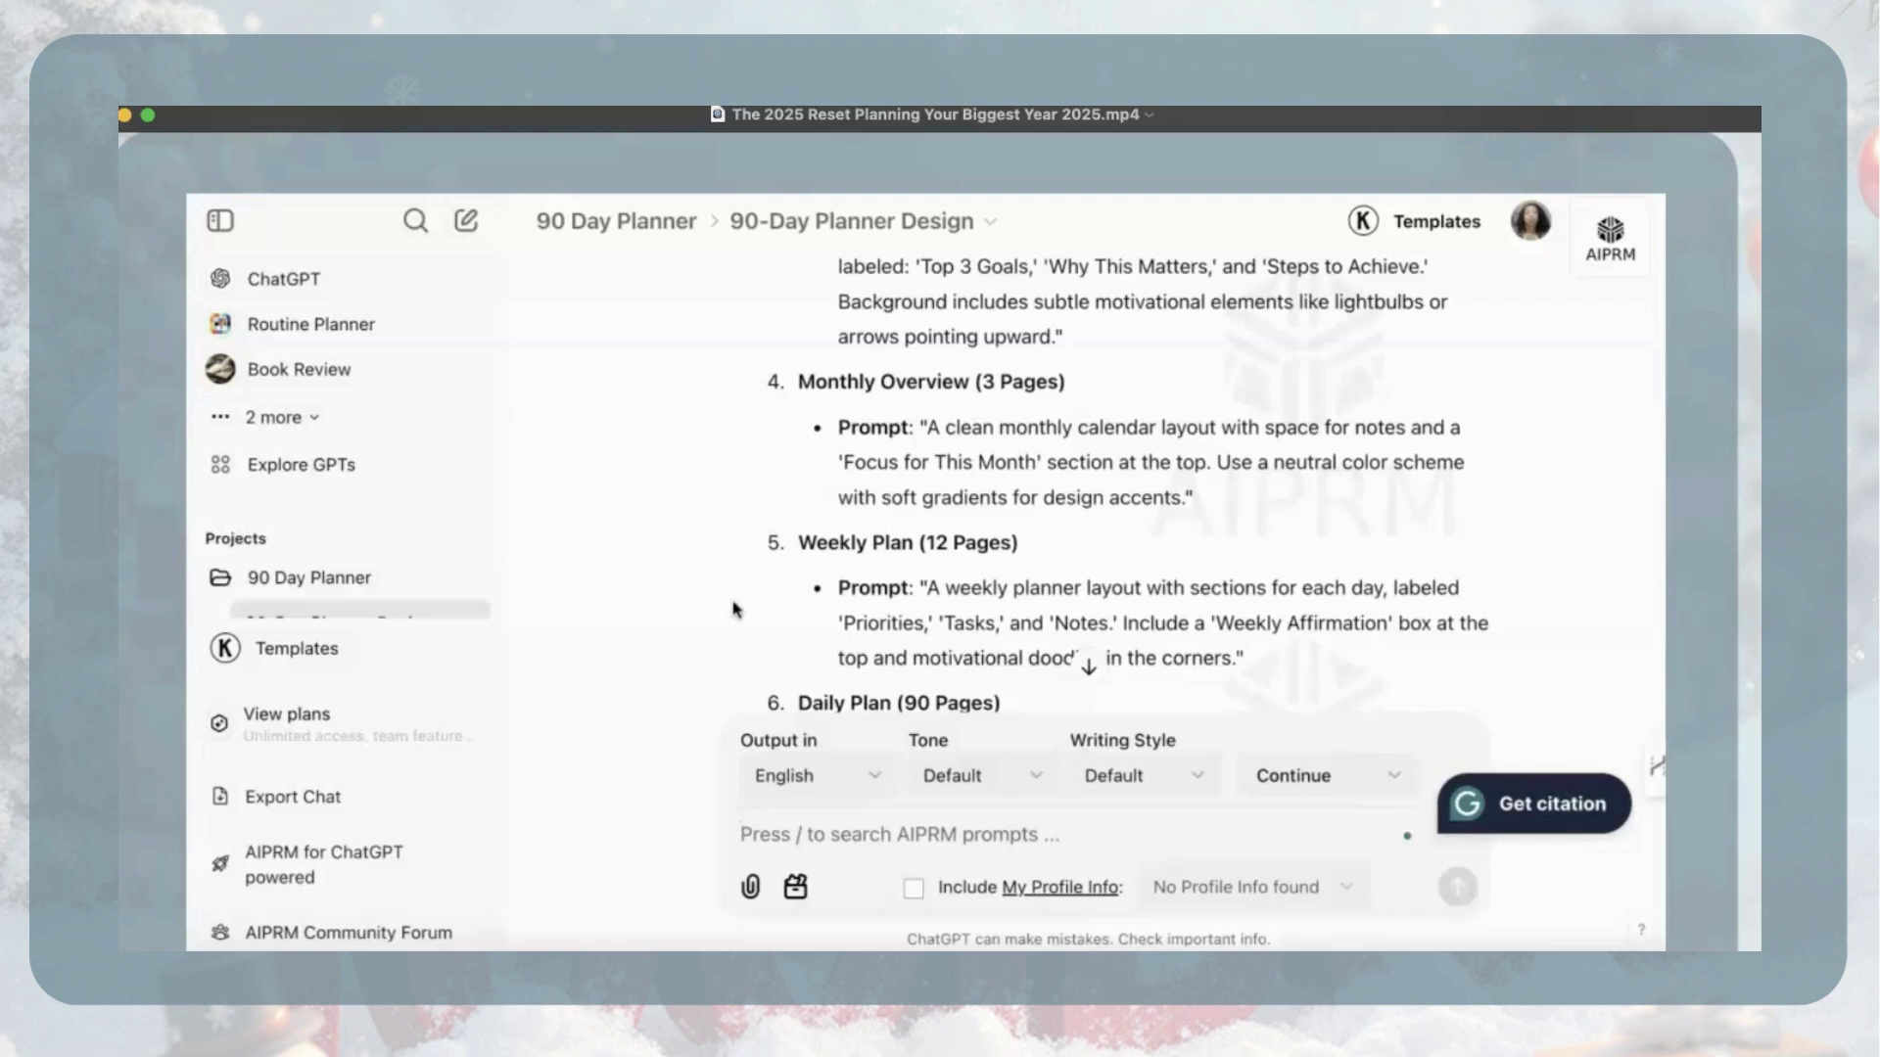
scroll(735, 609, down, 1)
scroll(739, 613, down, 2)
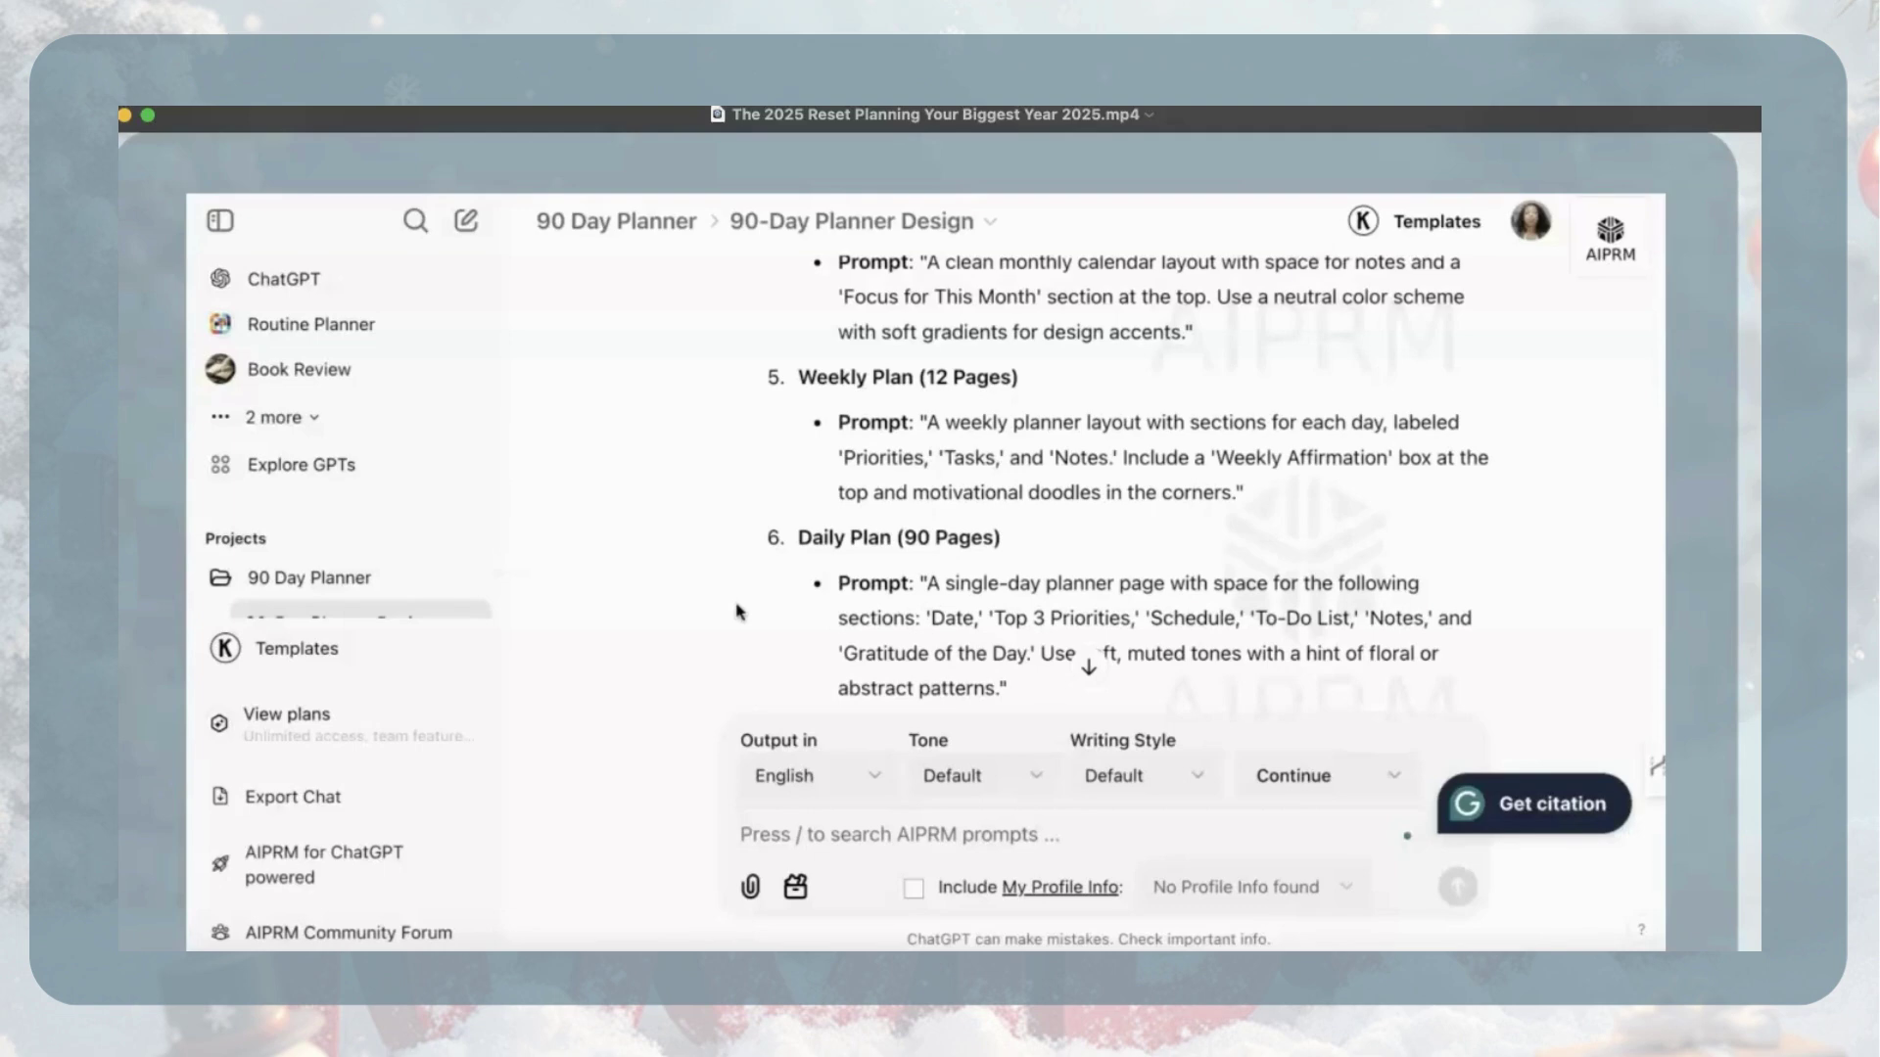
scroll(741, 610, down, 2)
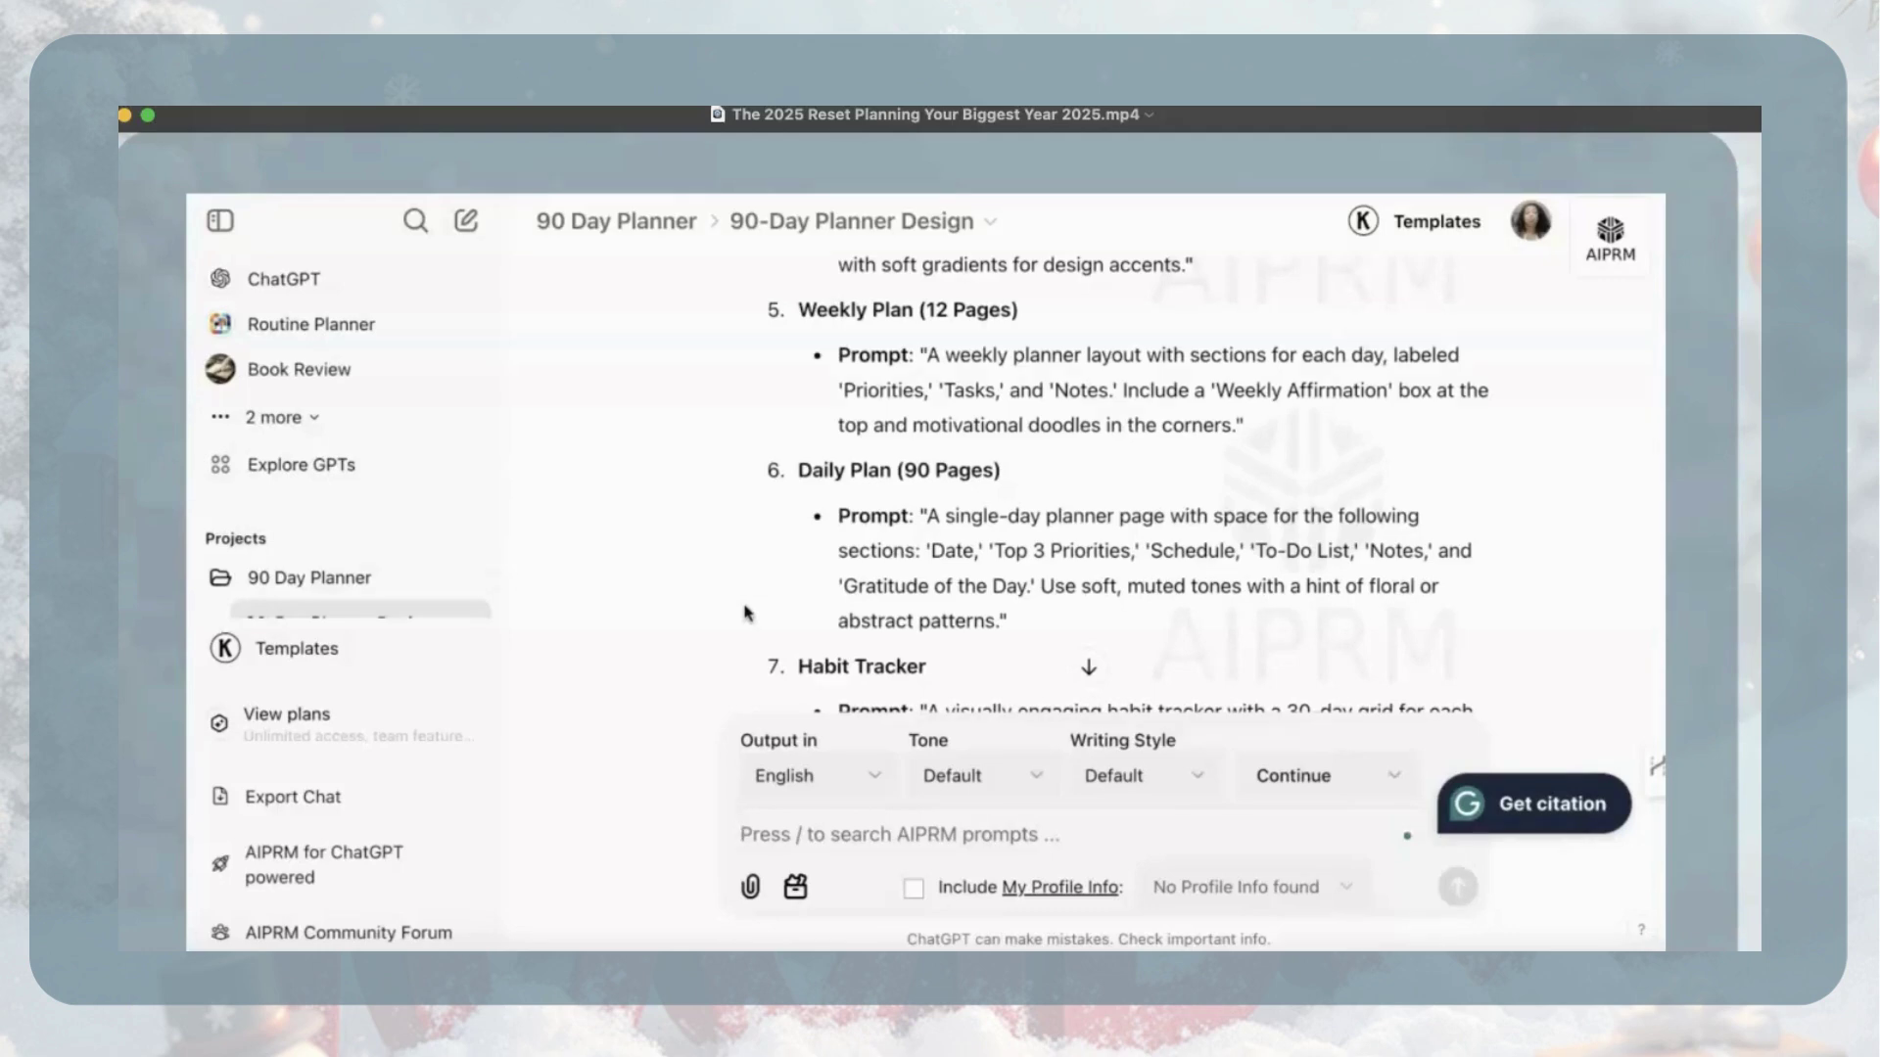
scroll(744, 617, down, 3)
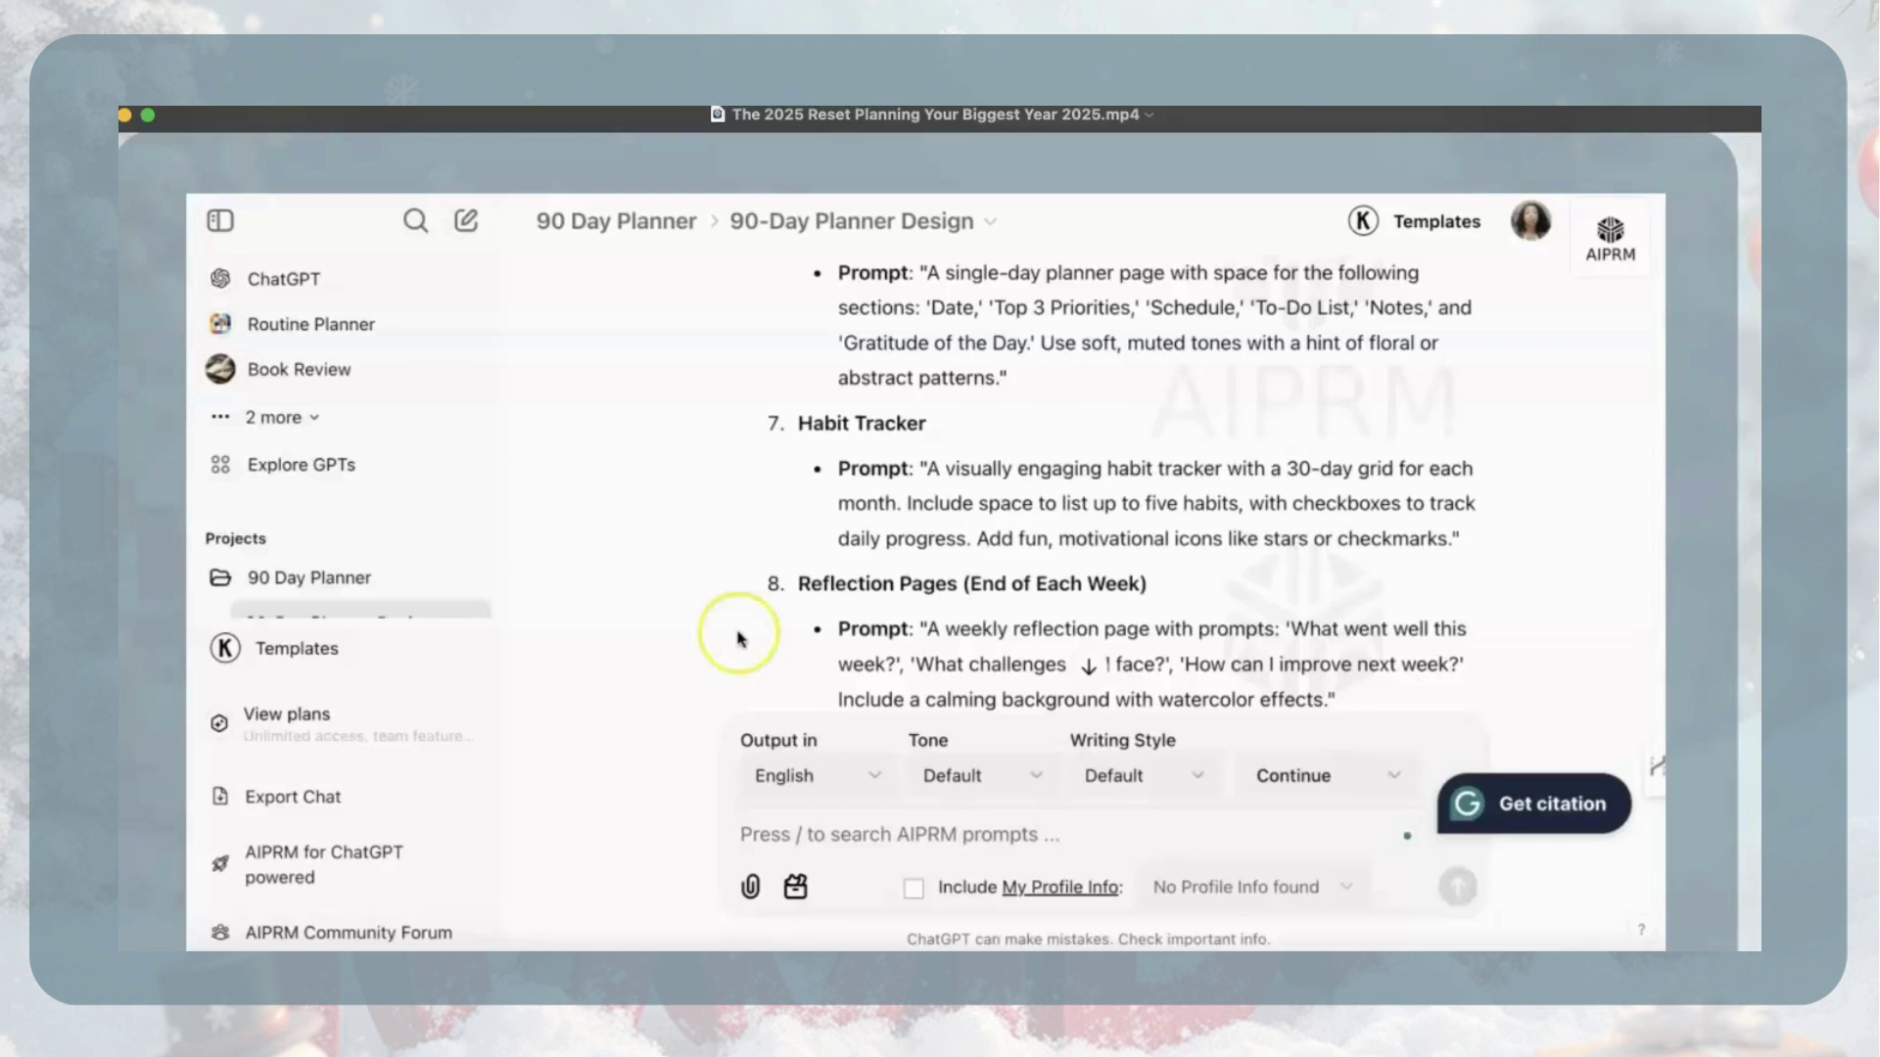
scroll(741, 631, down, 3)
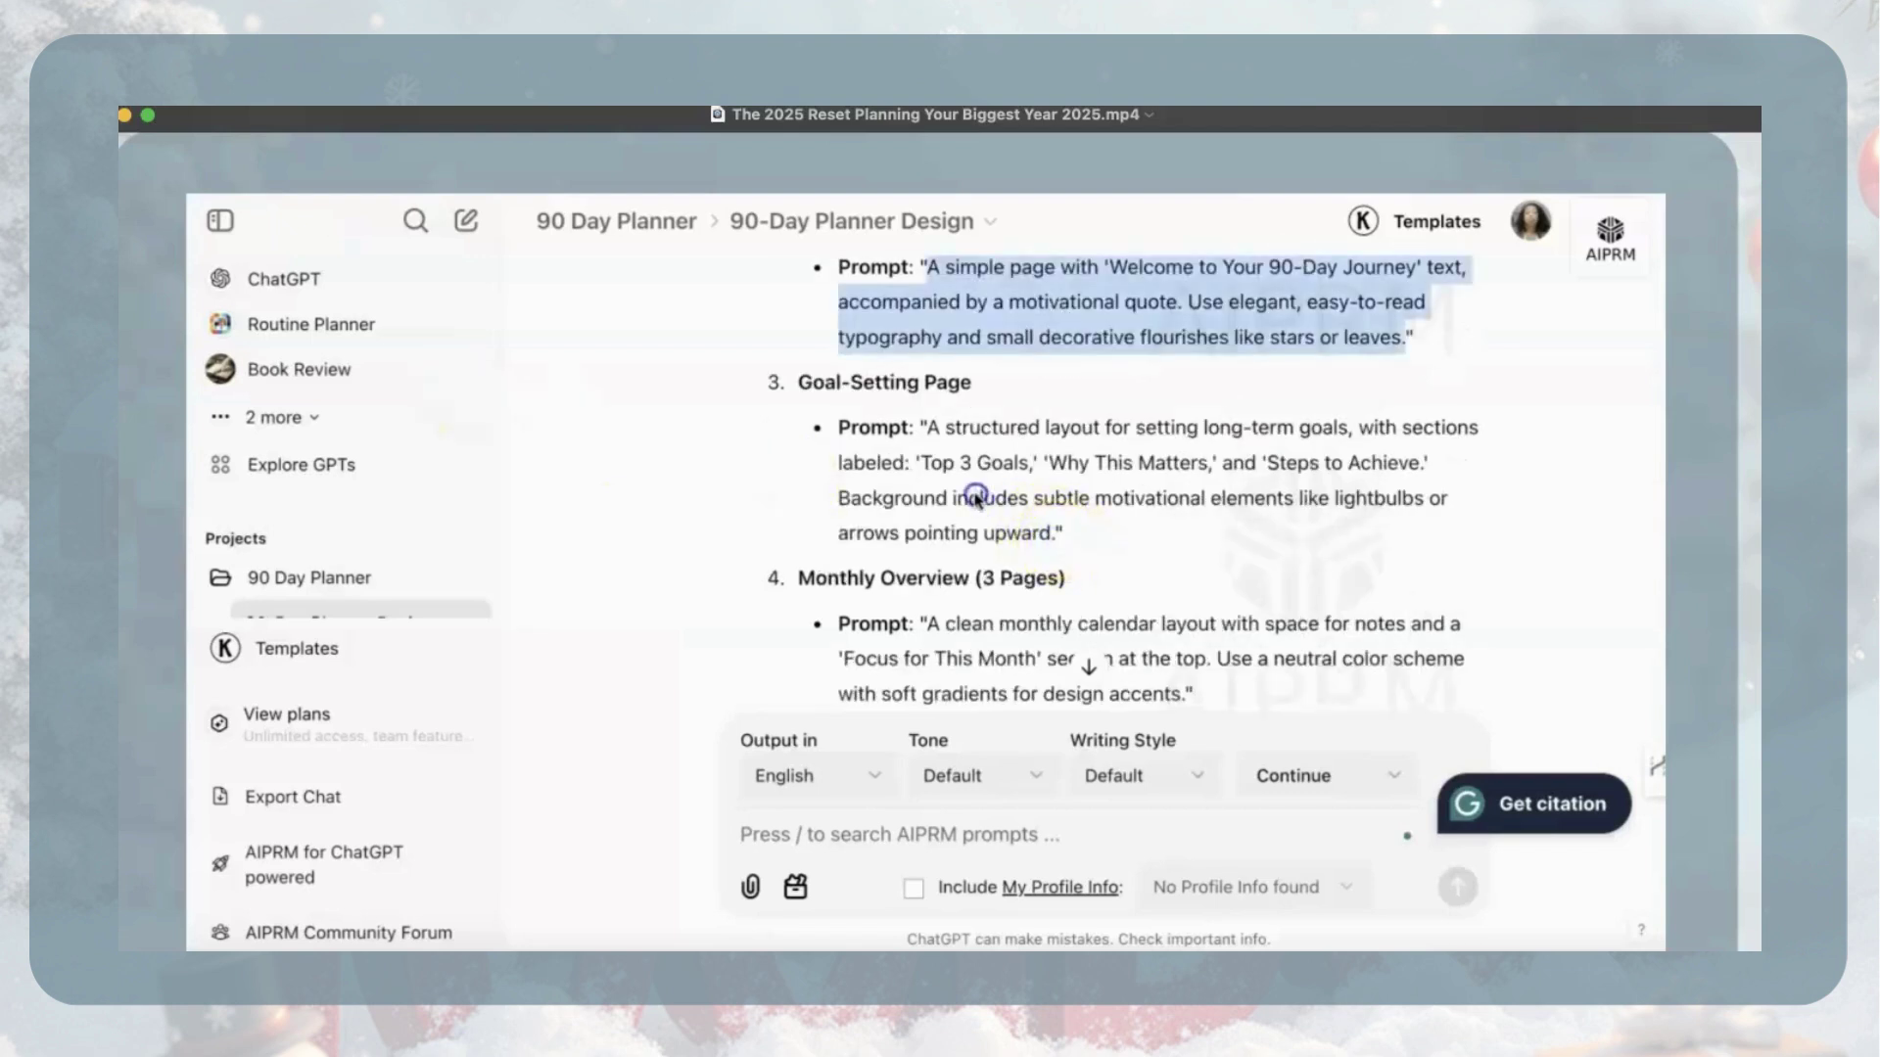
Highlight the Goal-Setting Page prompt text in ChatGPT's reply.
drag(926, 427, 1055, 533)
key(ctrl+c)
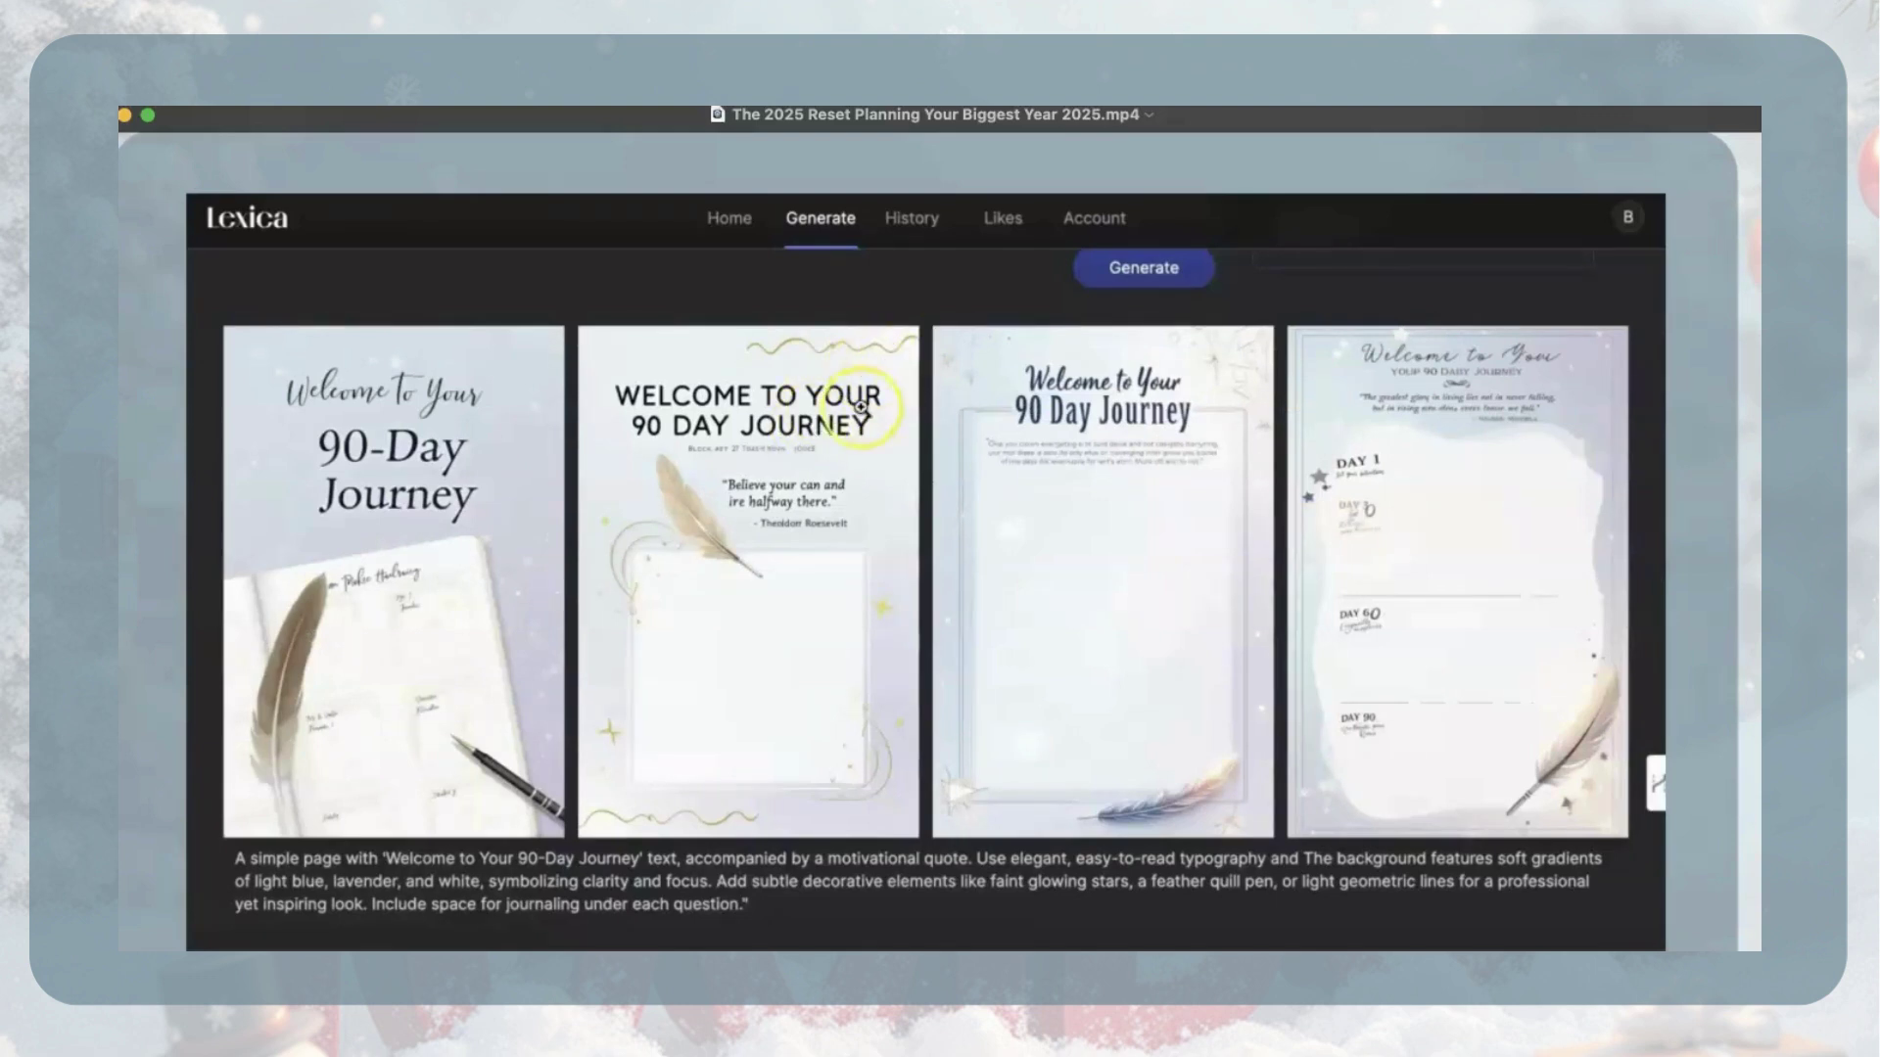
scroll(864, 409, up, 3)
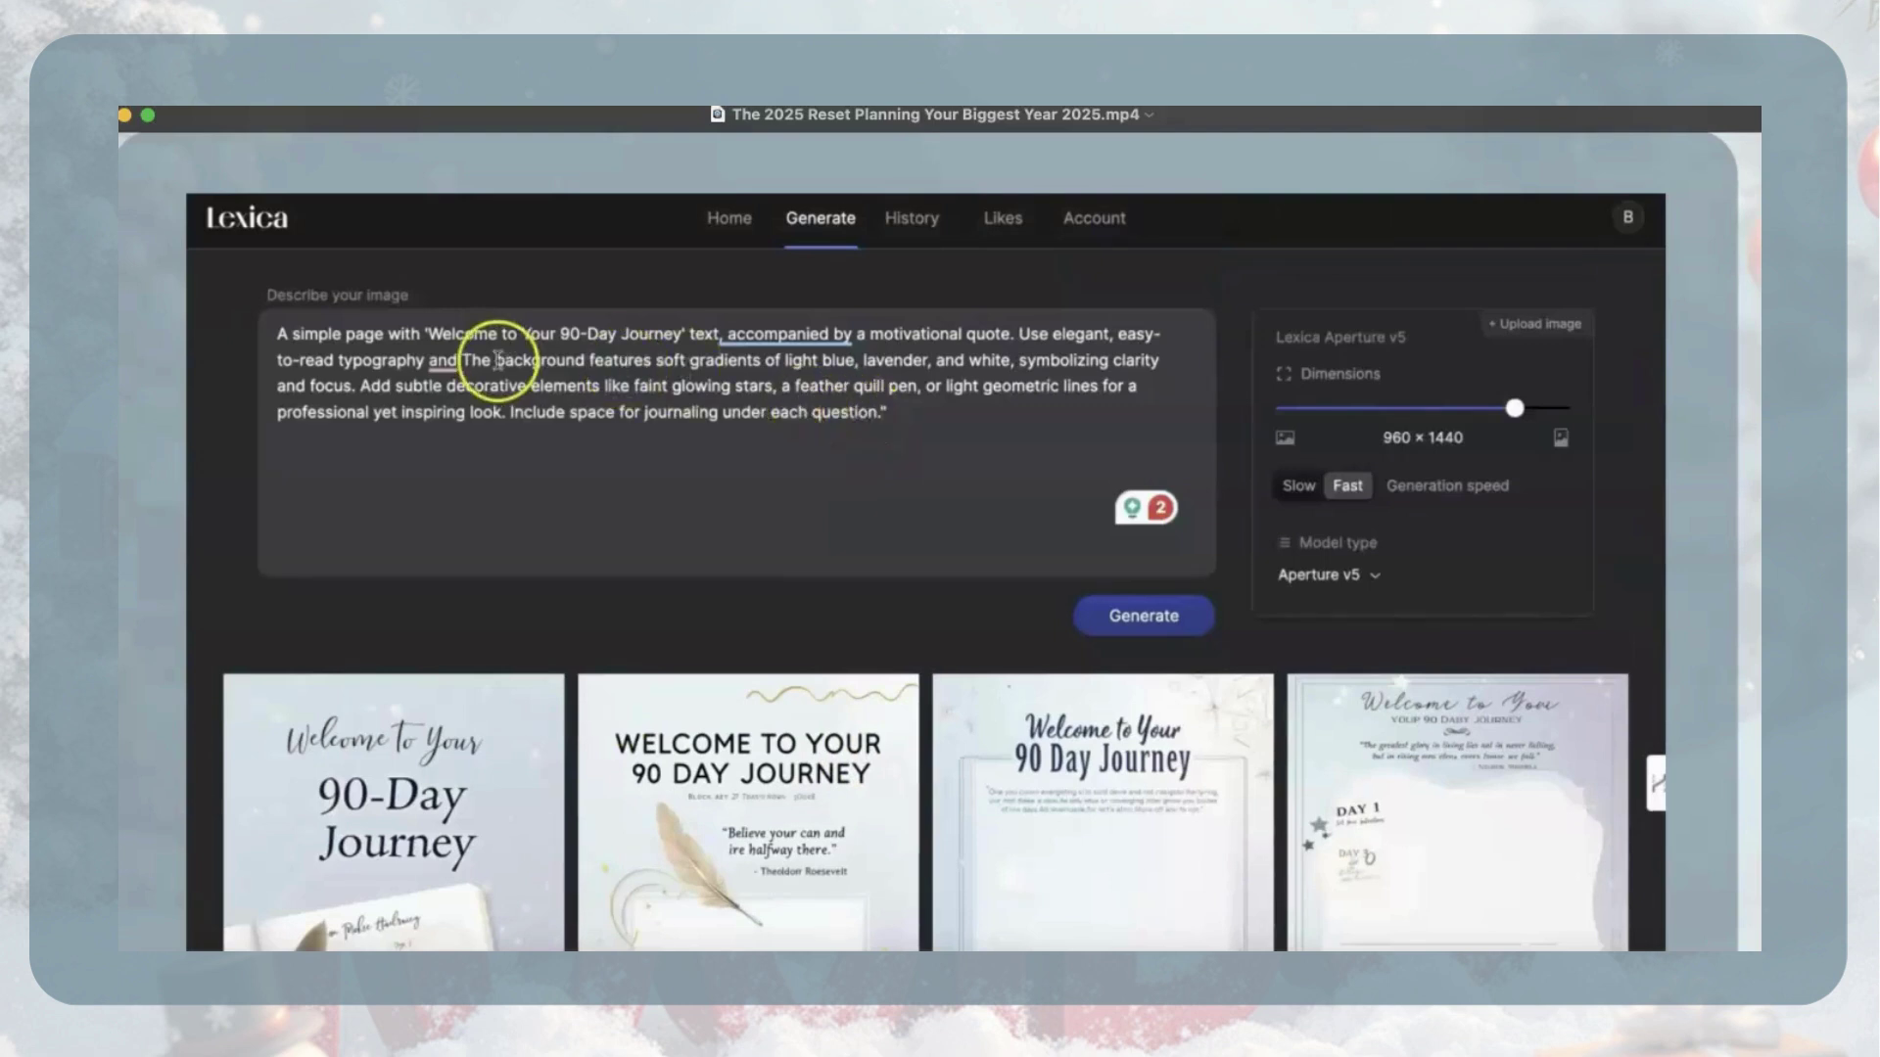
Replace the description's opening sentence with the Goal-Setting Page prompt, spaced before 'The background'.
drag(458, 361, 258, 341)
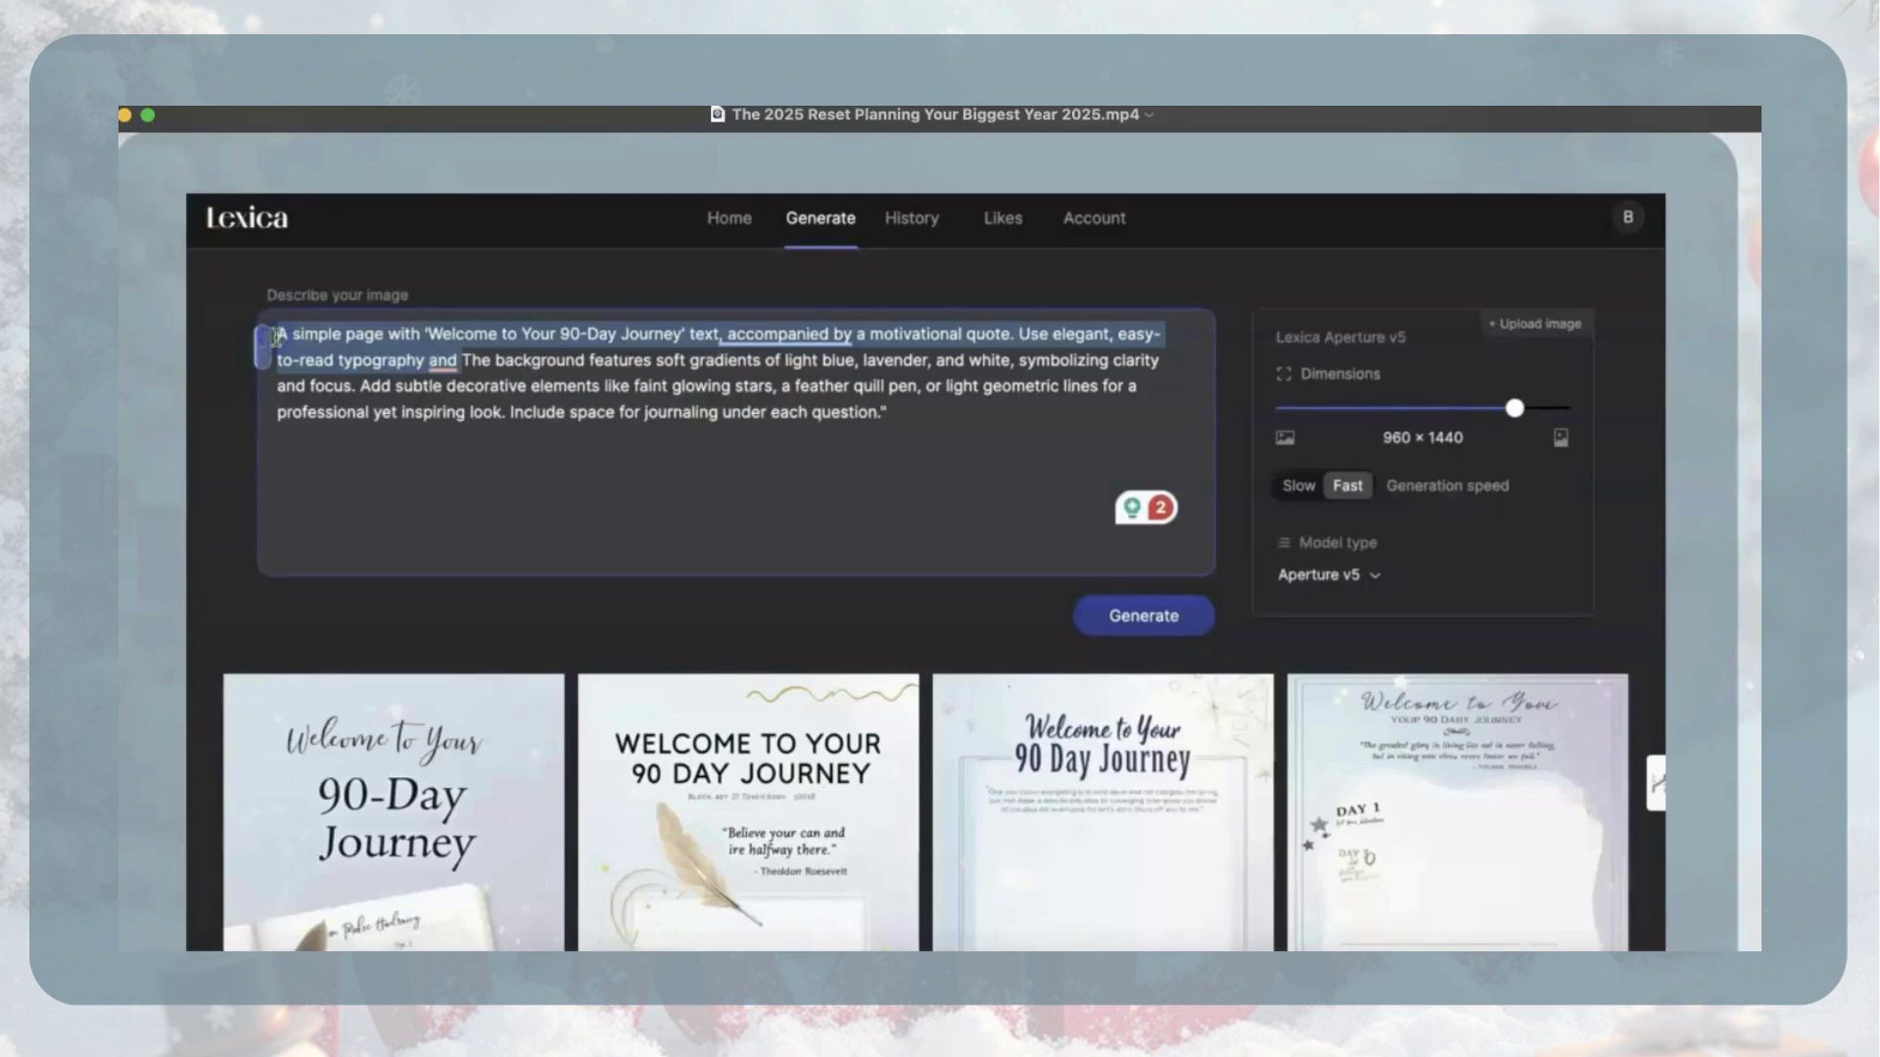
key(ctrl+v)
click(413, 507)
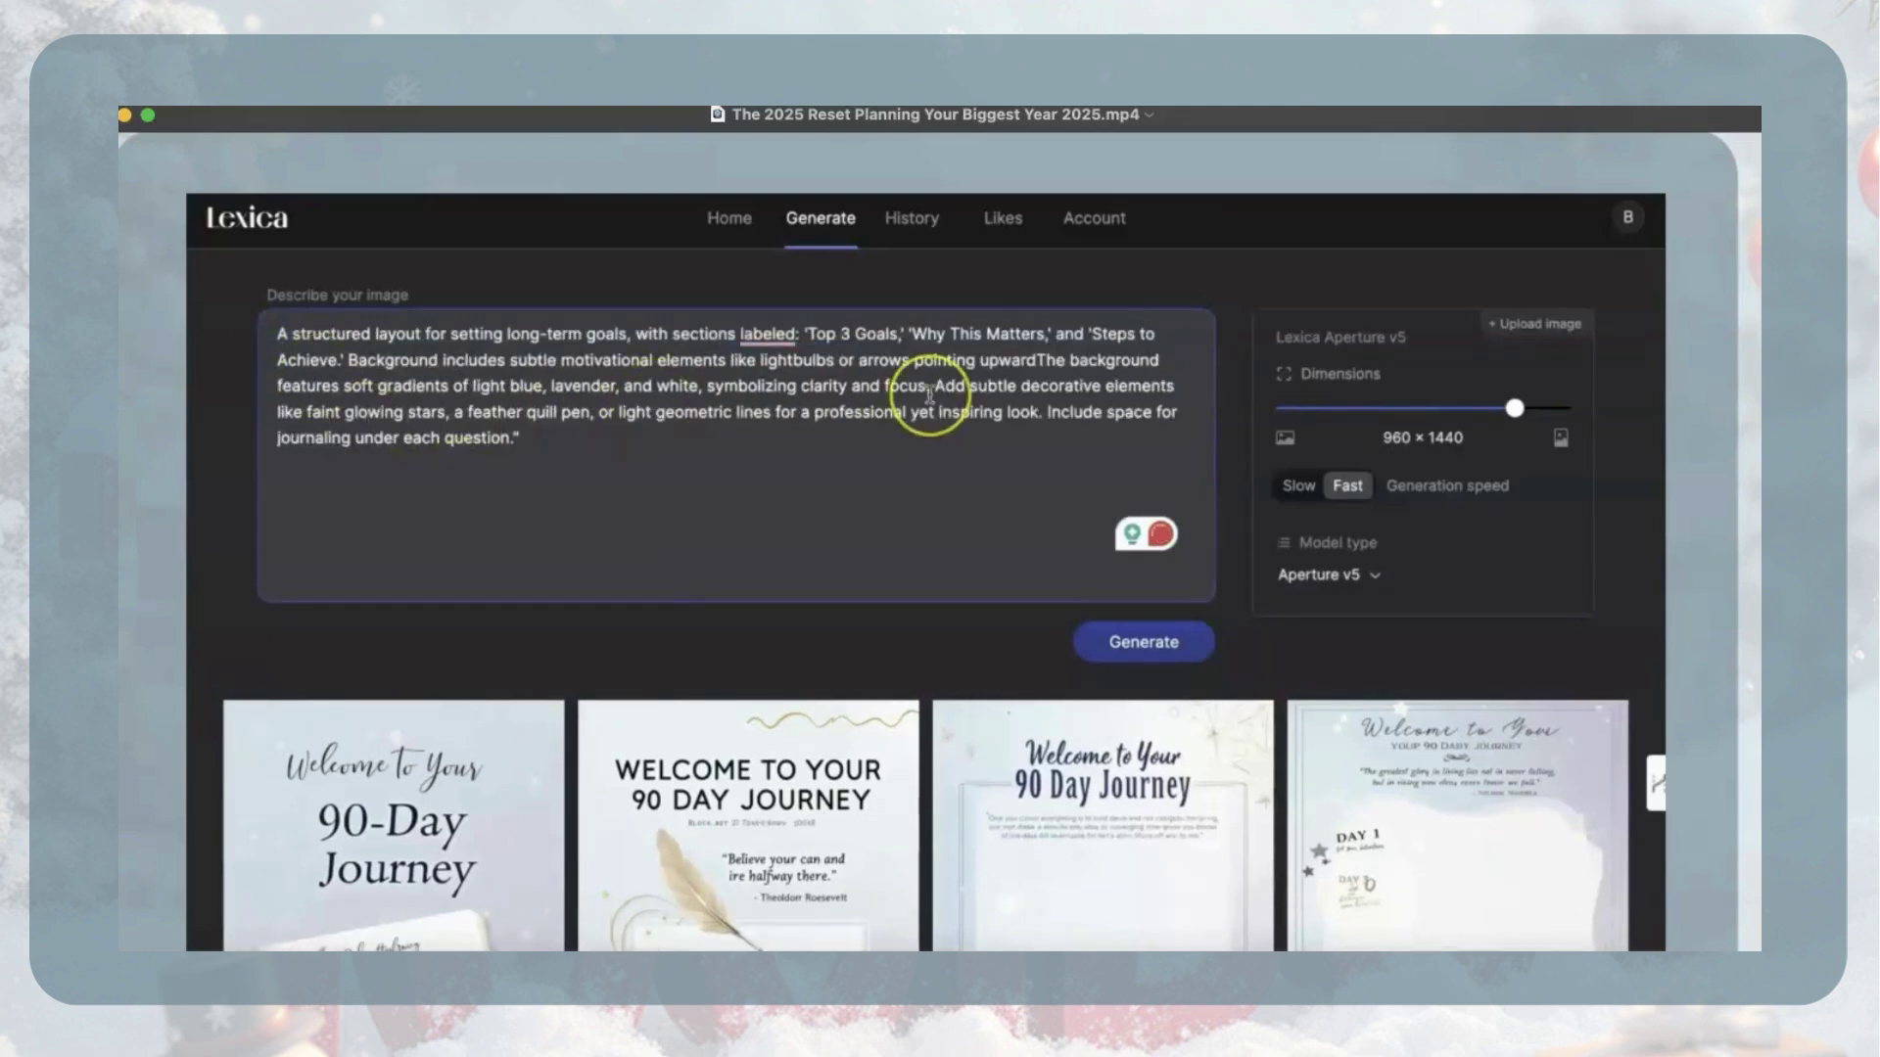
click(1039, 360)
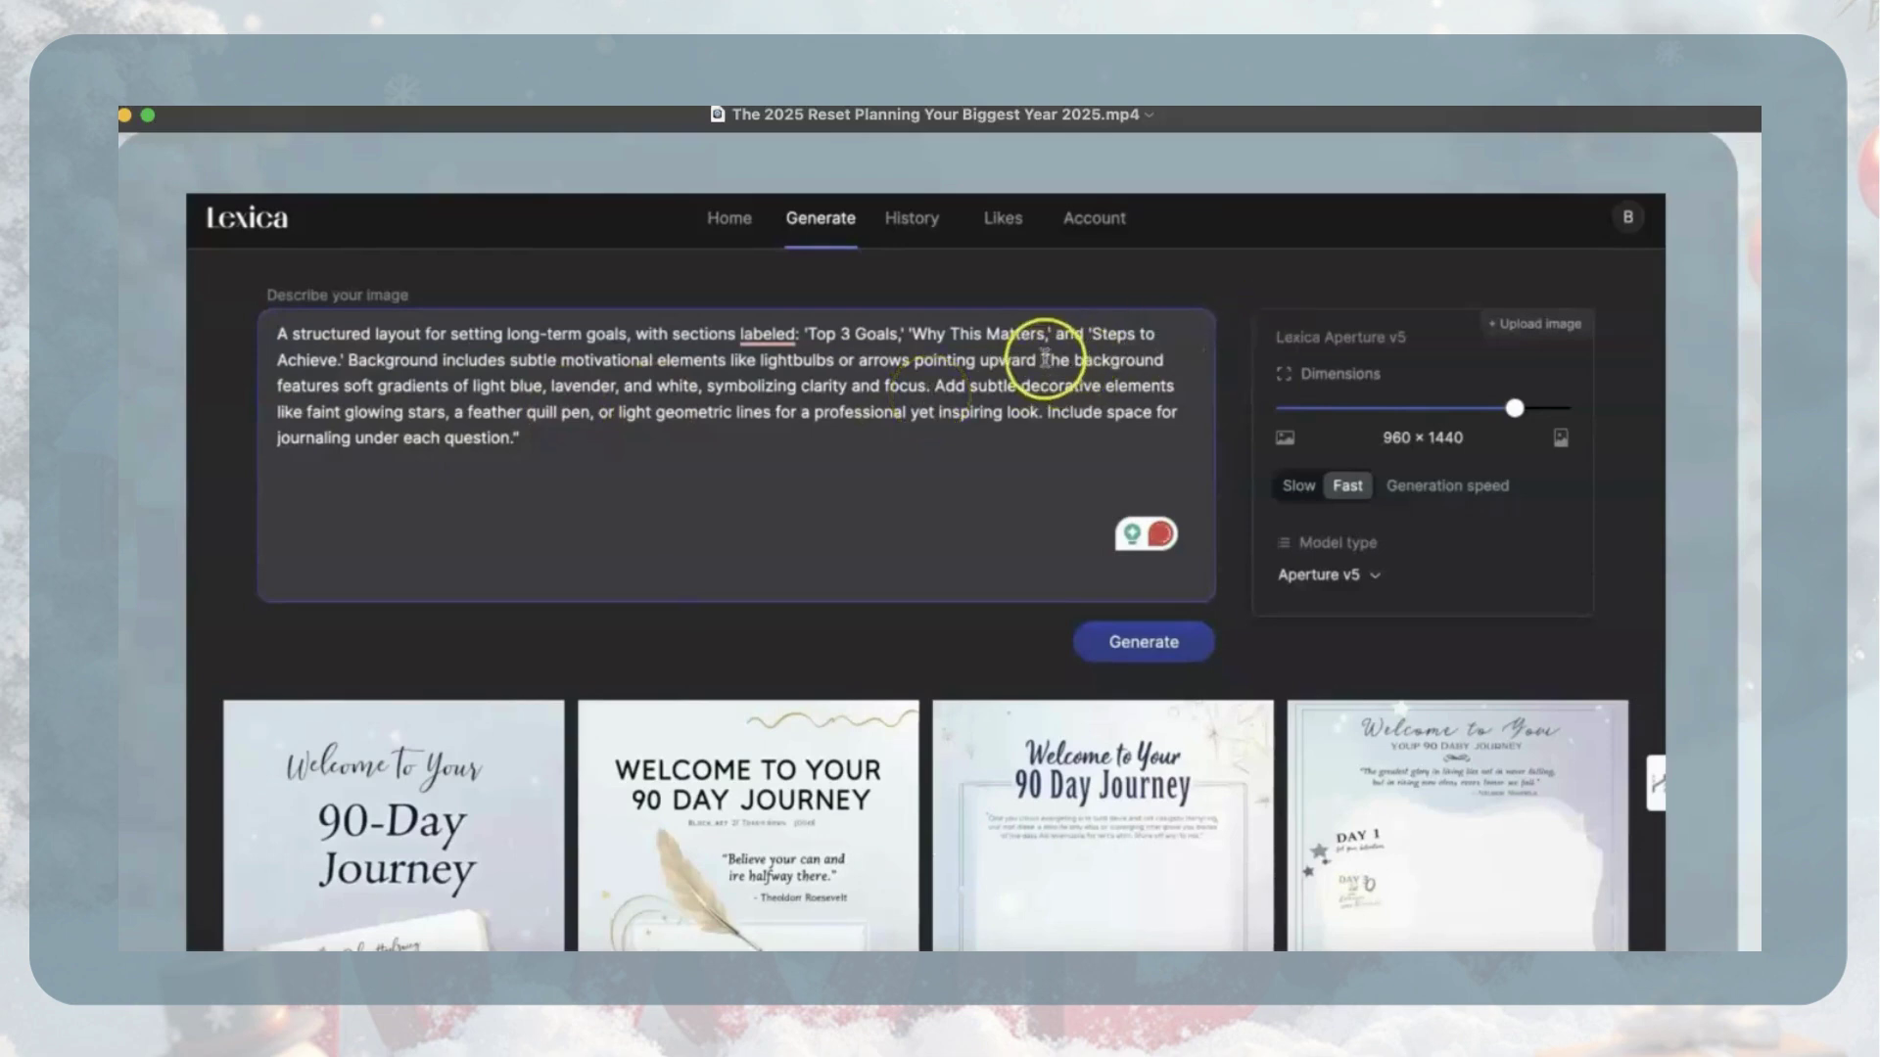
drag(1041, 361, 1110, 436)
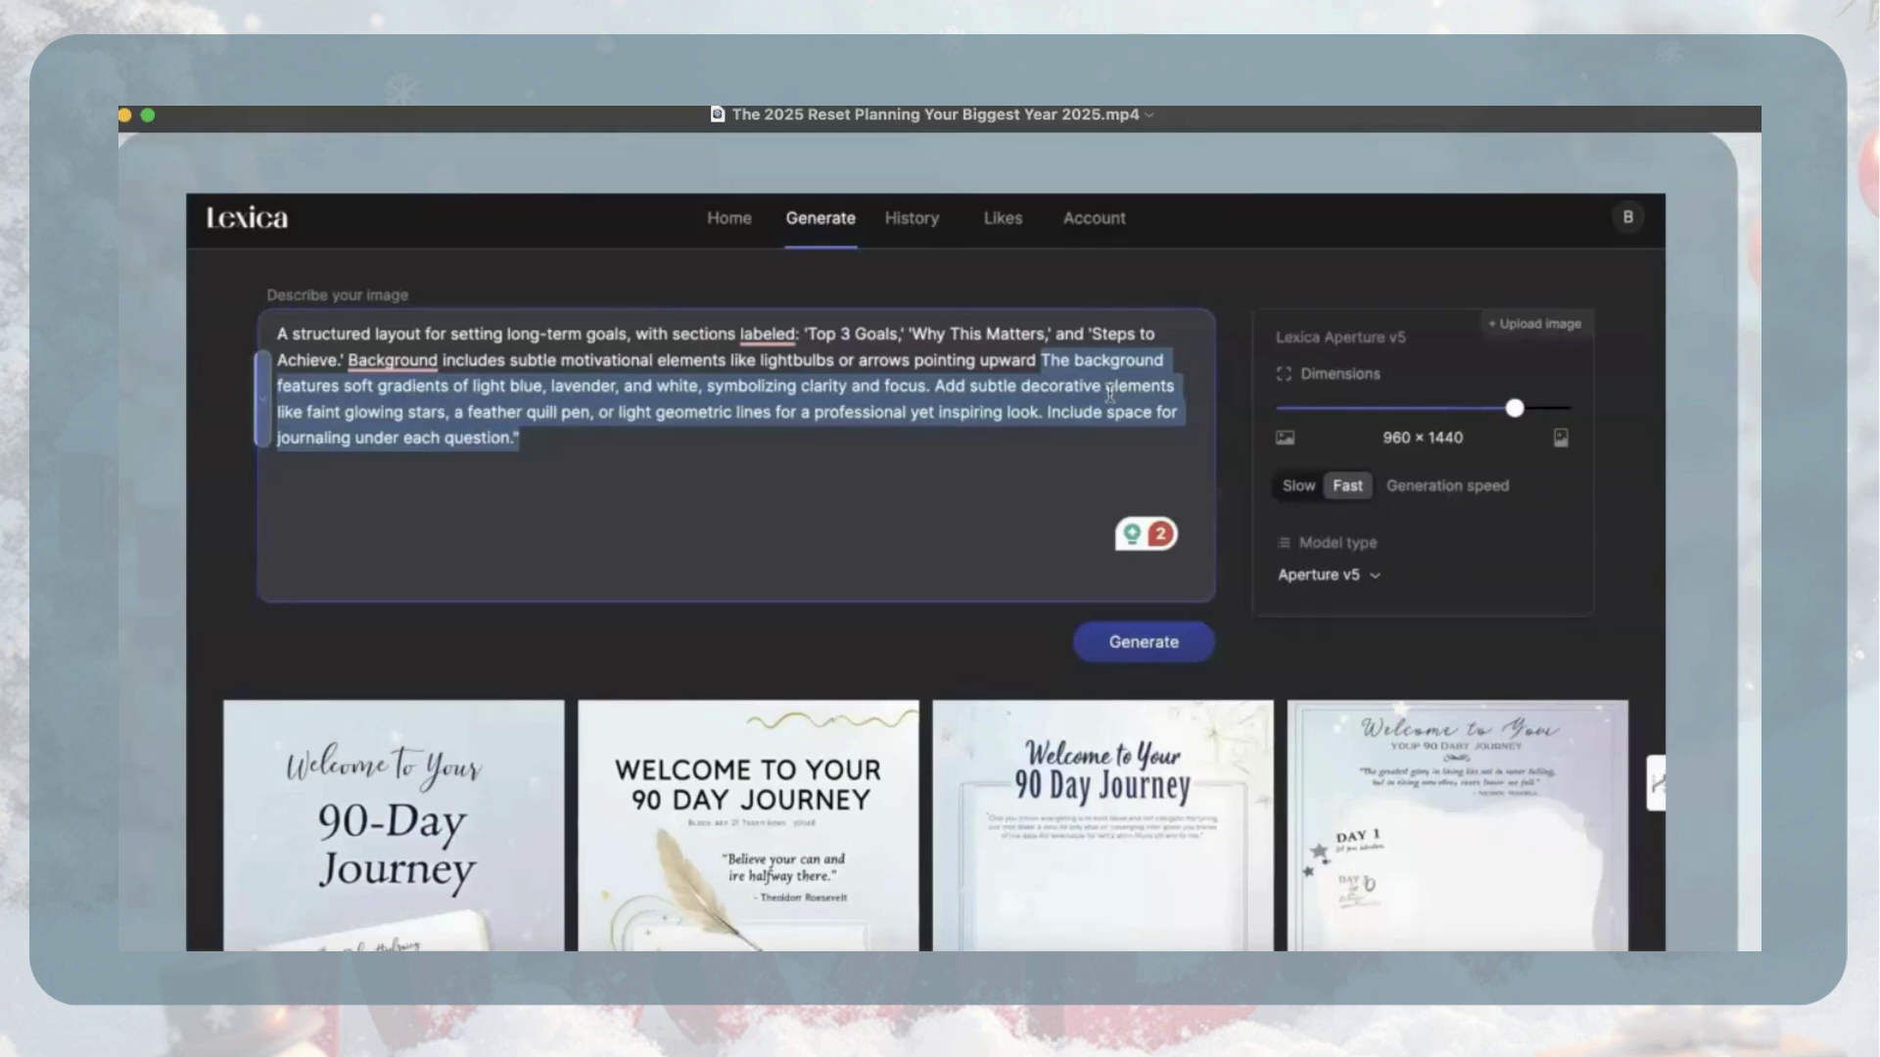
Generate goal-setting page images and enlarge the 'Top 3 Goals' design.
click(1035, 482)
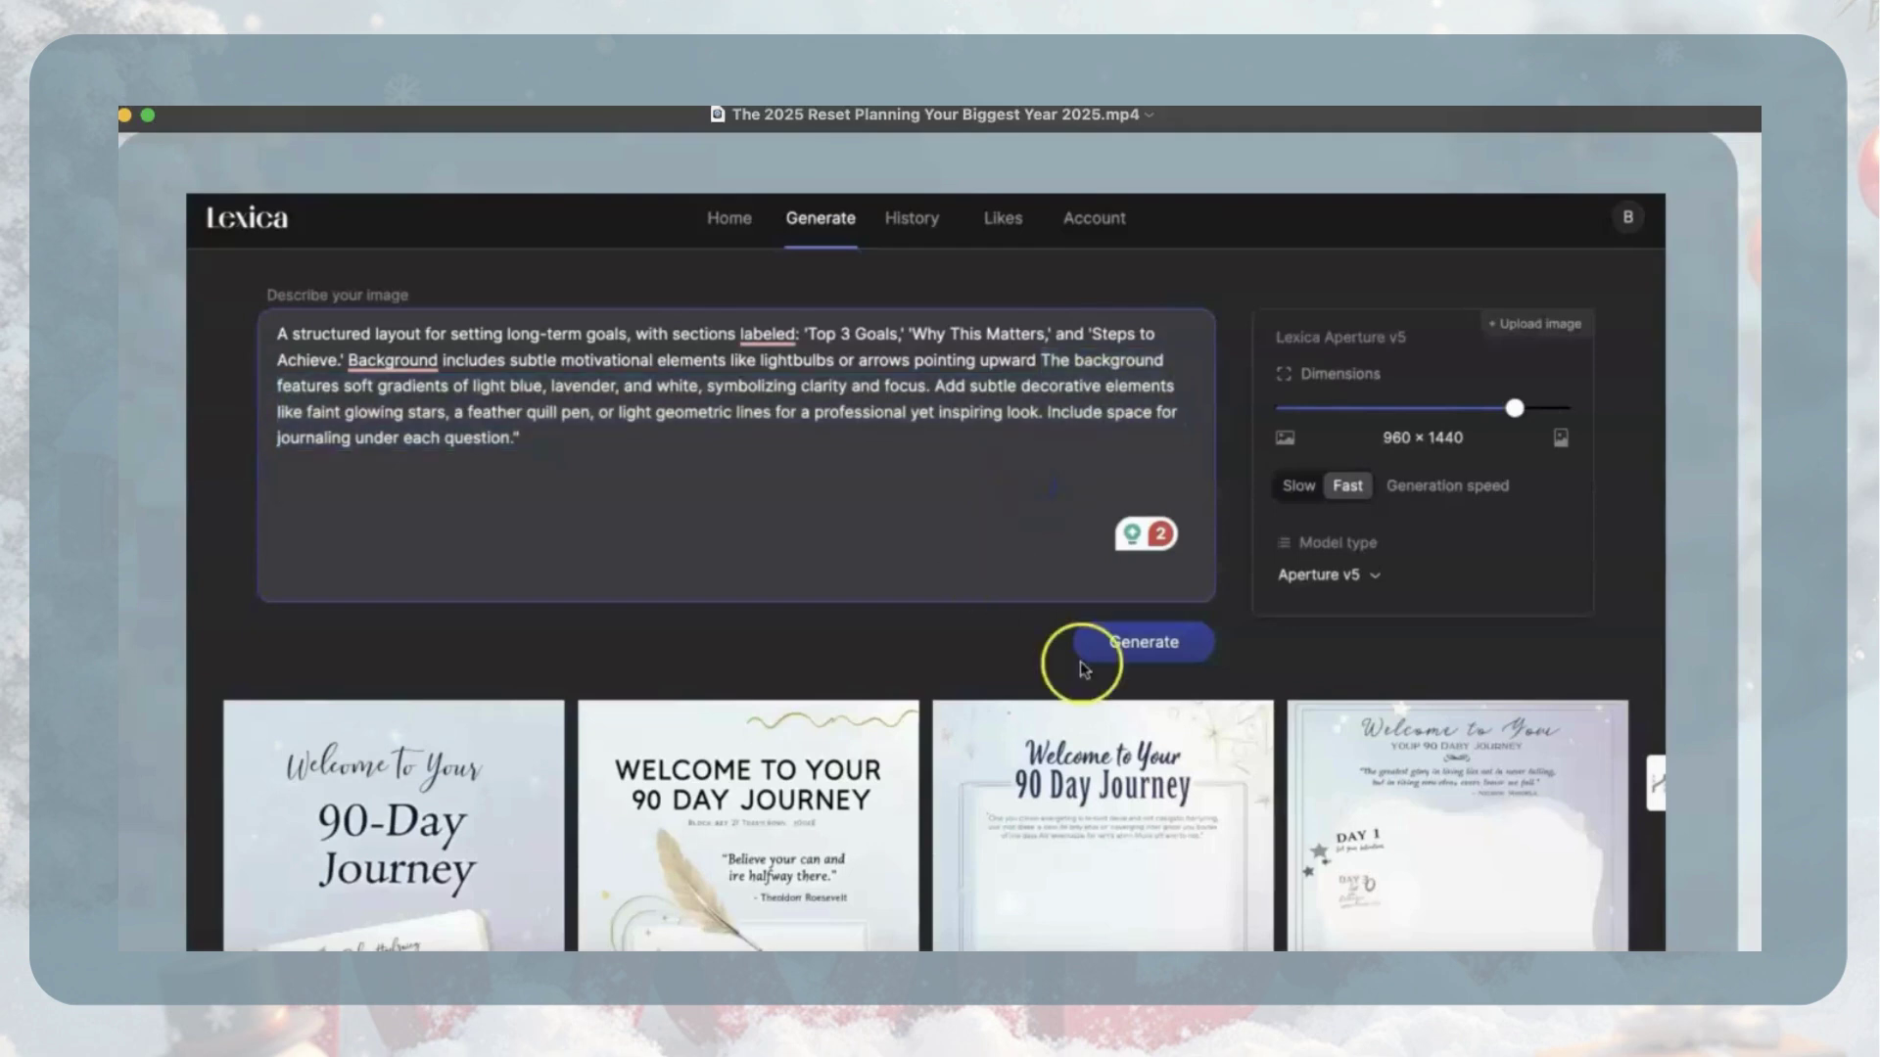
click(1138, 647)
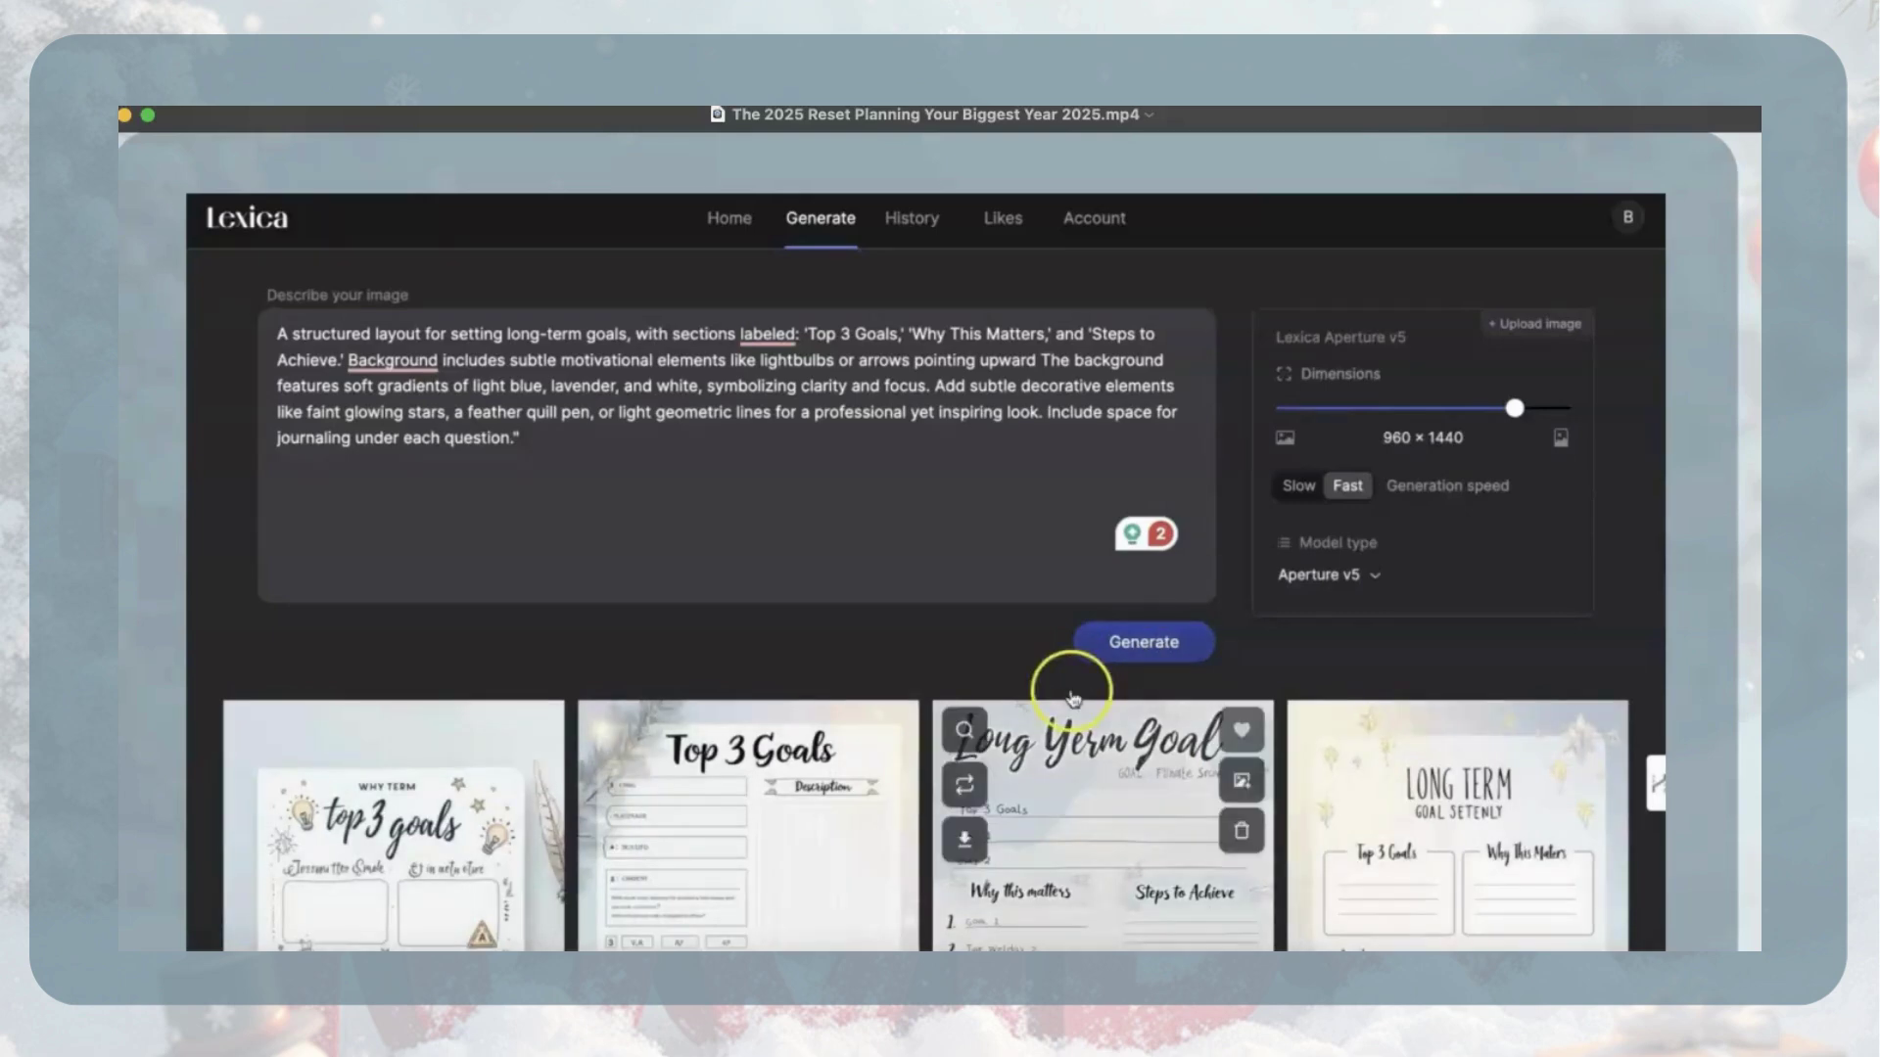
scroll(1020, 792, down, 3)
scroll(1019, 792, down, 2)
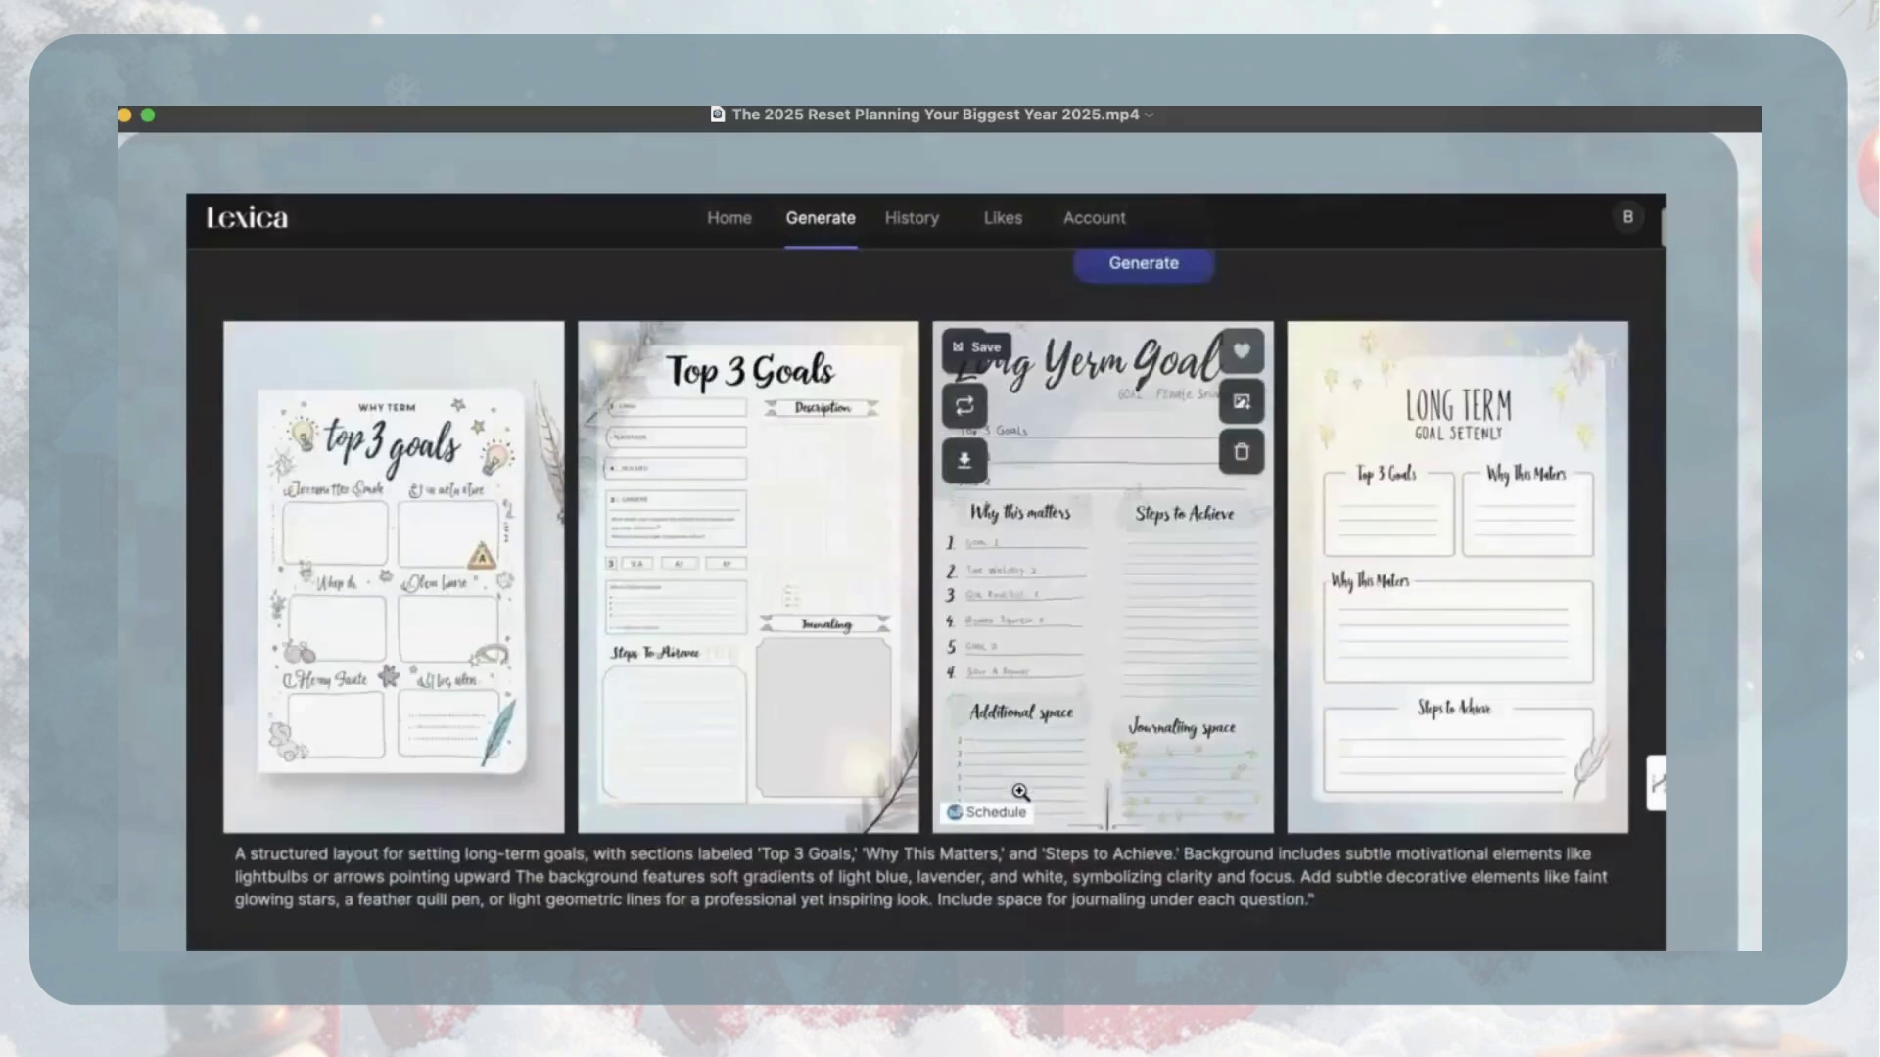
scroll(1019, 792, down, 3)
scroll(1019, 792, up, 2)
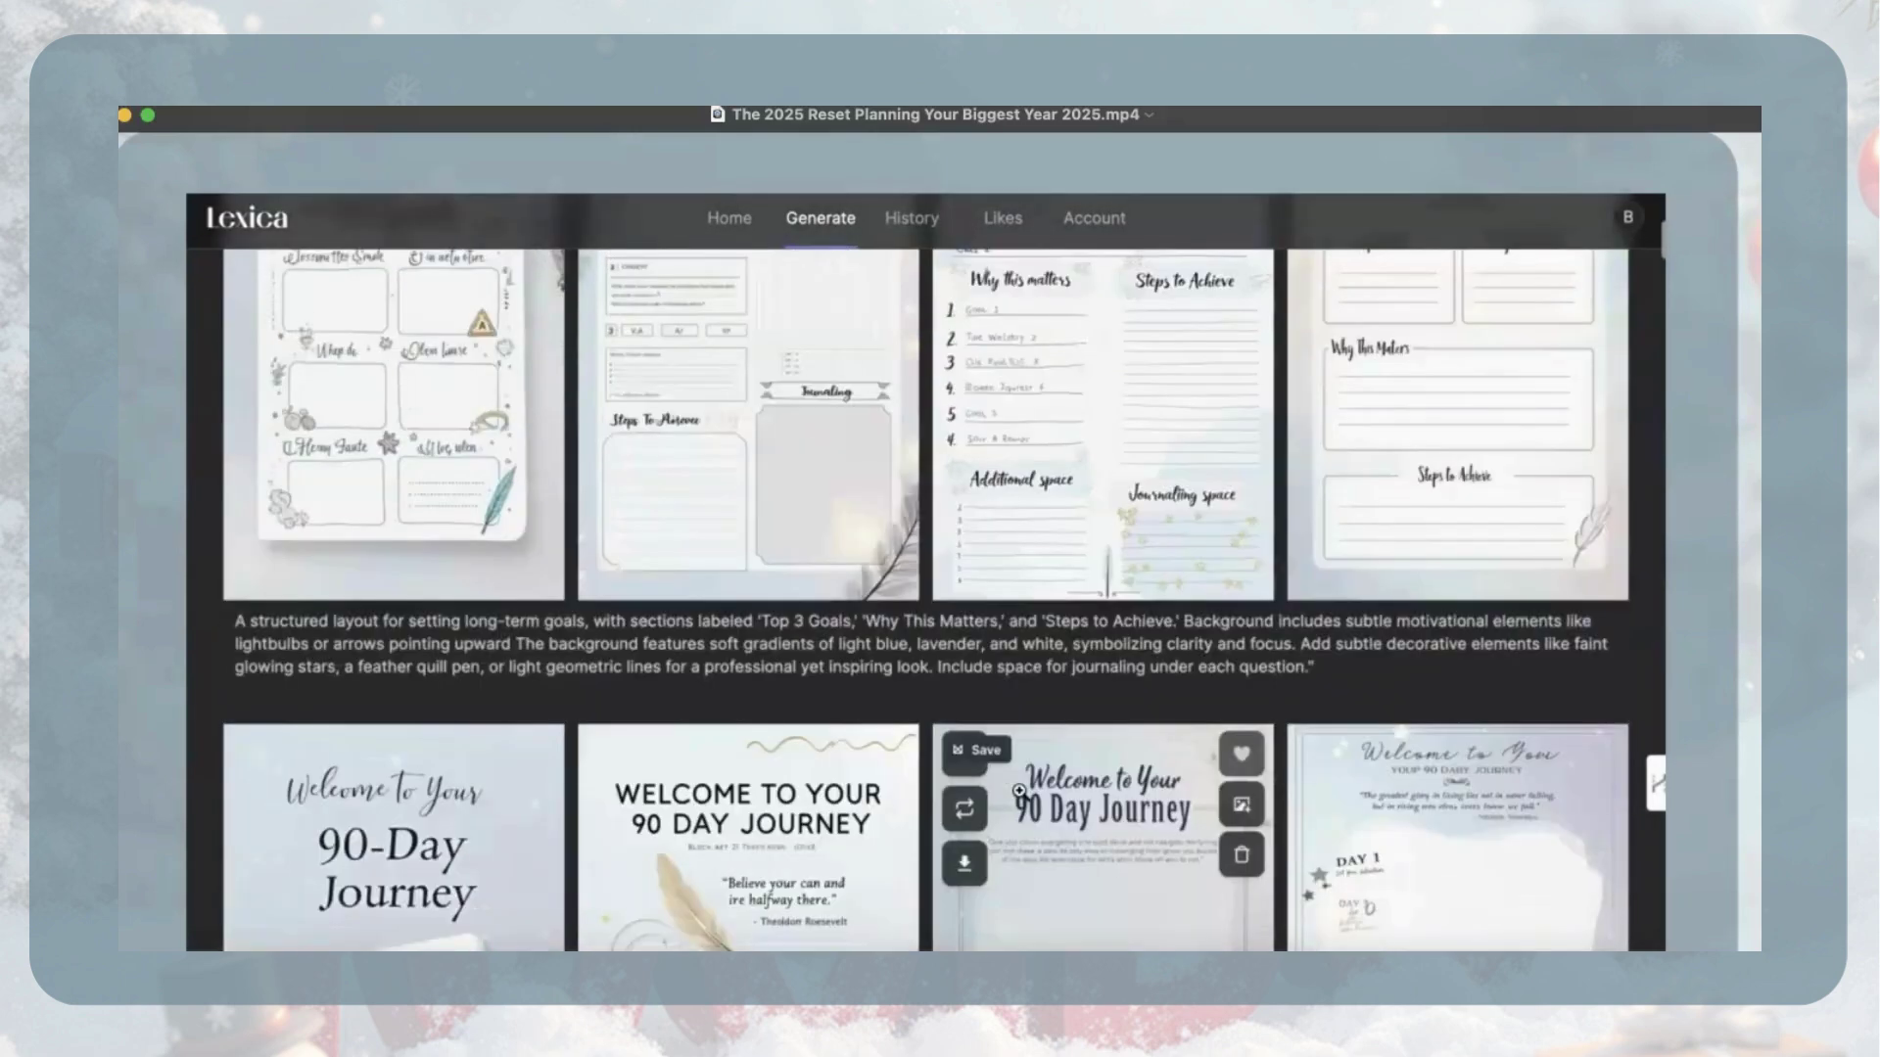
scroll(1029, 772, up, 1)
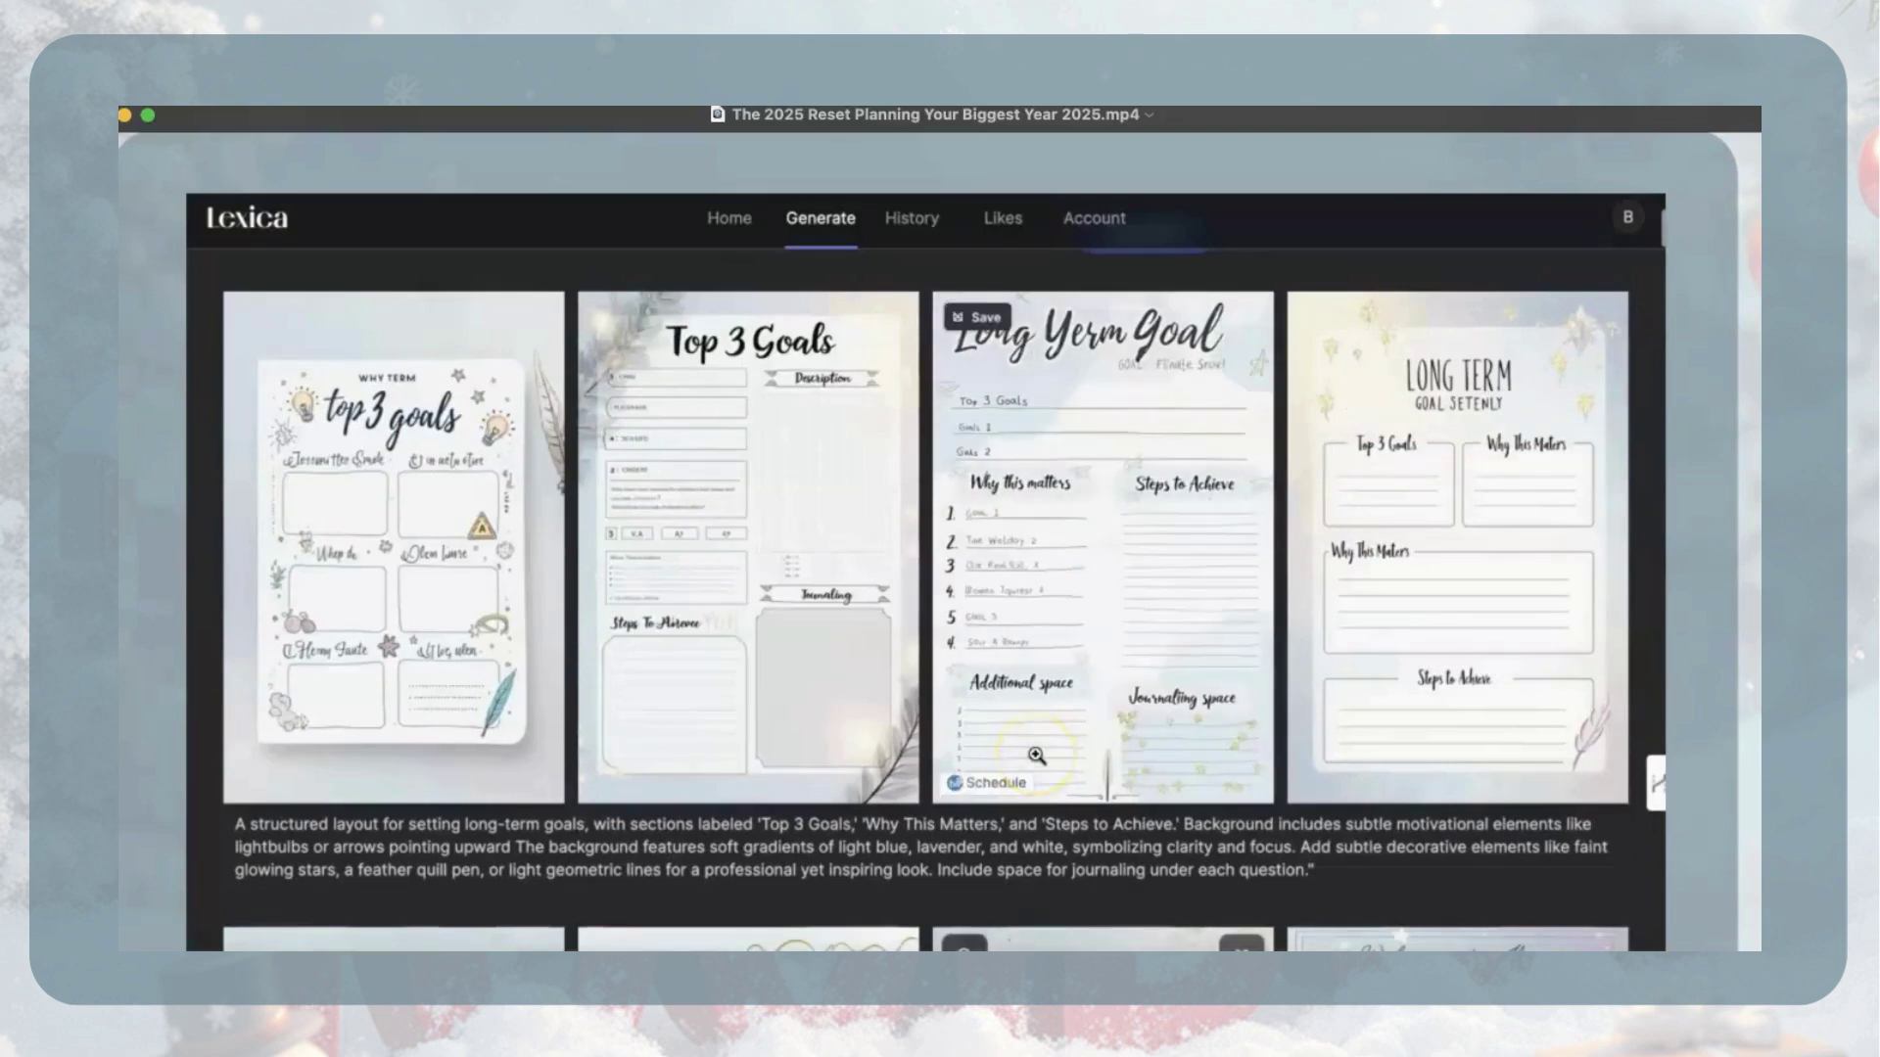
click(1075, 697)
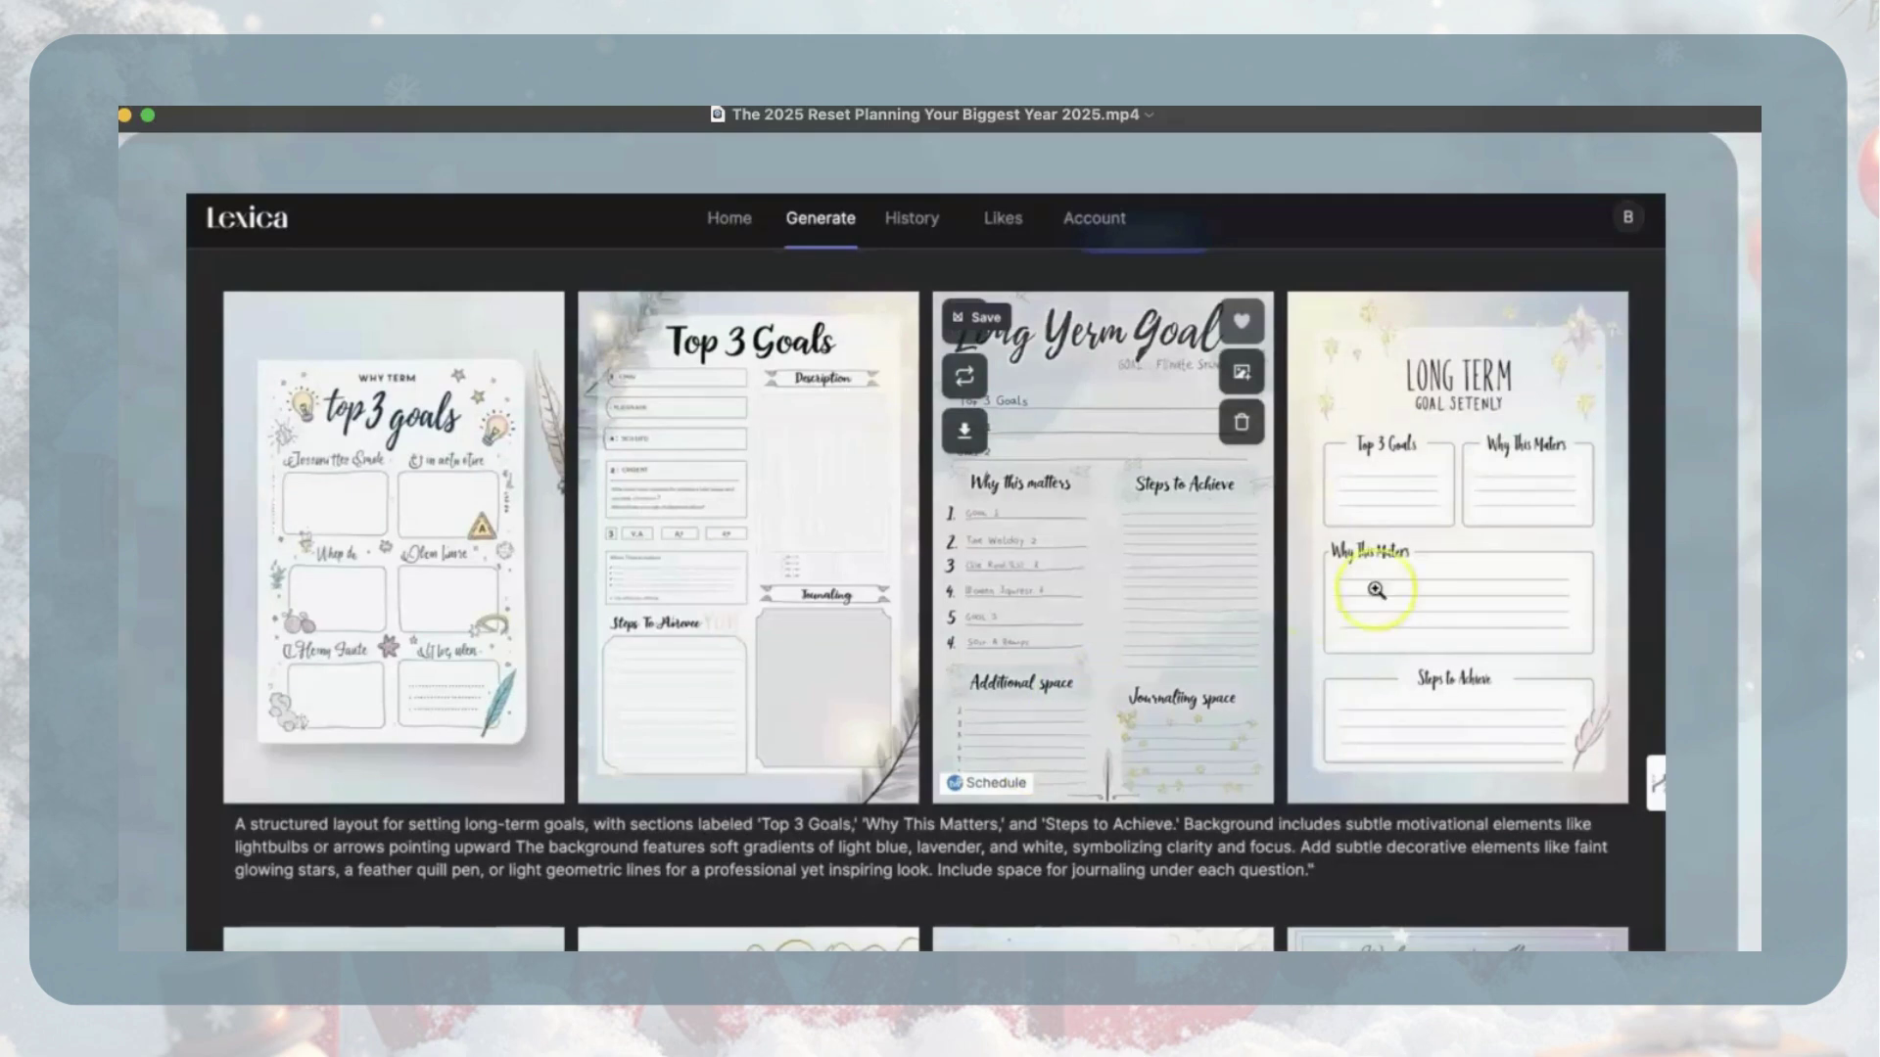
mouse_move(748, 547)
click(847, 545)
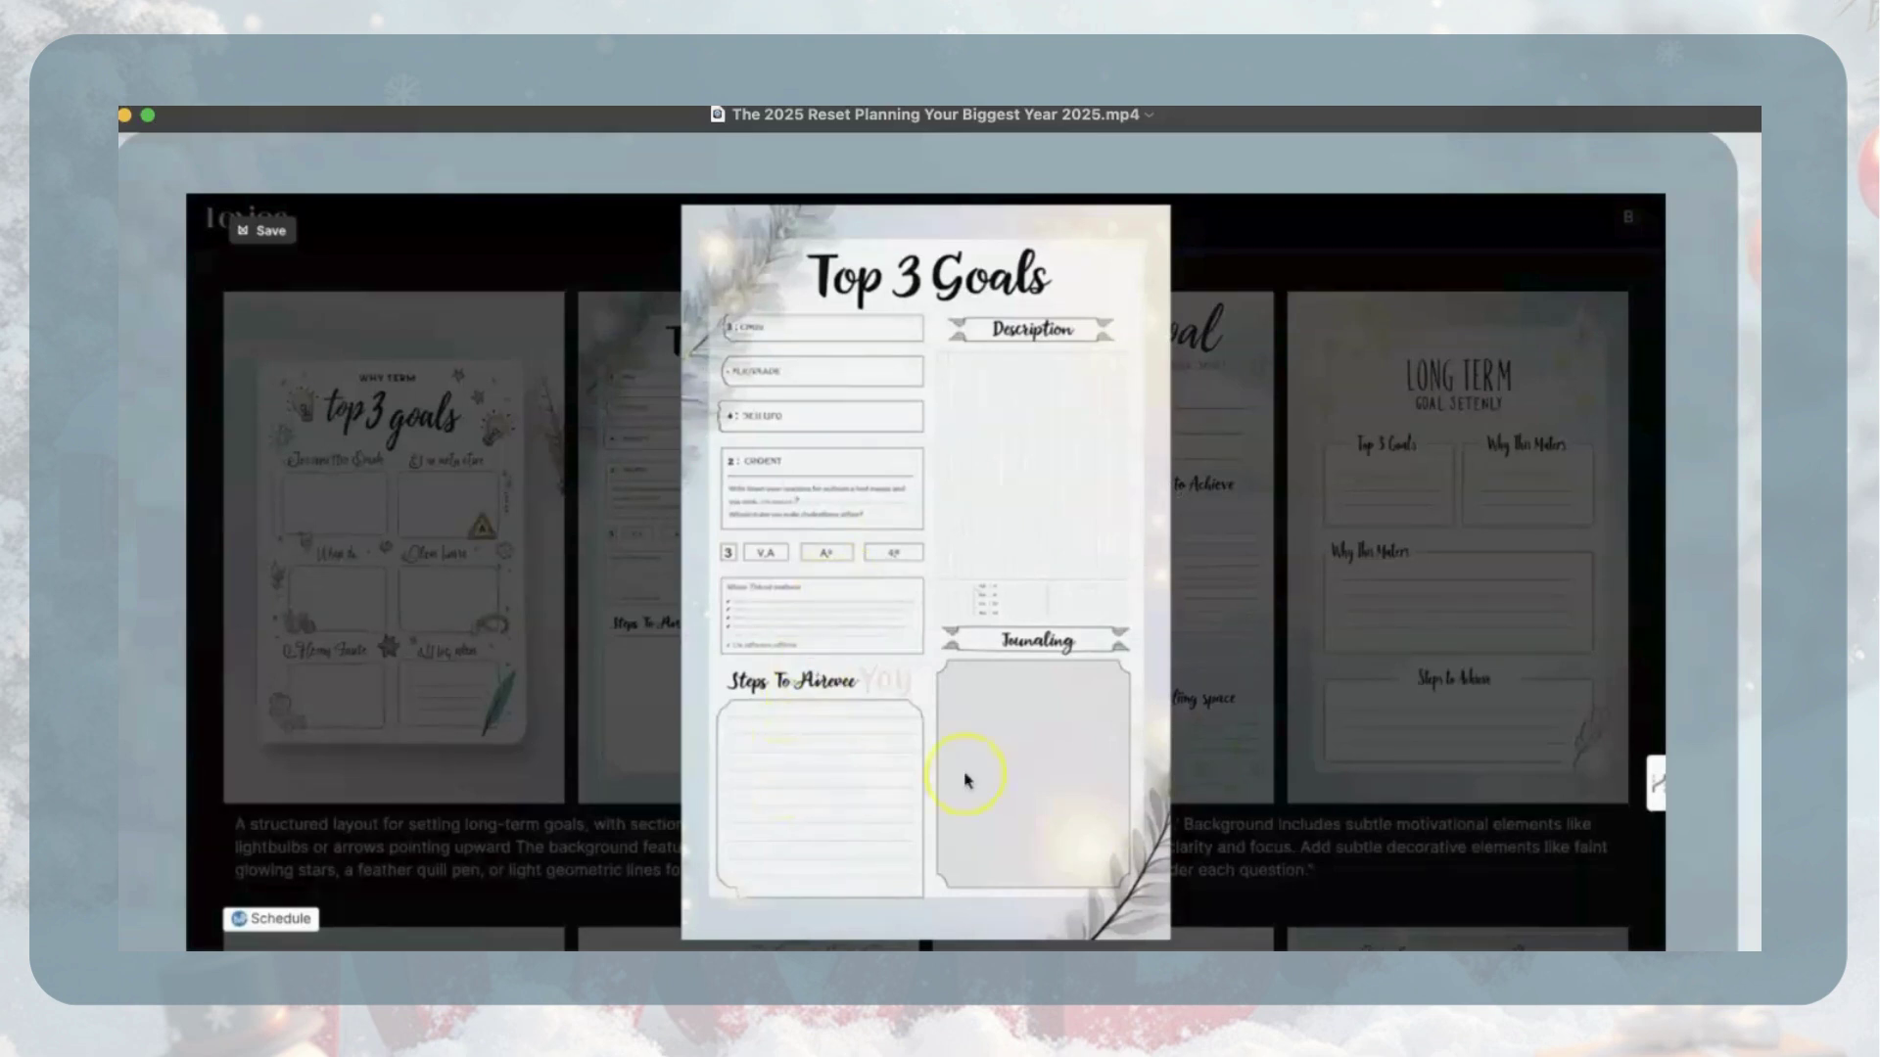
click(1432, 677)
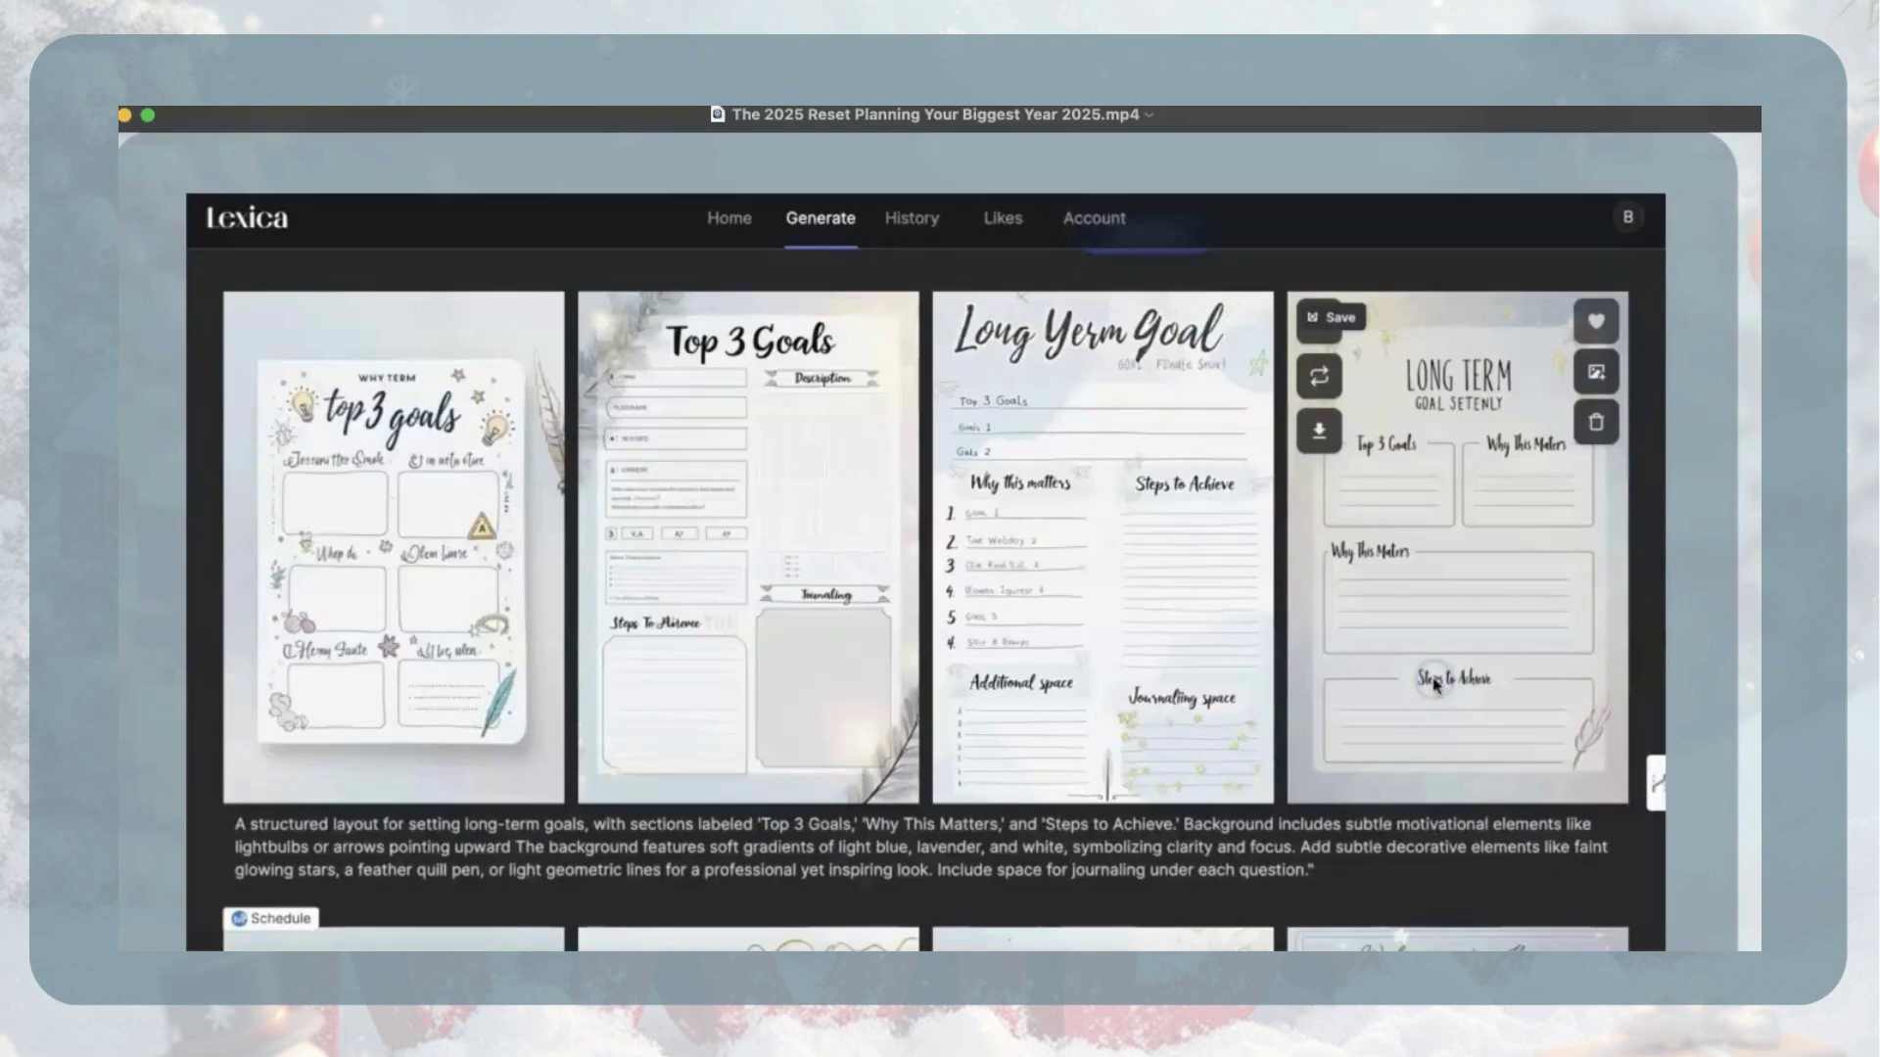
click(1193, 650)
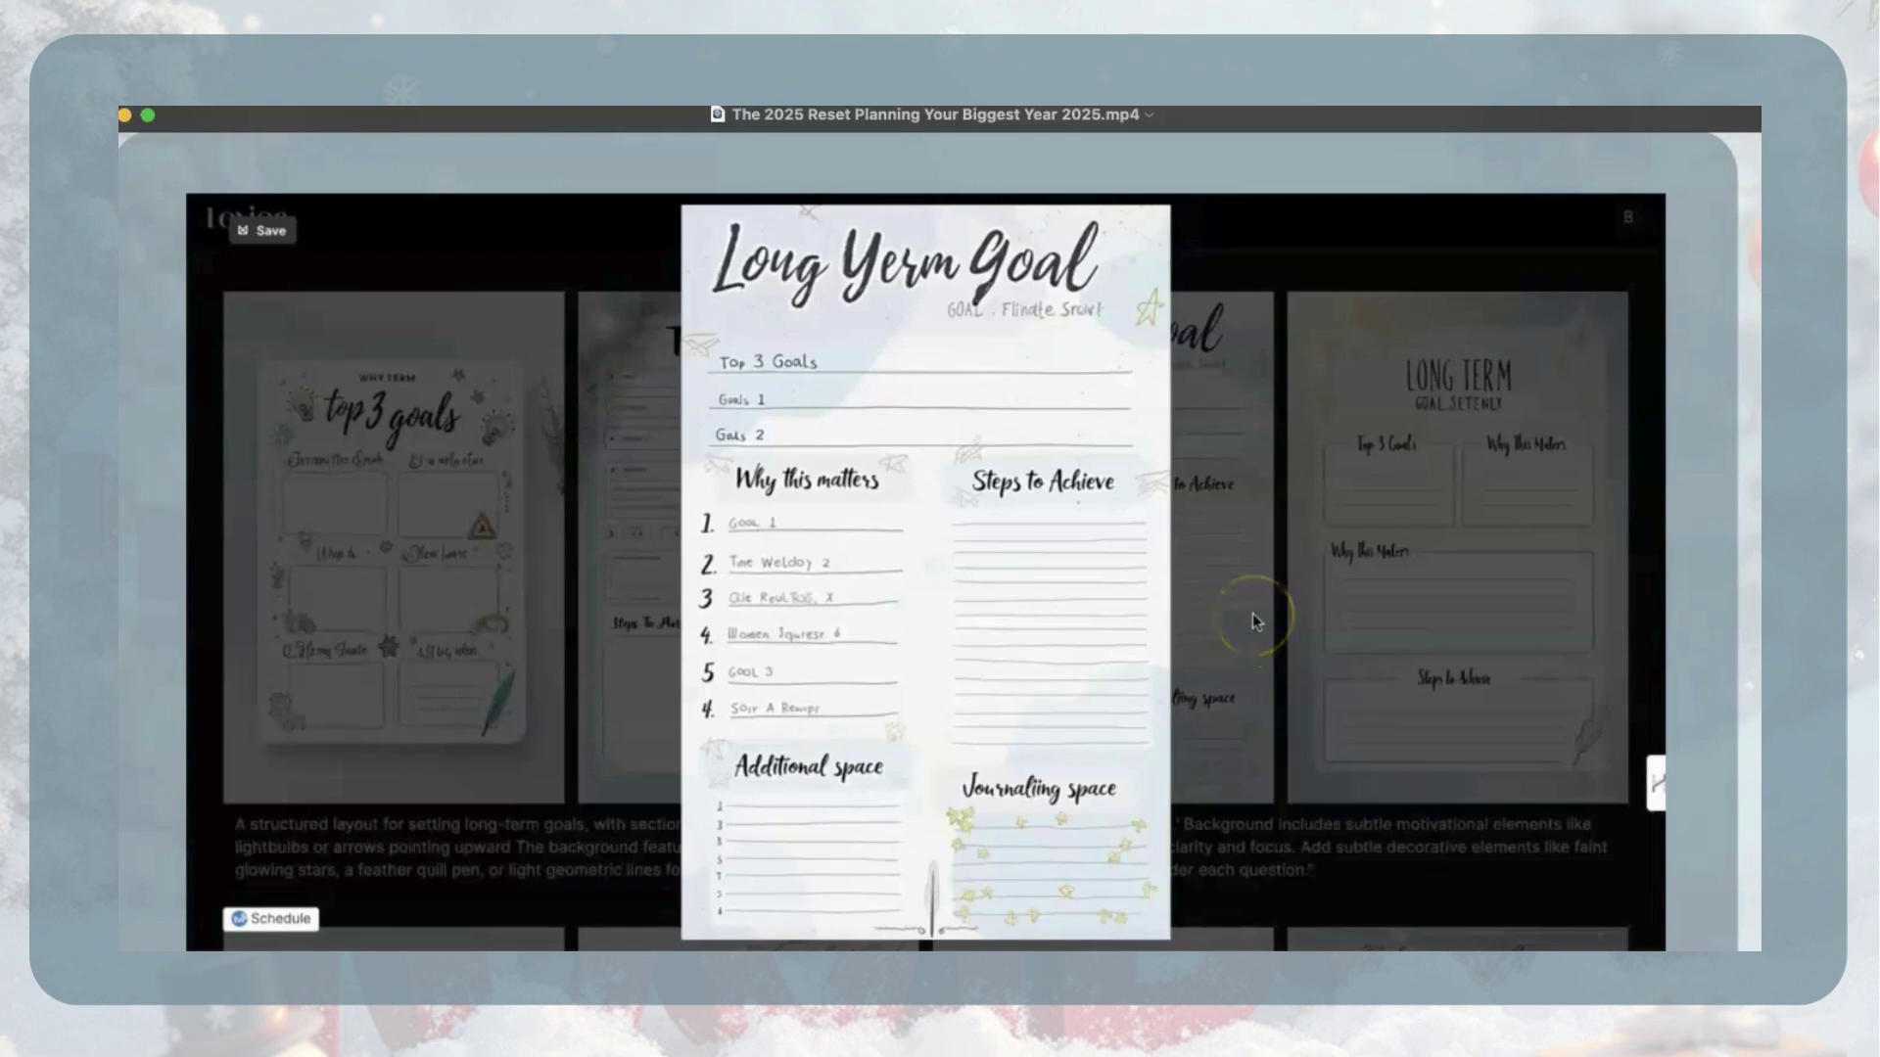
click(1292, 589)
mouse_move(1458, 546)
click(1334, 588)
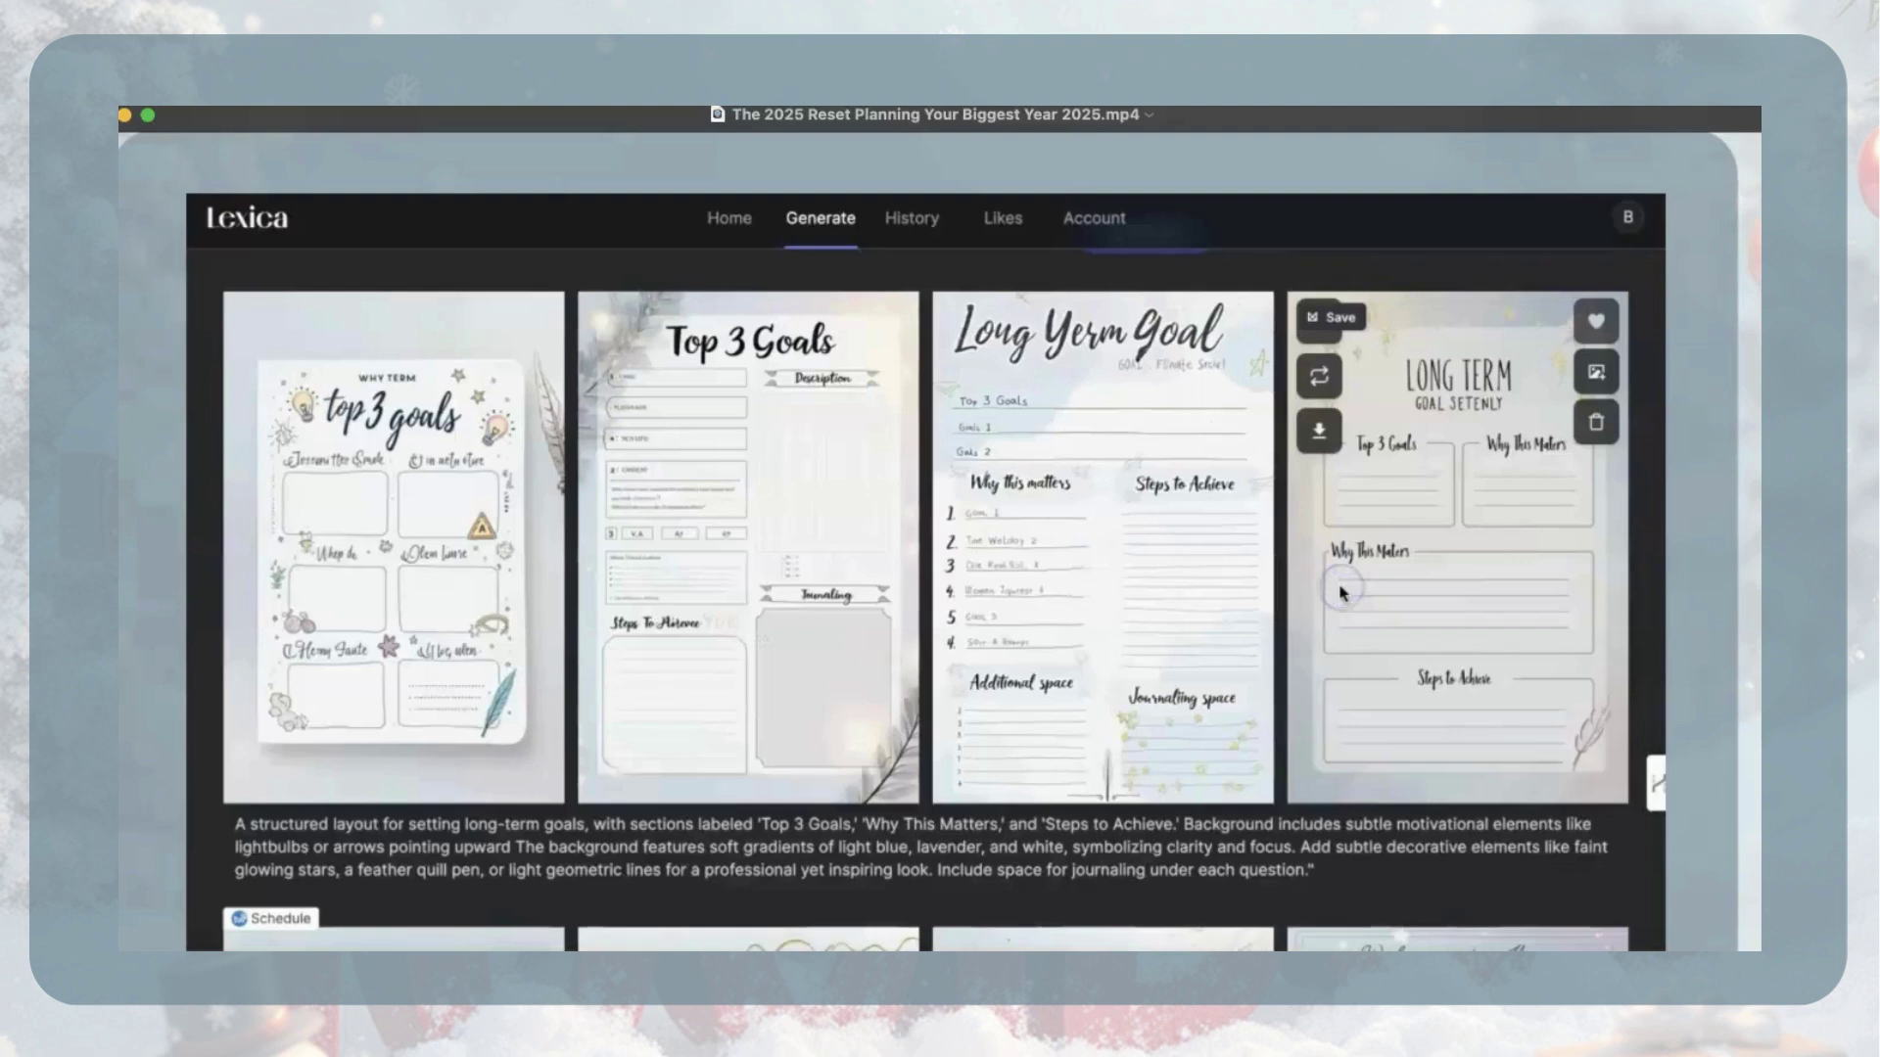
click(1355, 607)
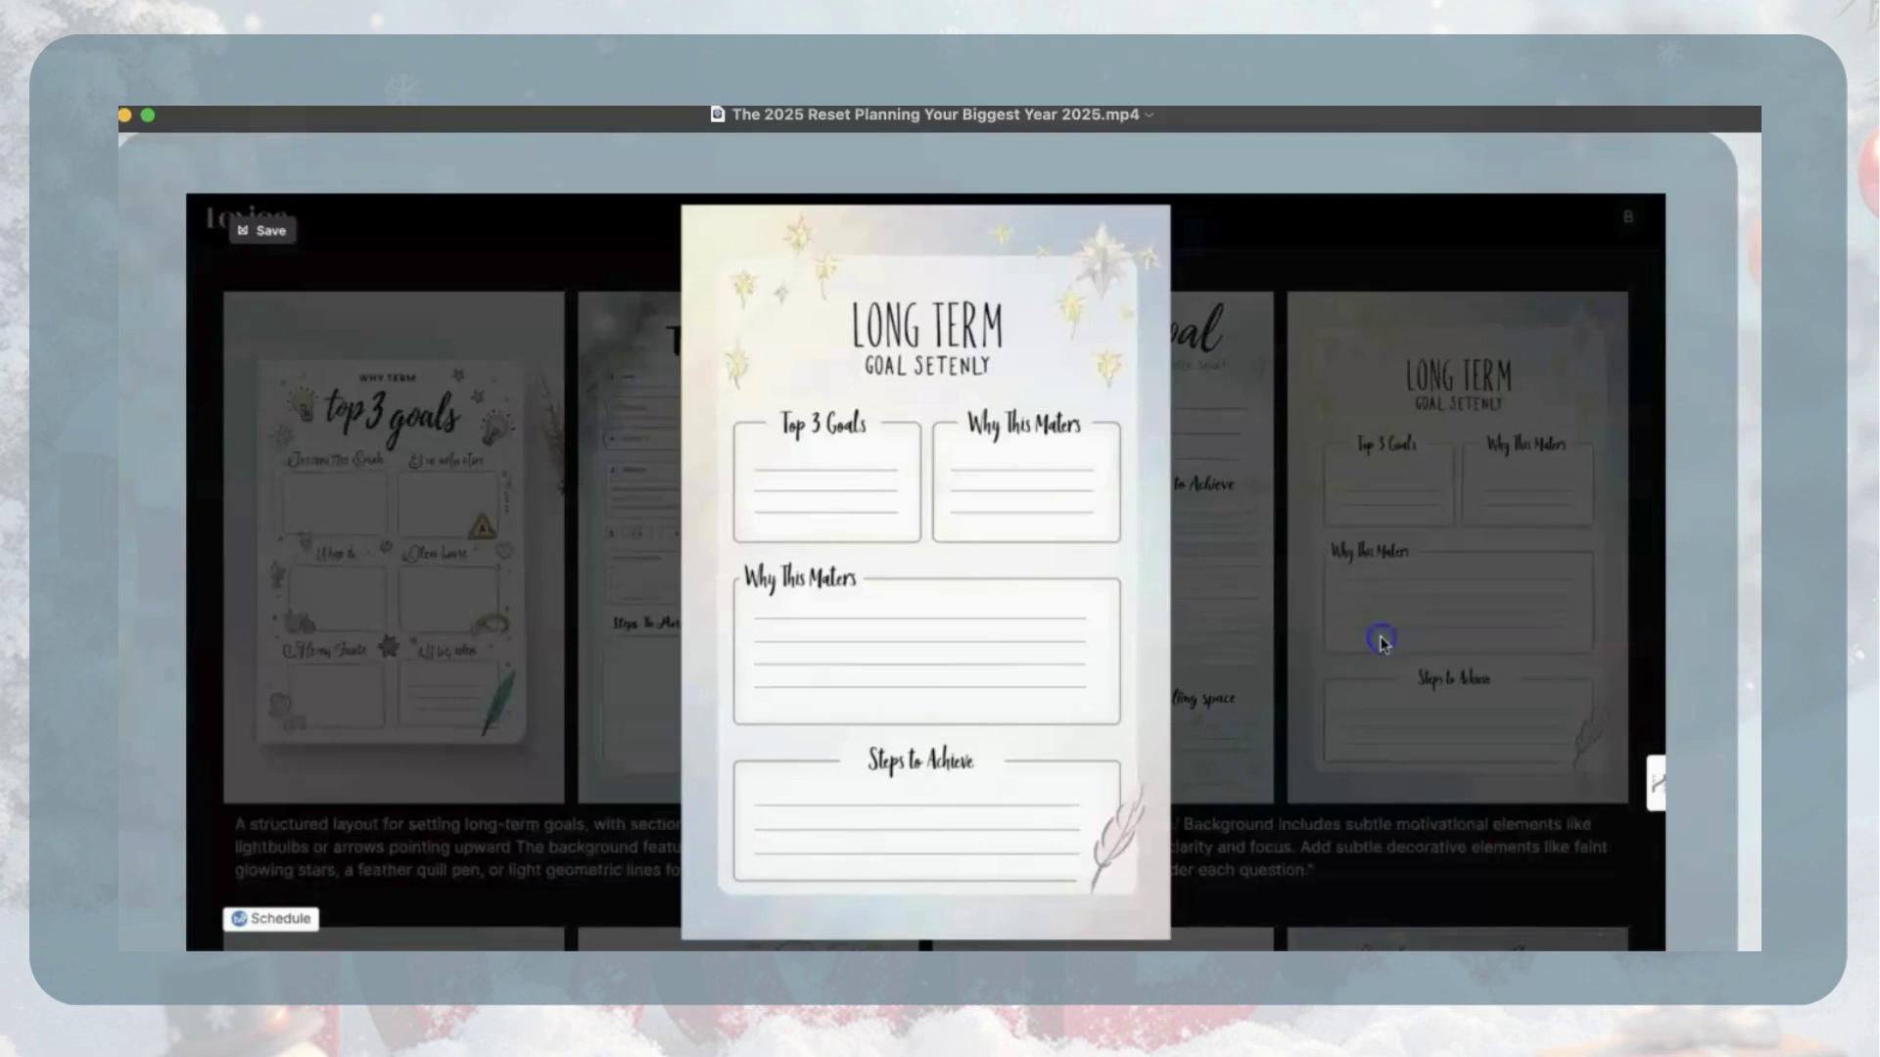
click(1279, 532)
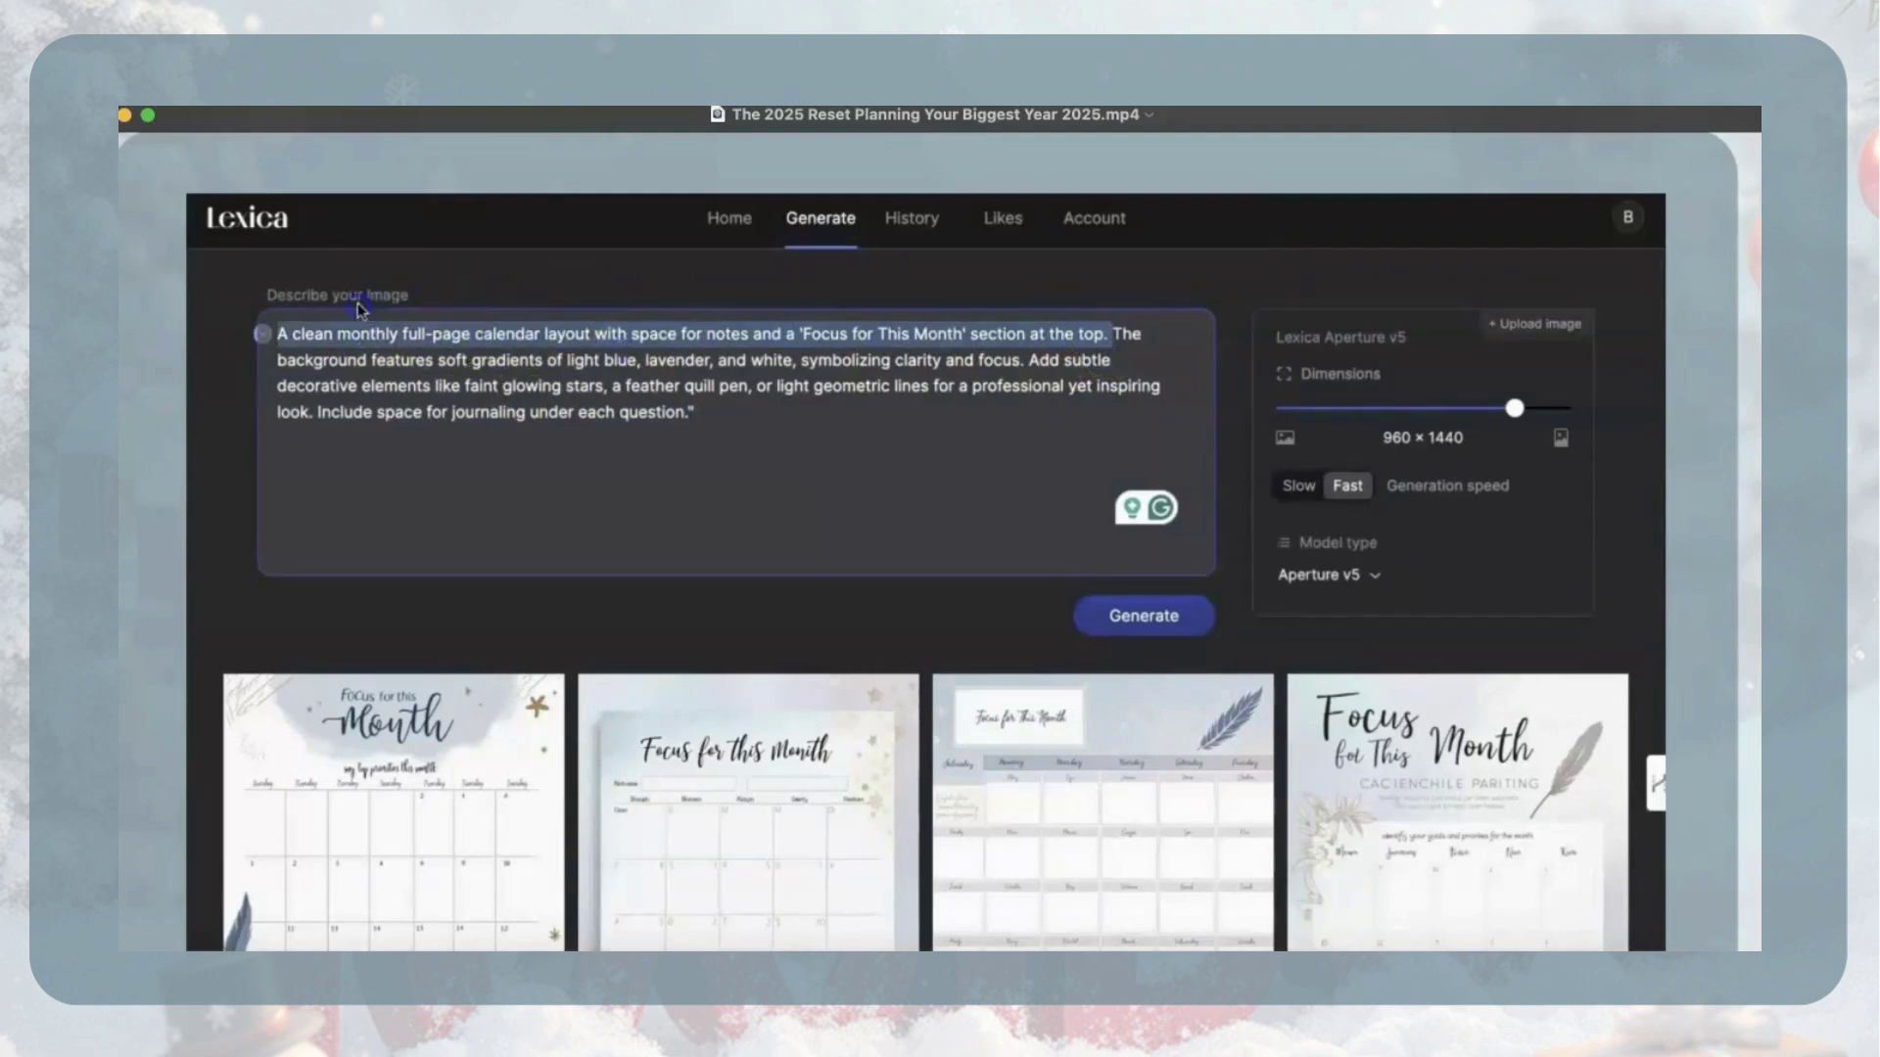
Swap in the weekly planner prompt with Priorities, Tasks, Notes and Weekly Affirmation, then generate.
drag(317, 325, 271, 321)
text(A weekly planner layout with sections for each day, labeled 'Priorities,' 'Tasks,' and 'Notes.' Include a 'Weekly Affirmation' box at the top and motivational doodles in the corners)
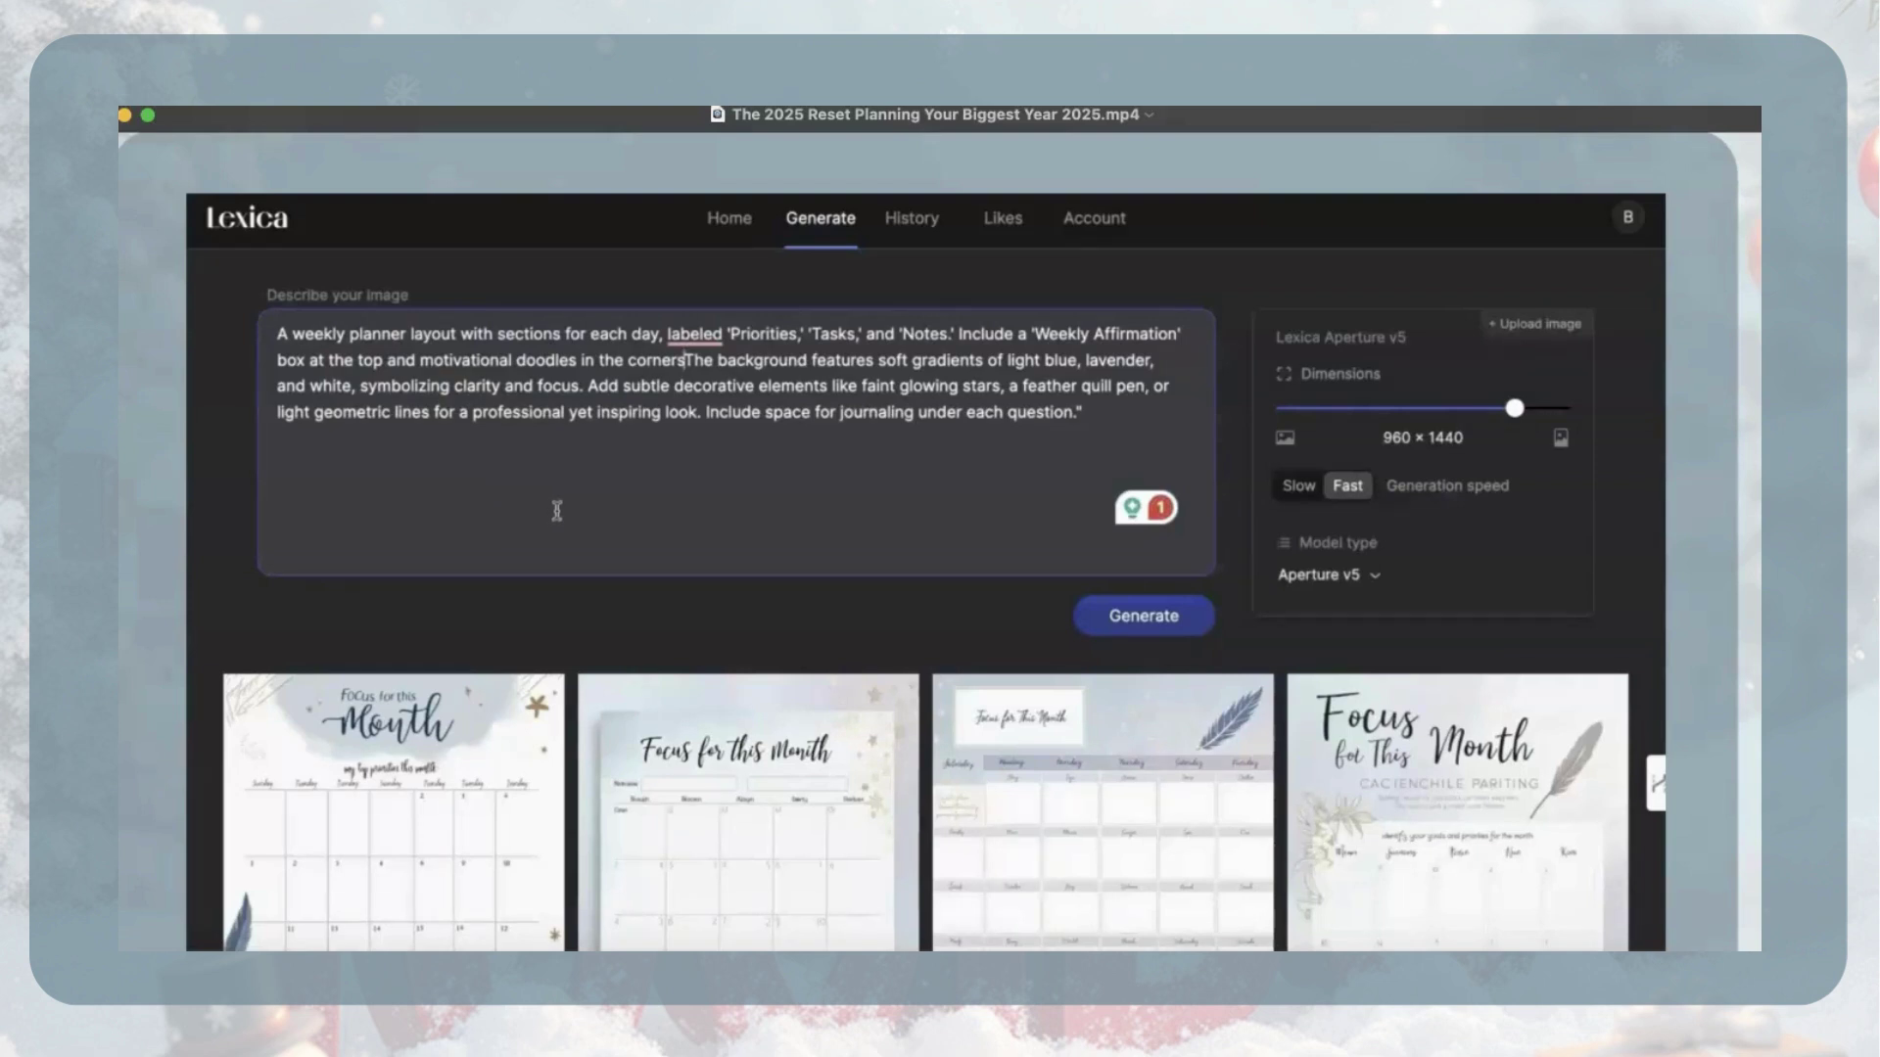
text(.)
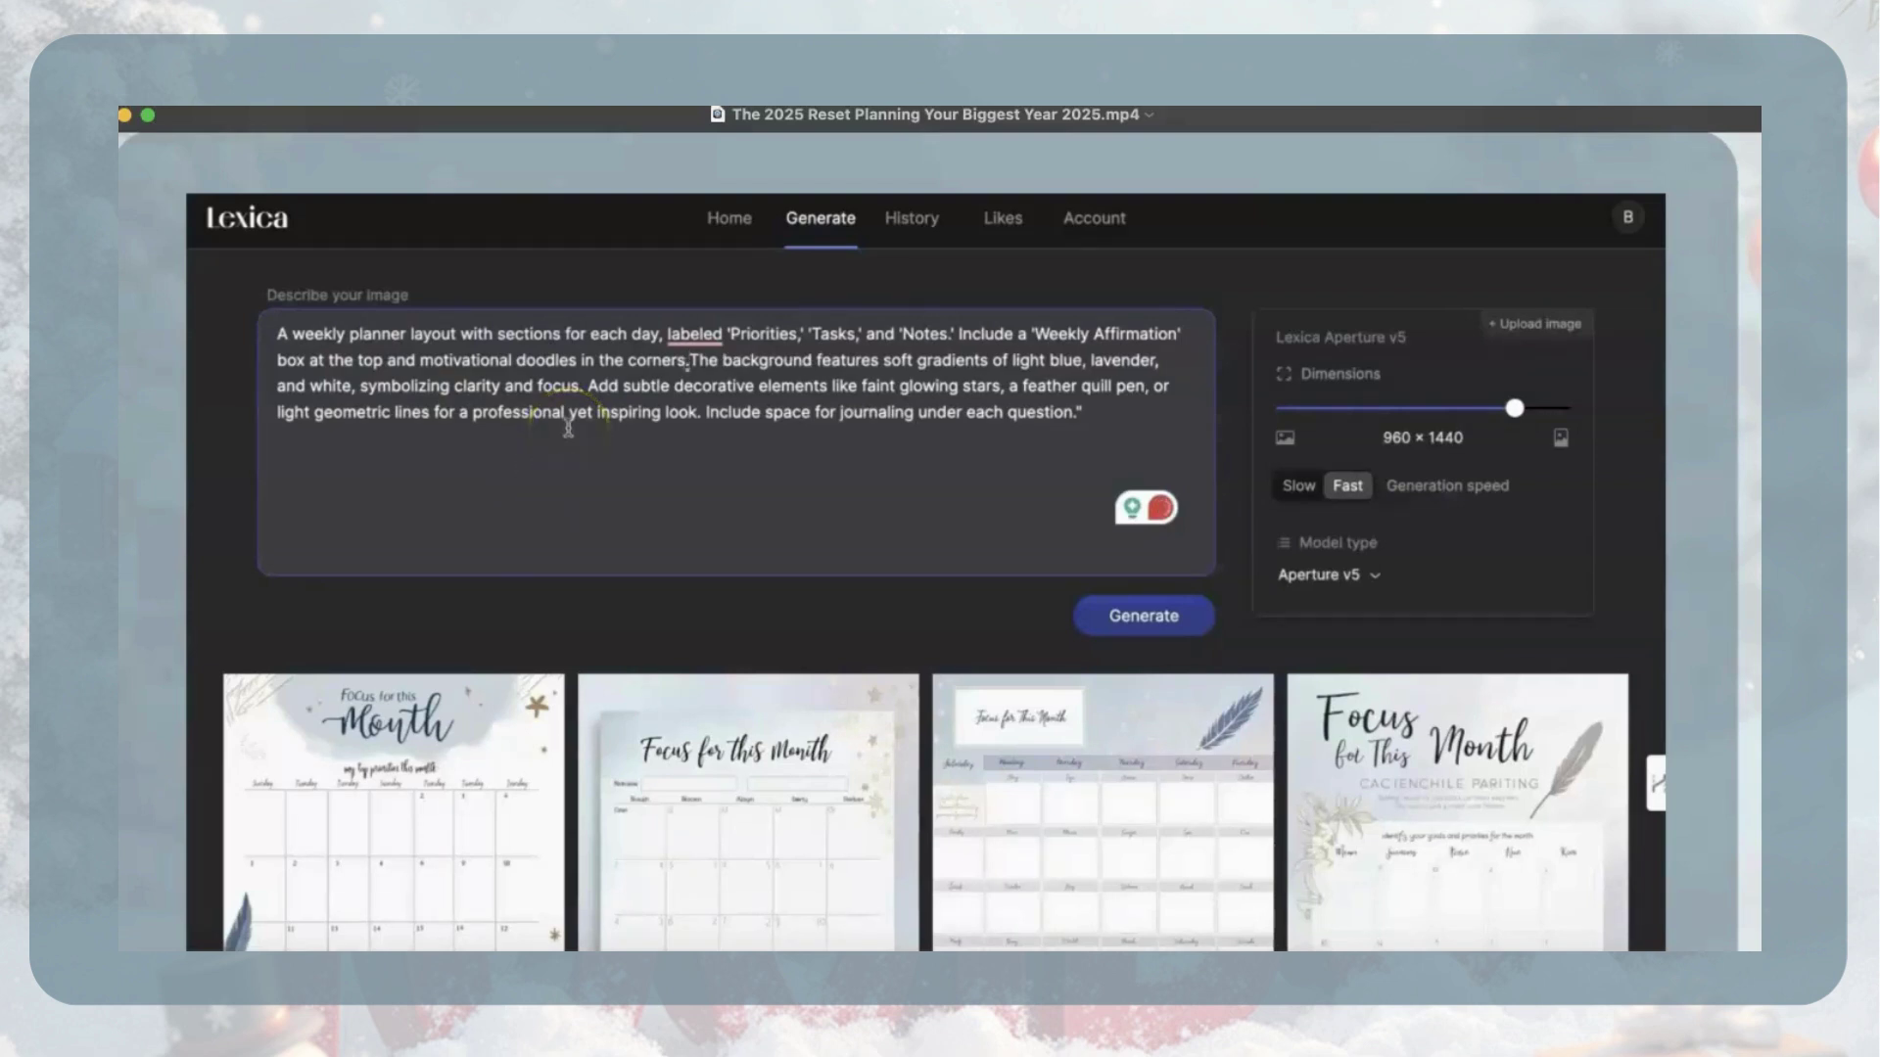
click(1128, 629)
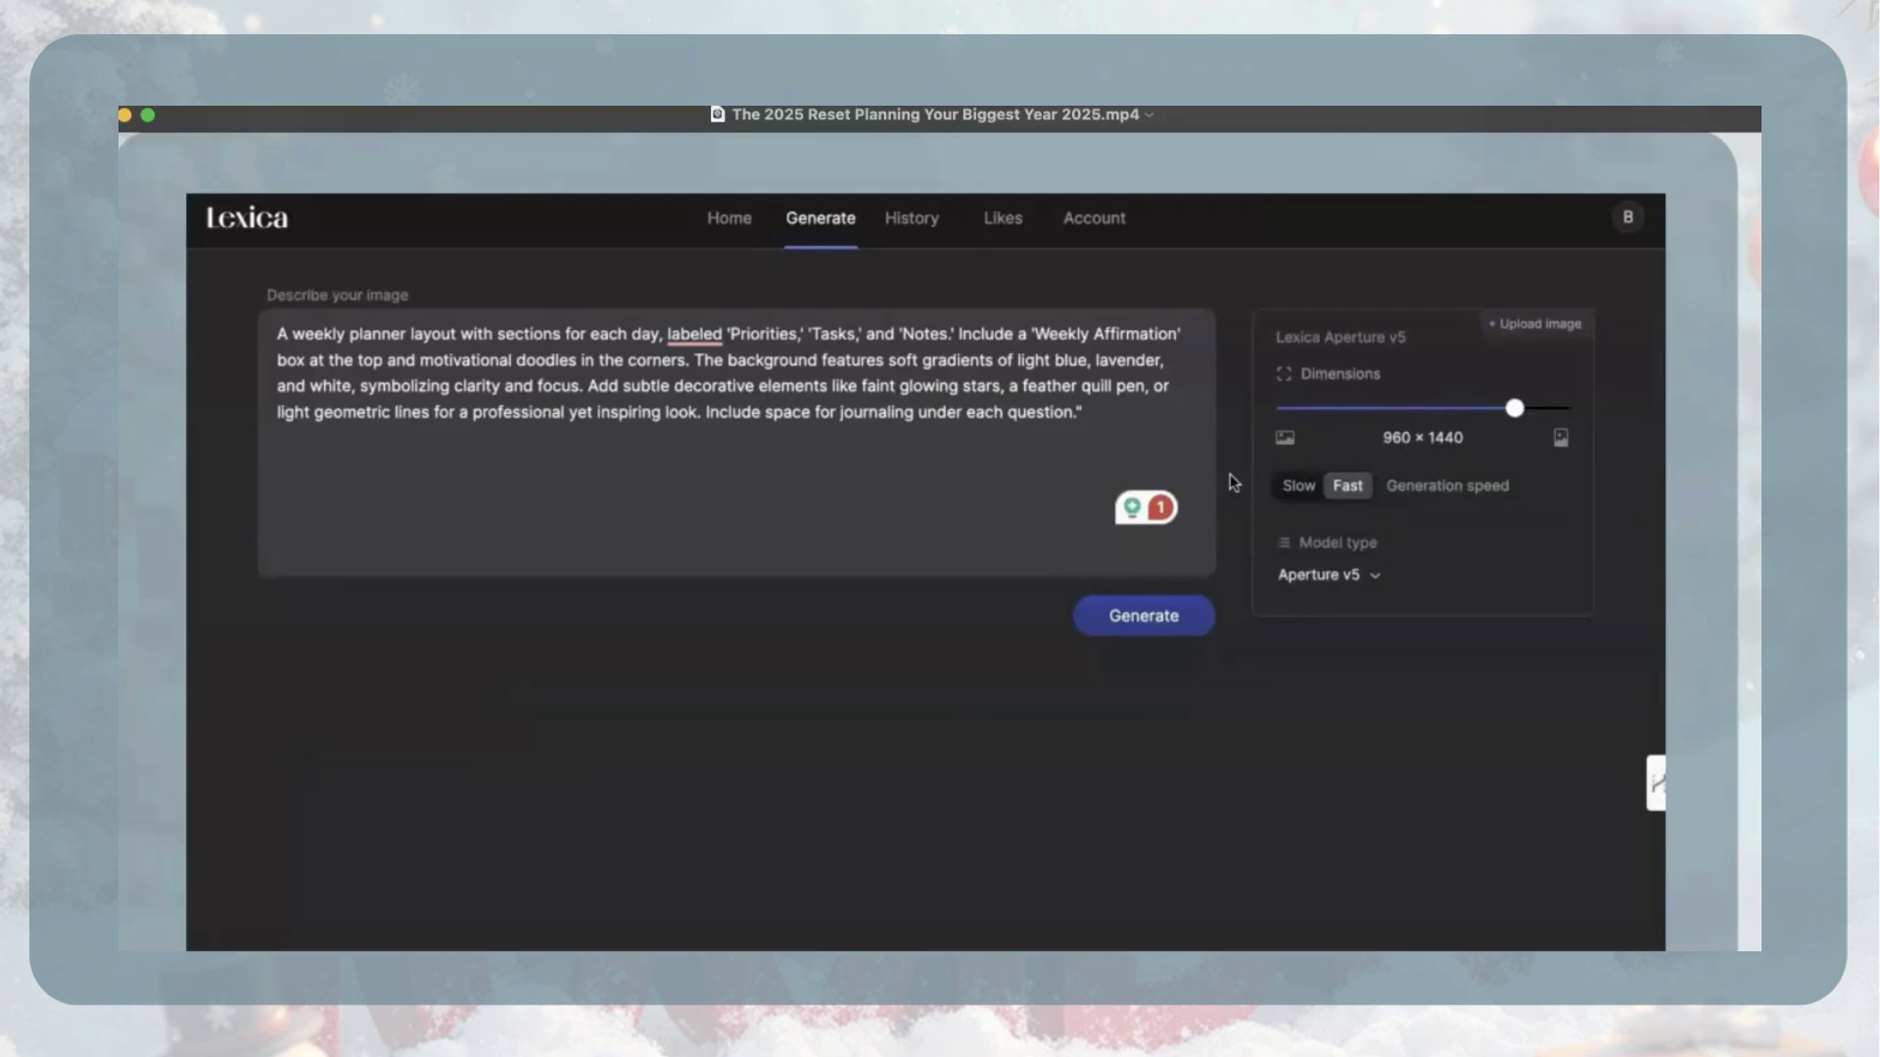
scroll(1234, 495, down, 3)
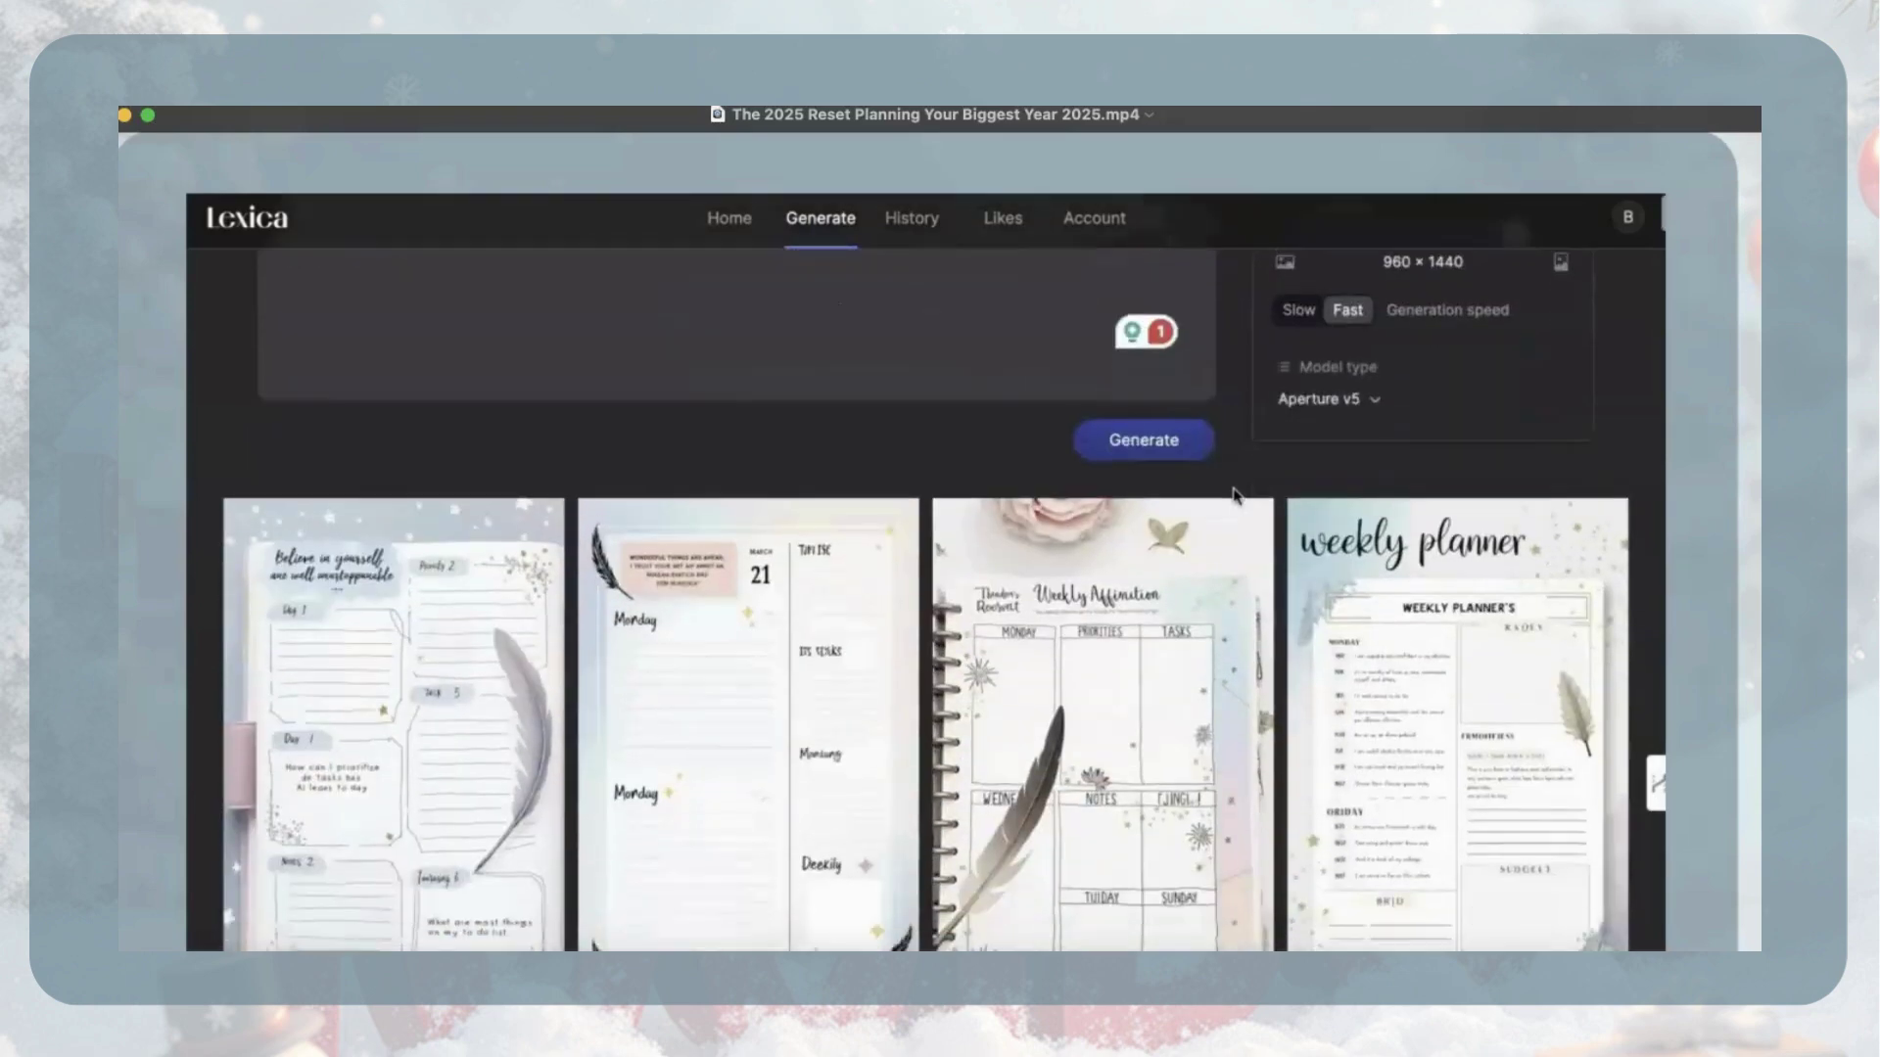
scroll(1220, 561, down, 2)
scroll(1220, 561, down, 1)
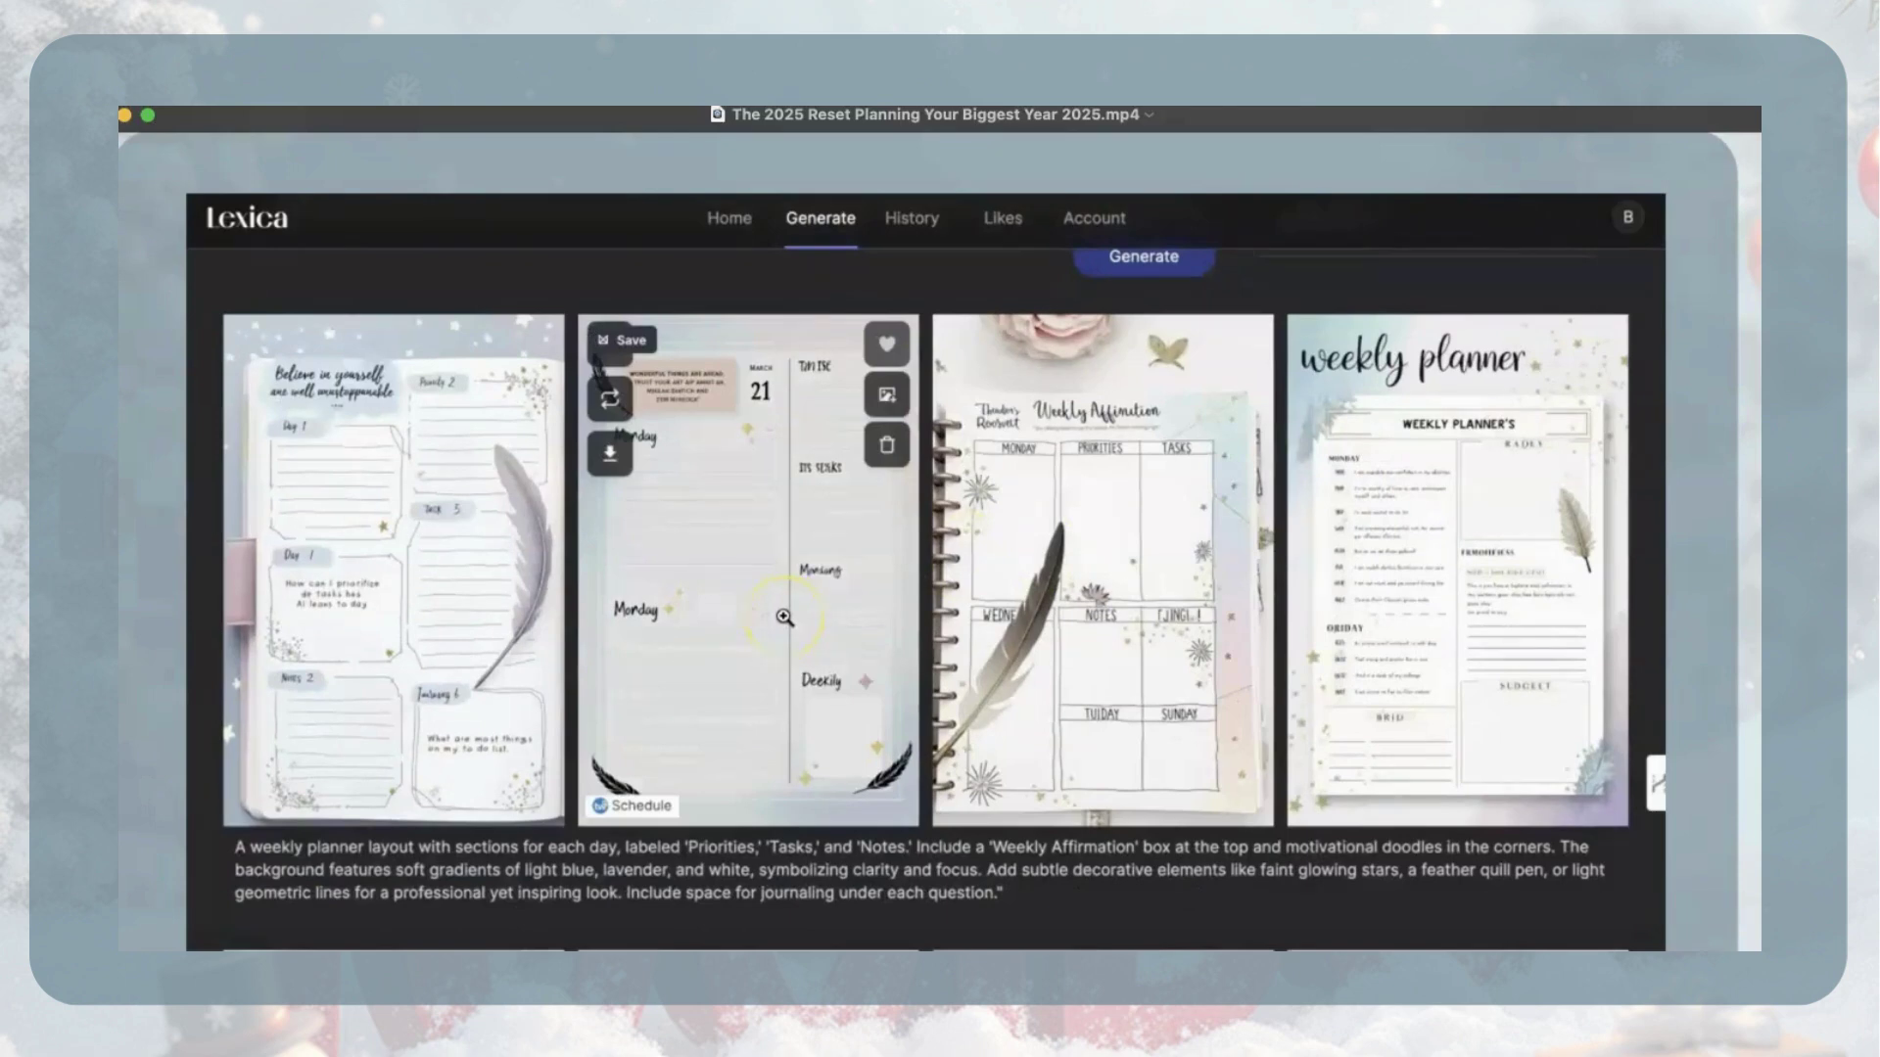
mouse_move(1101, 706)
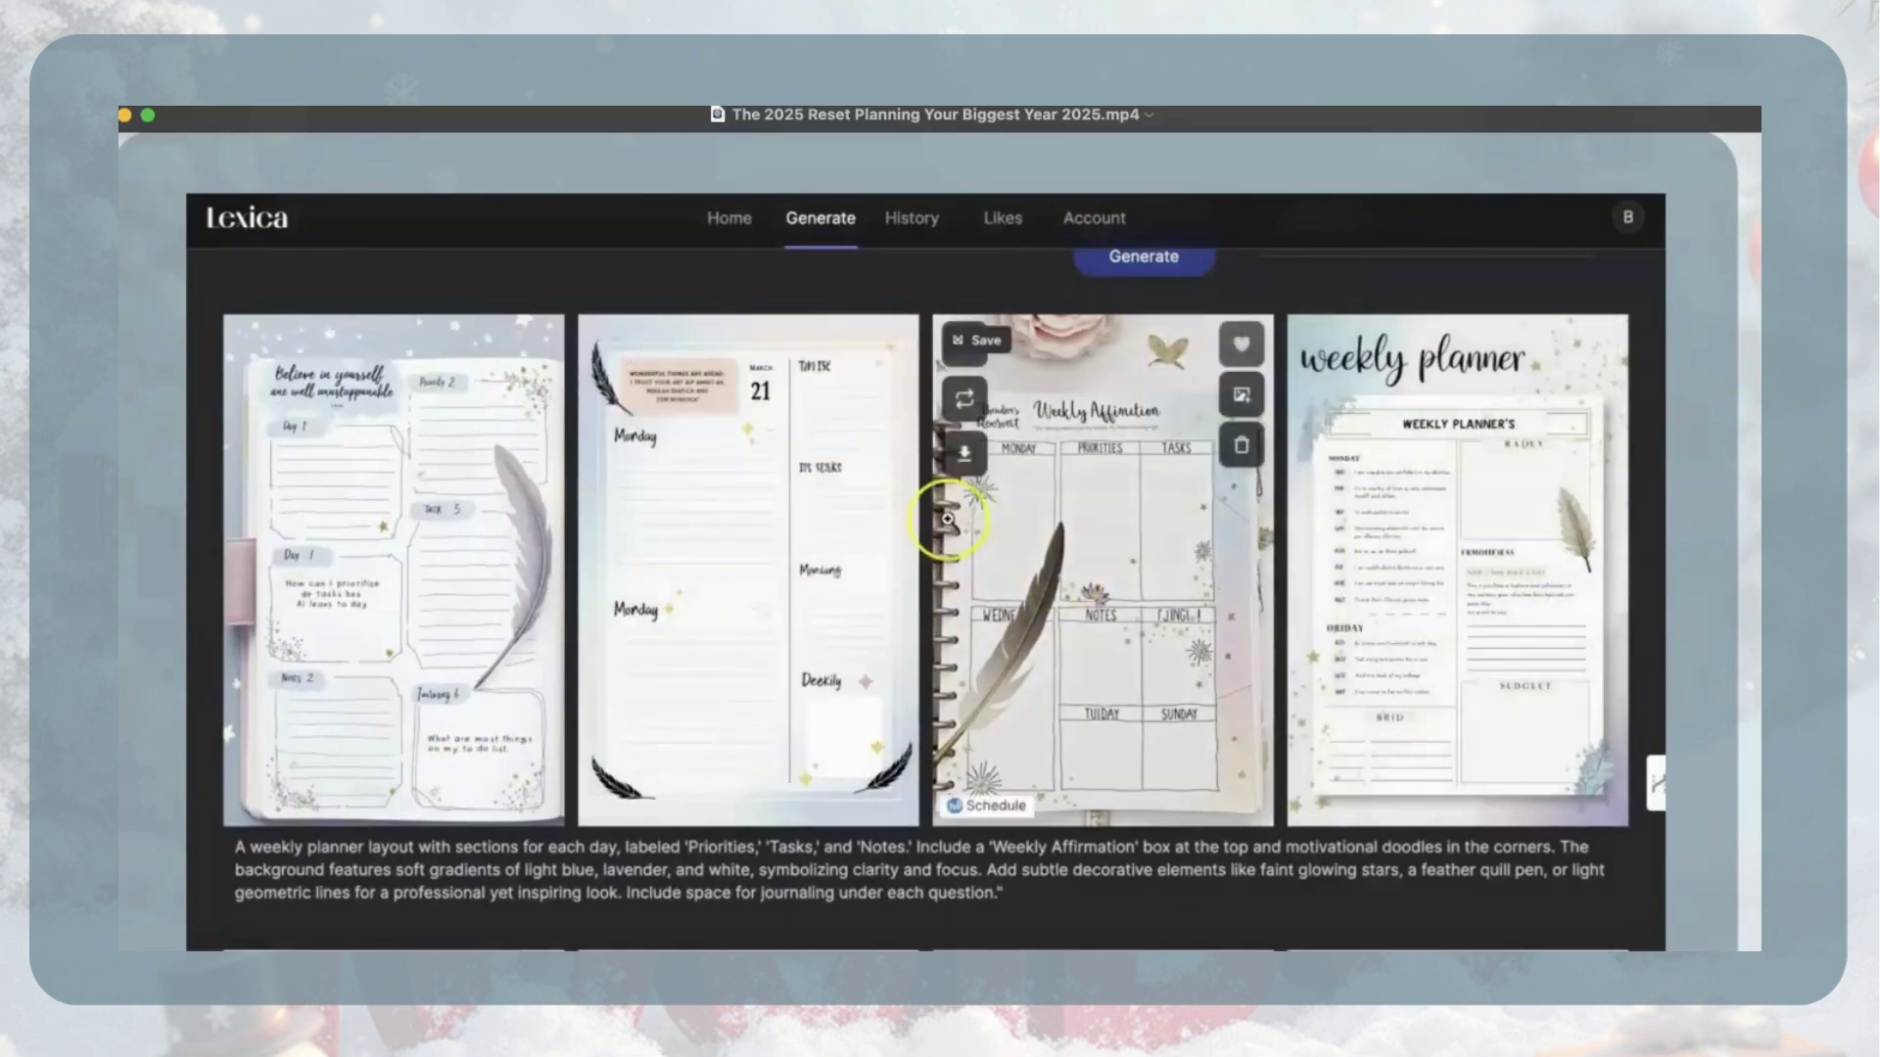
scroll(798, 579, up, 5)
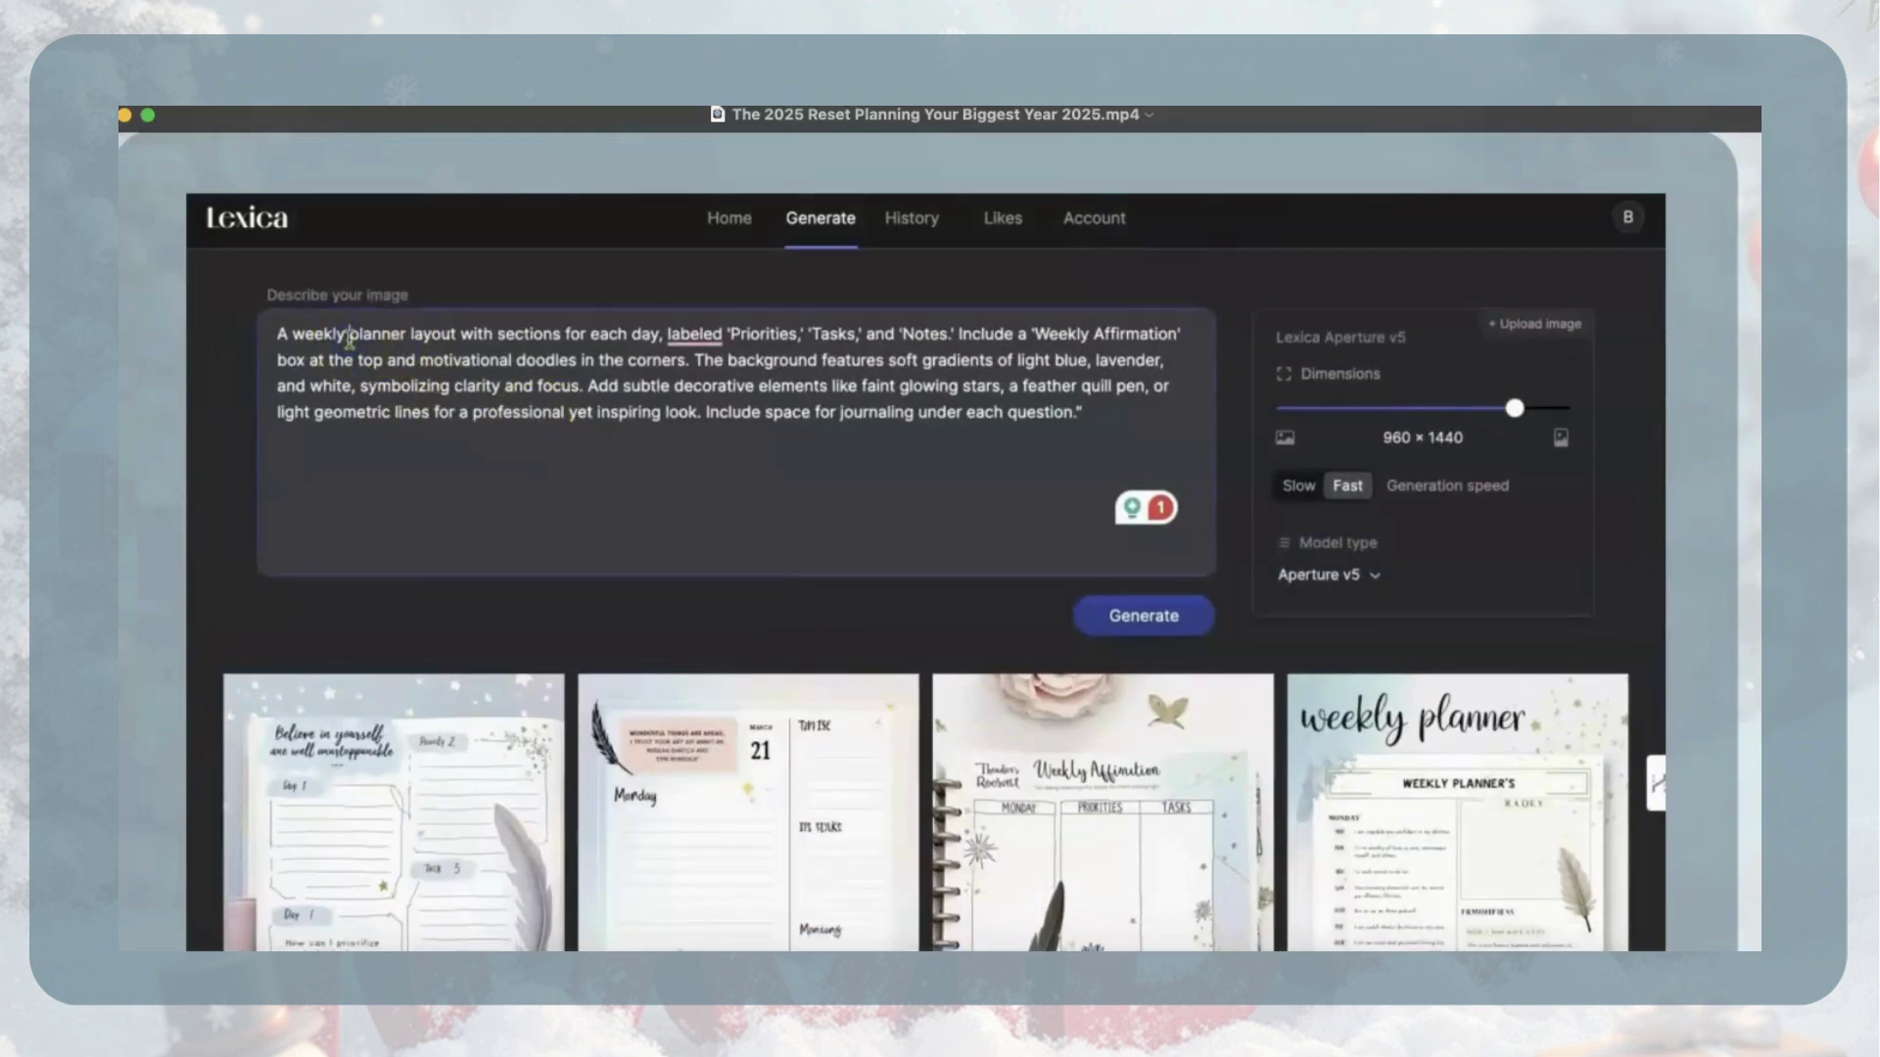
text(full p)
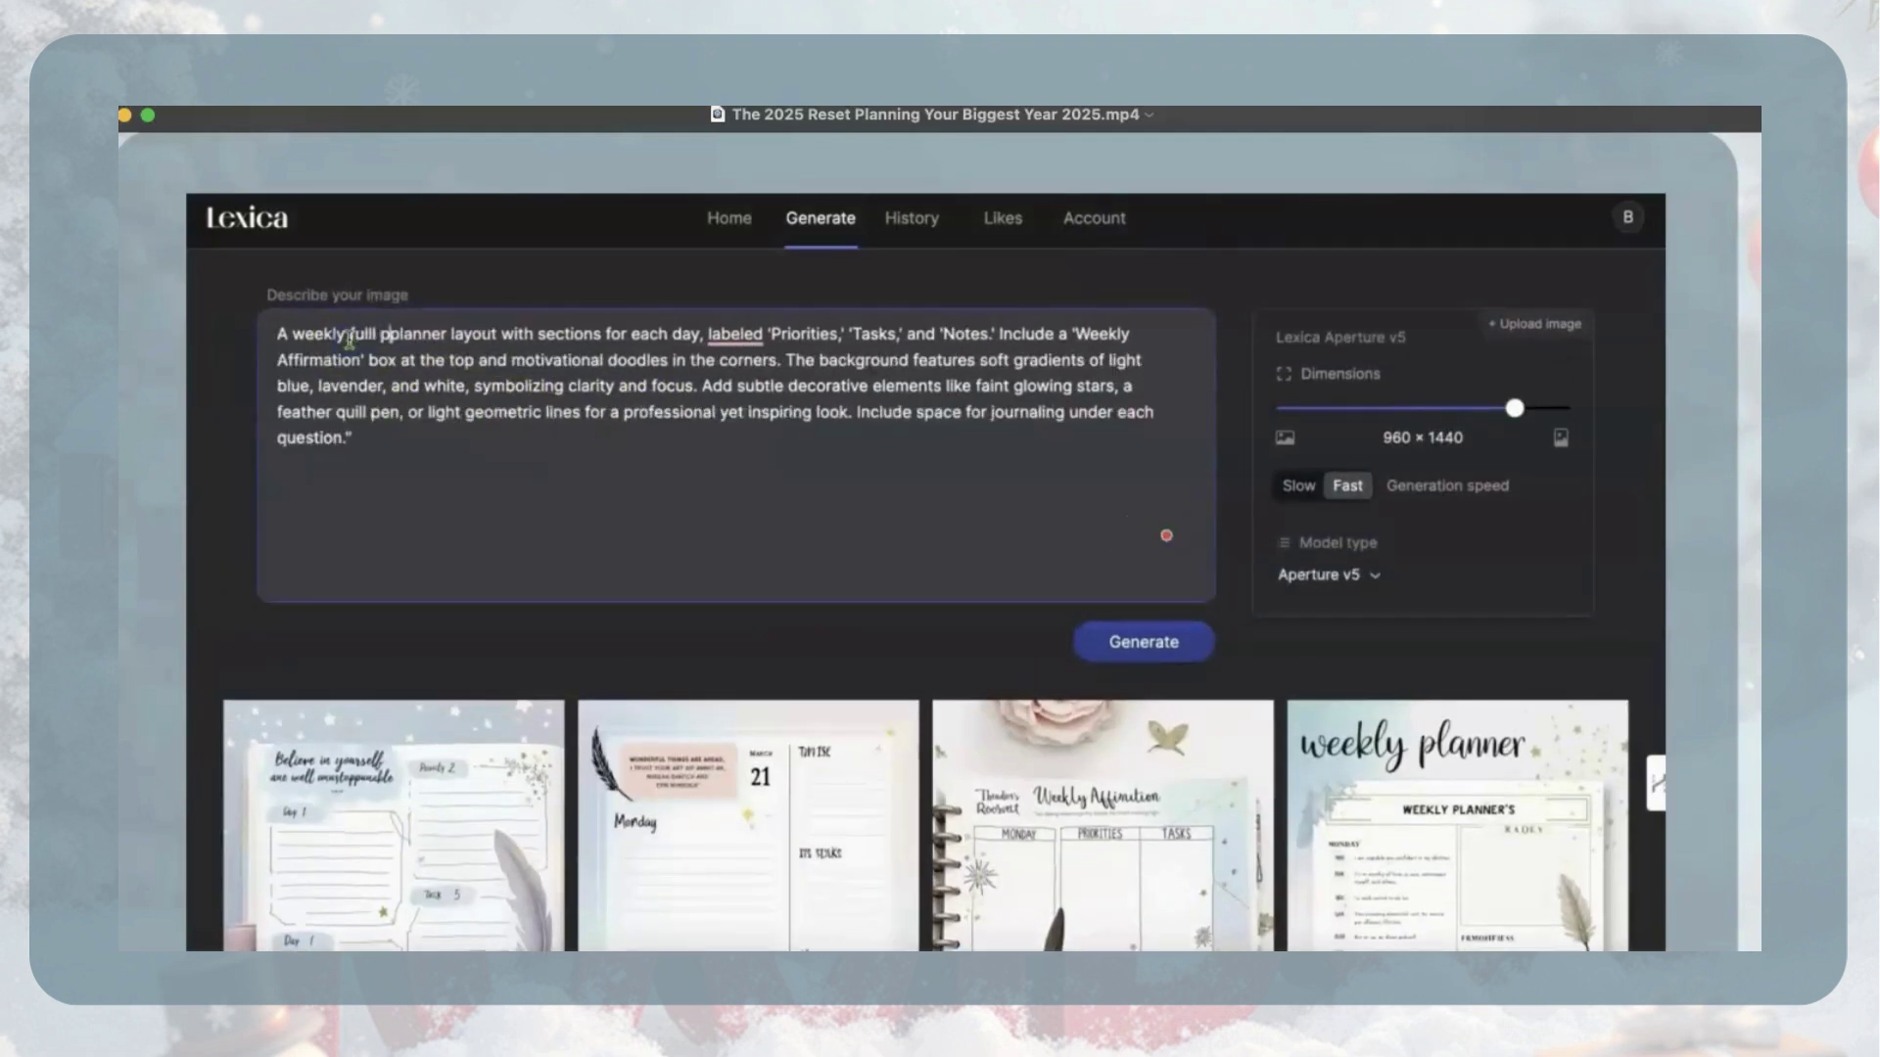
text(age)
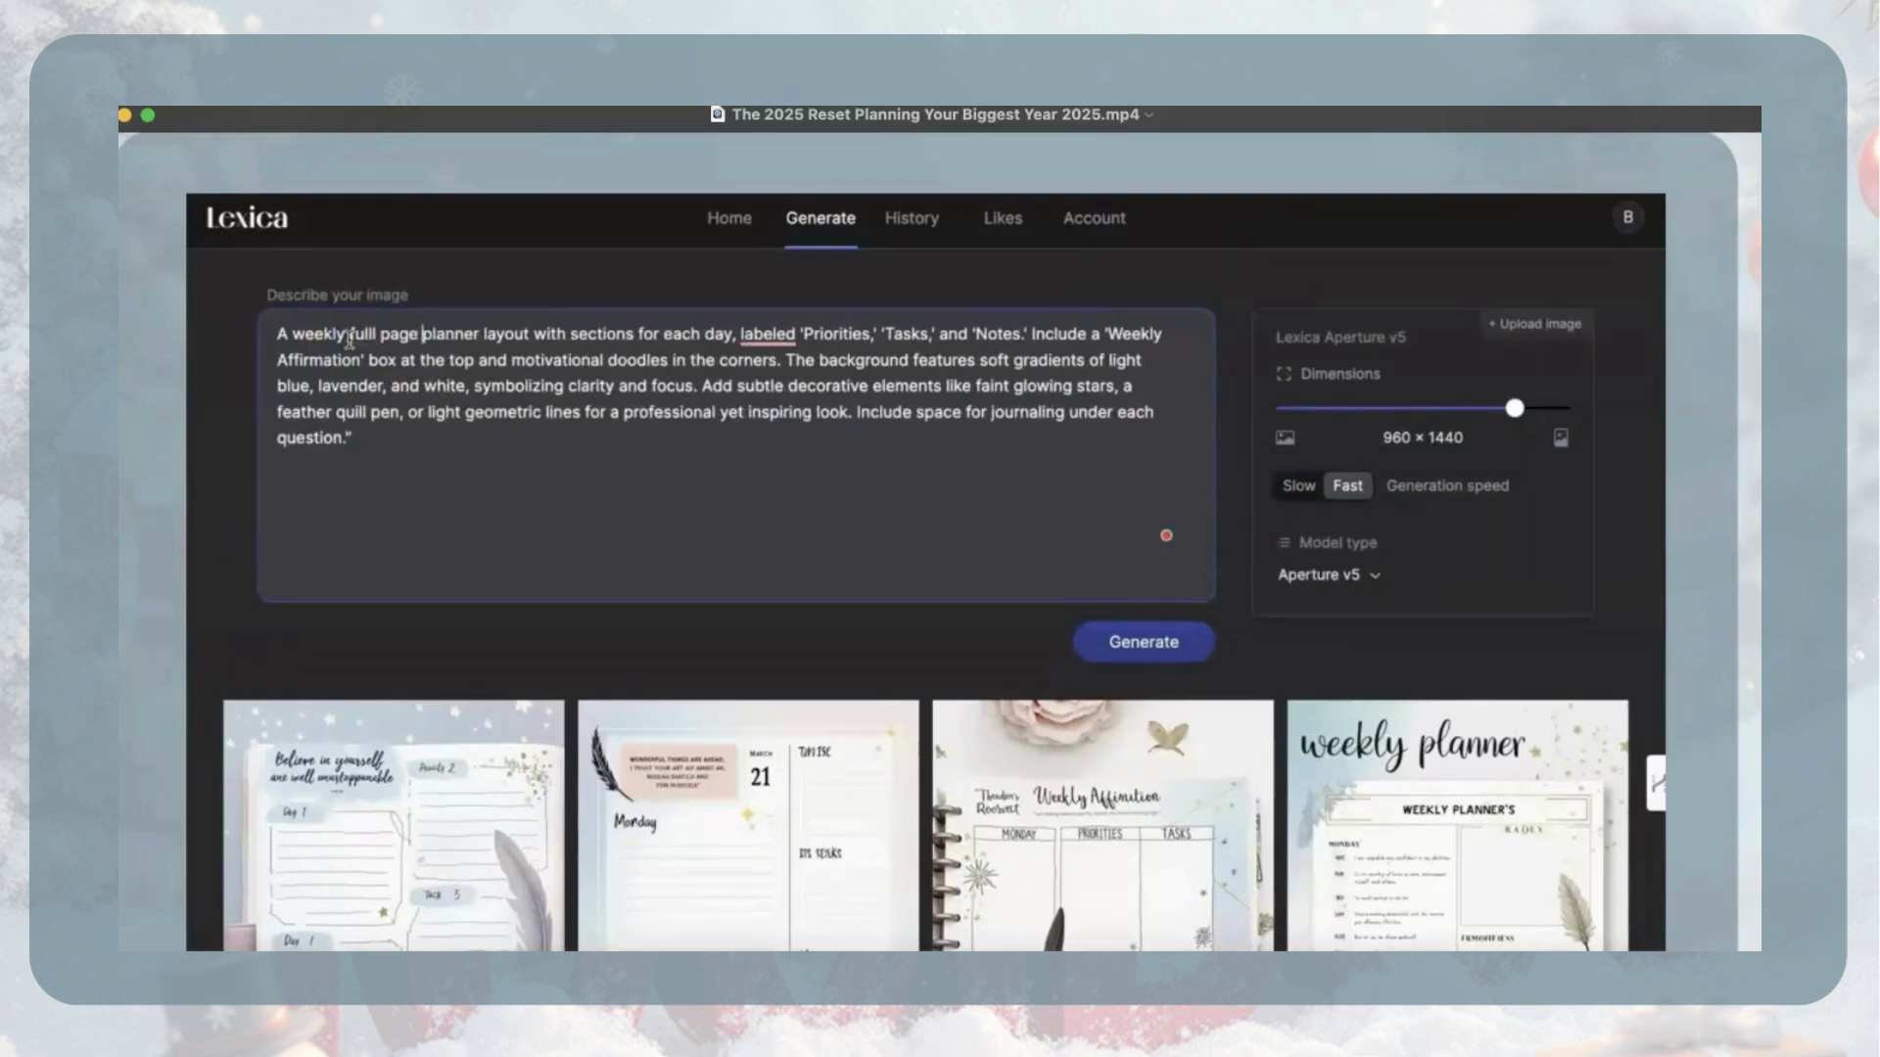
mouse_move(363, 335)
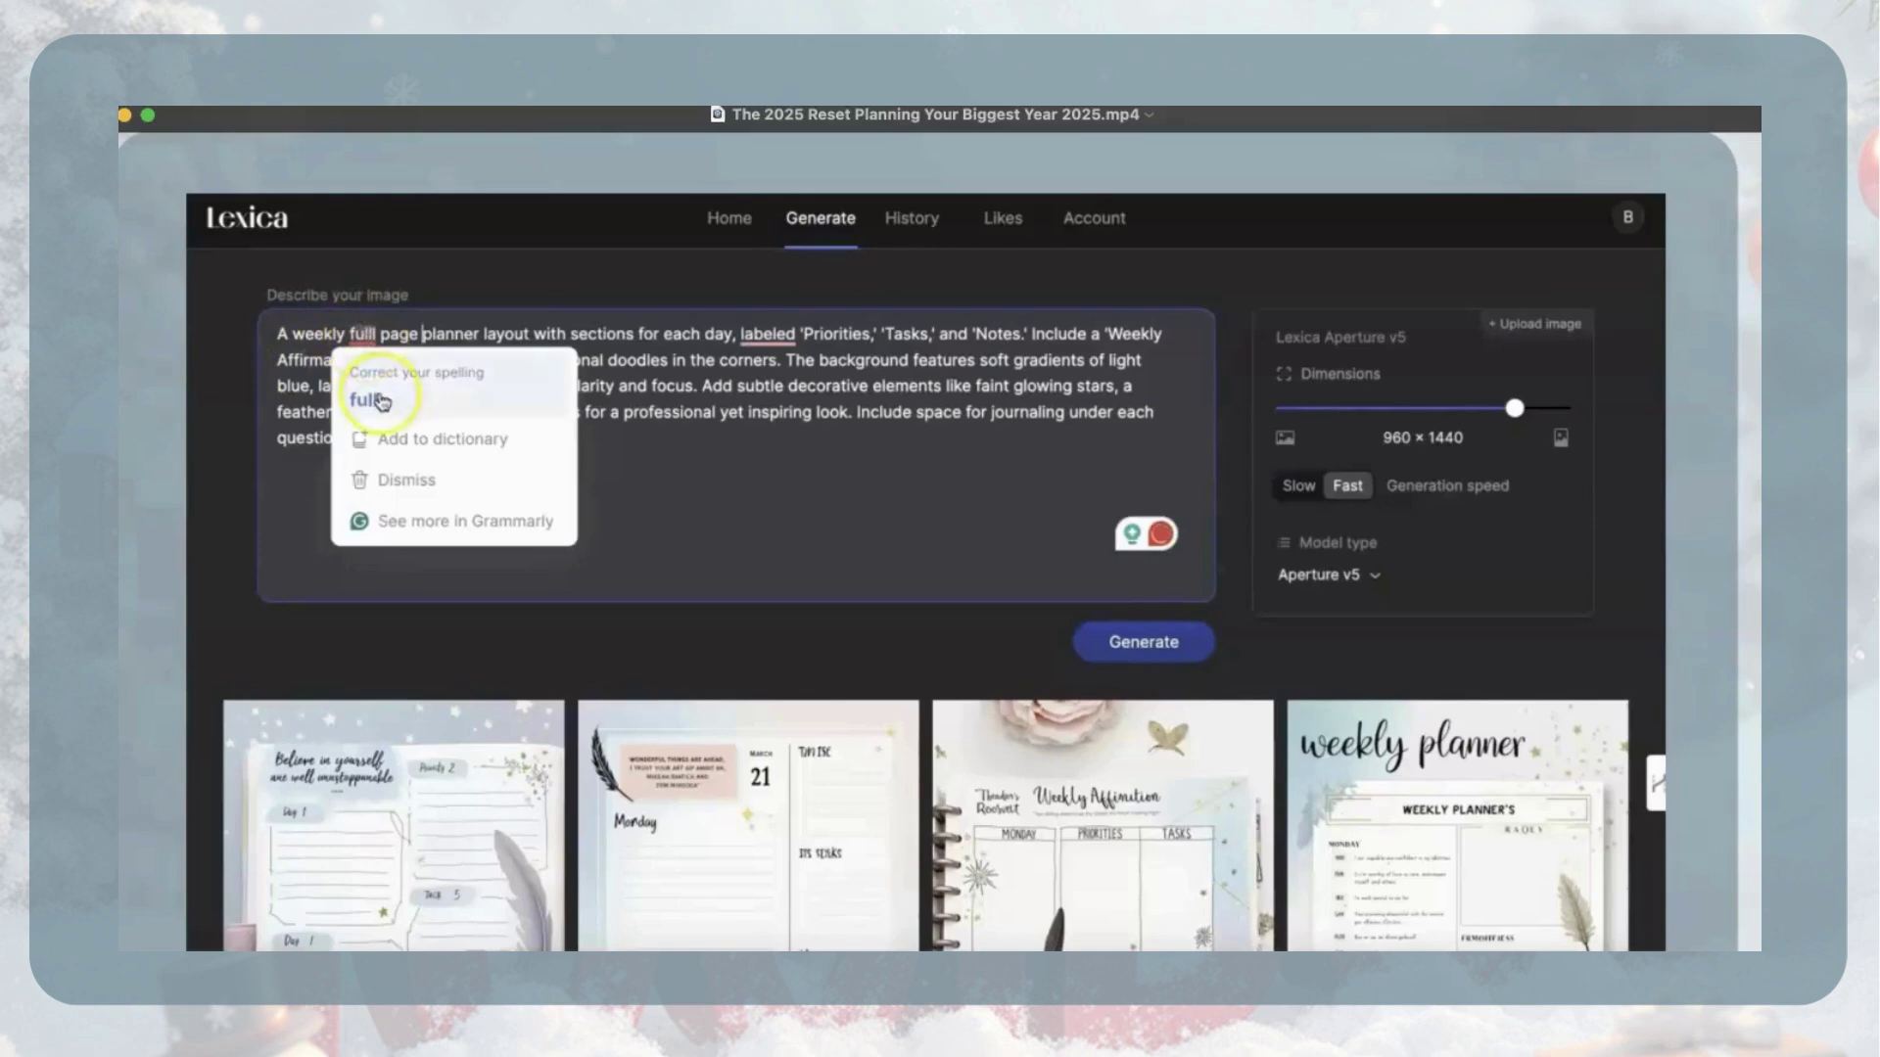
Fix the spelling of 'full' and regenerate the weekly full page planner images.
click(377, 390)
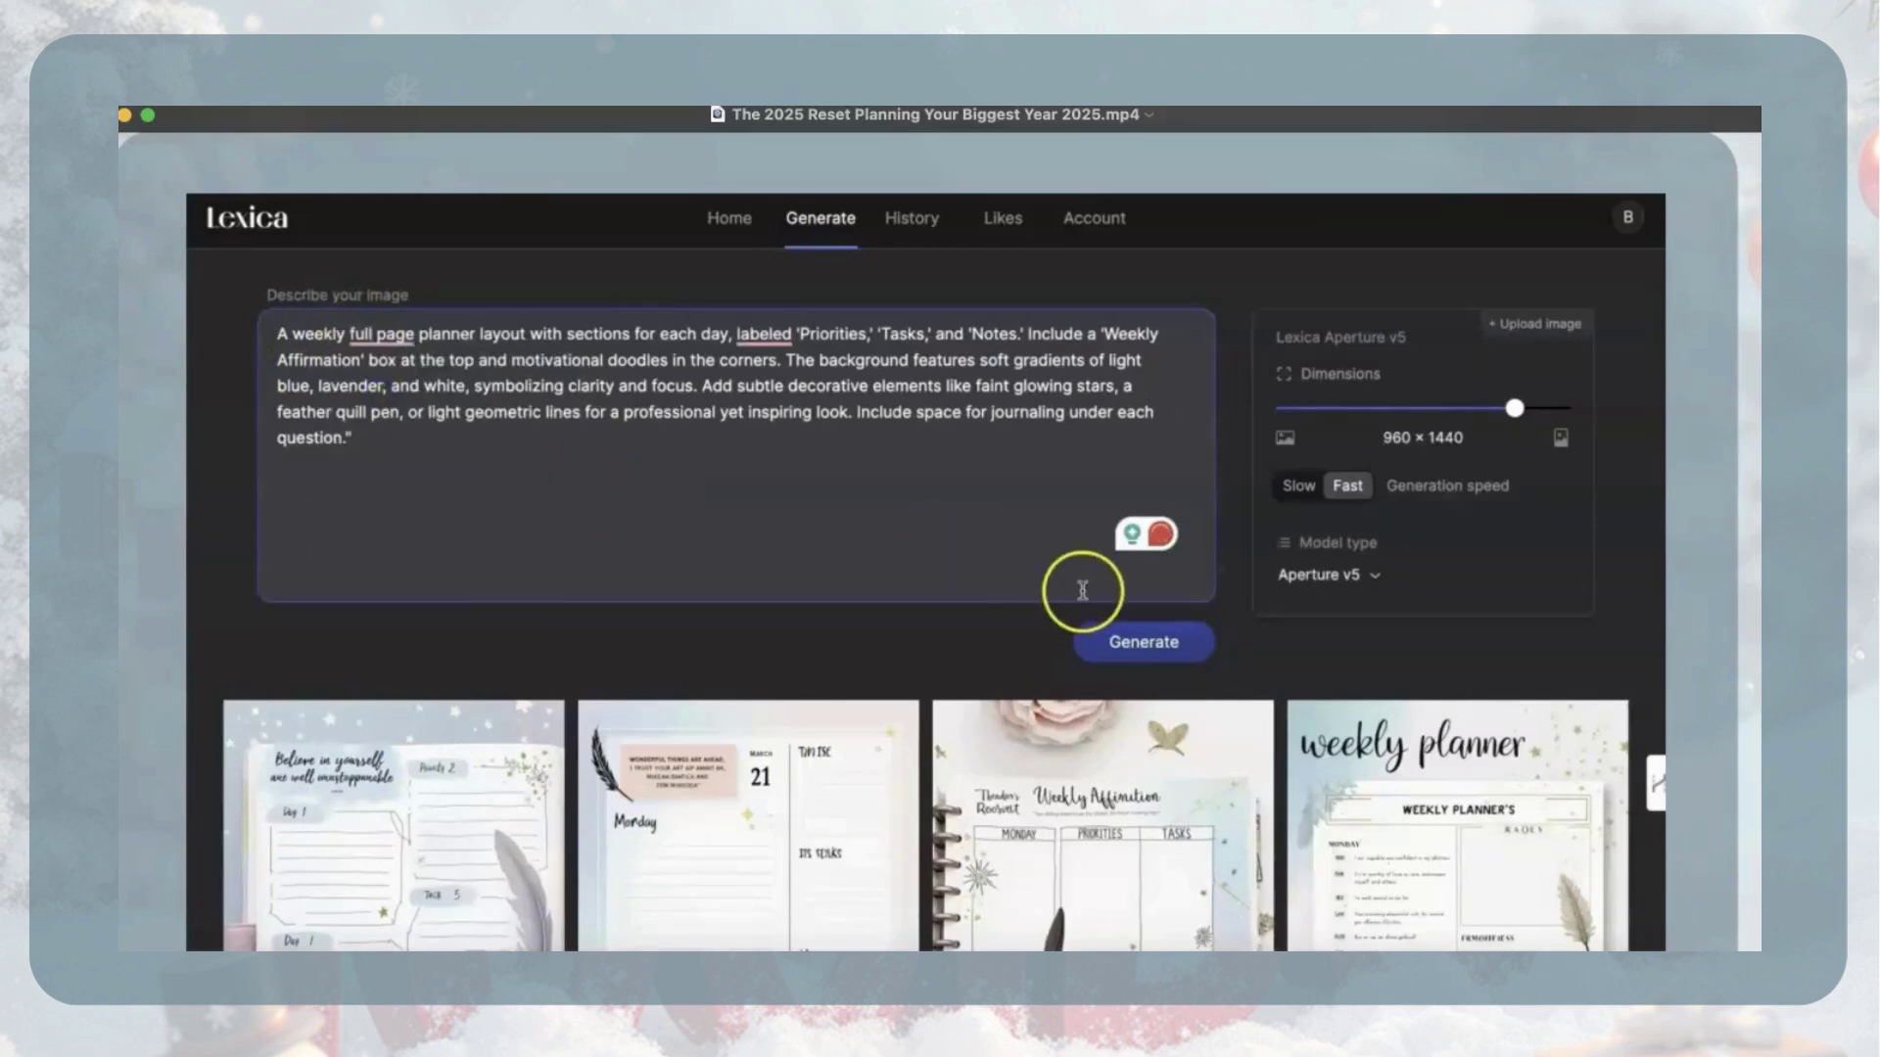
click(1134, 647)
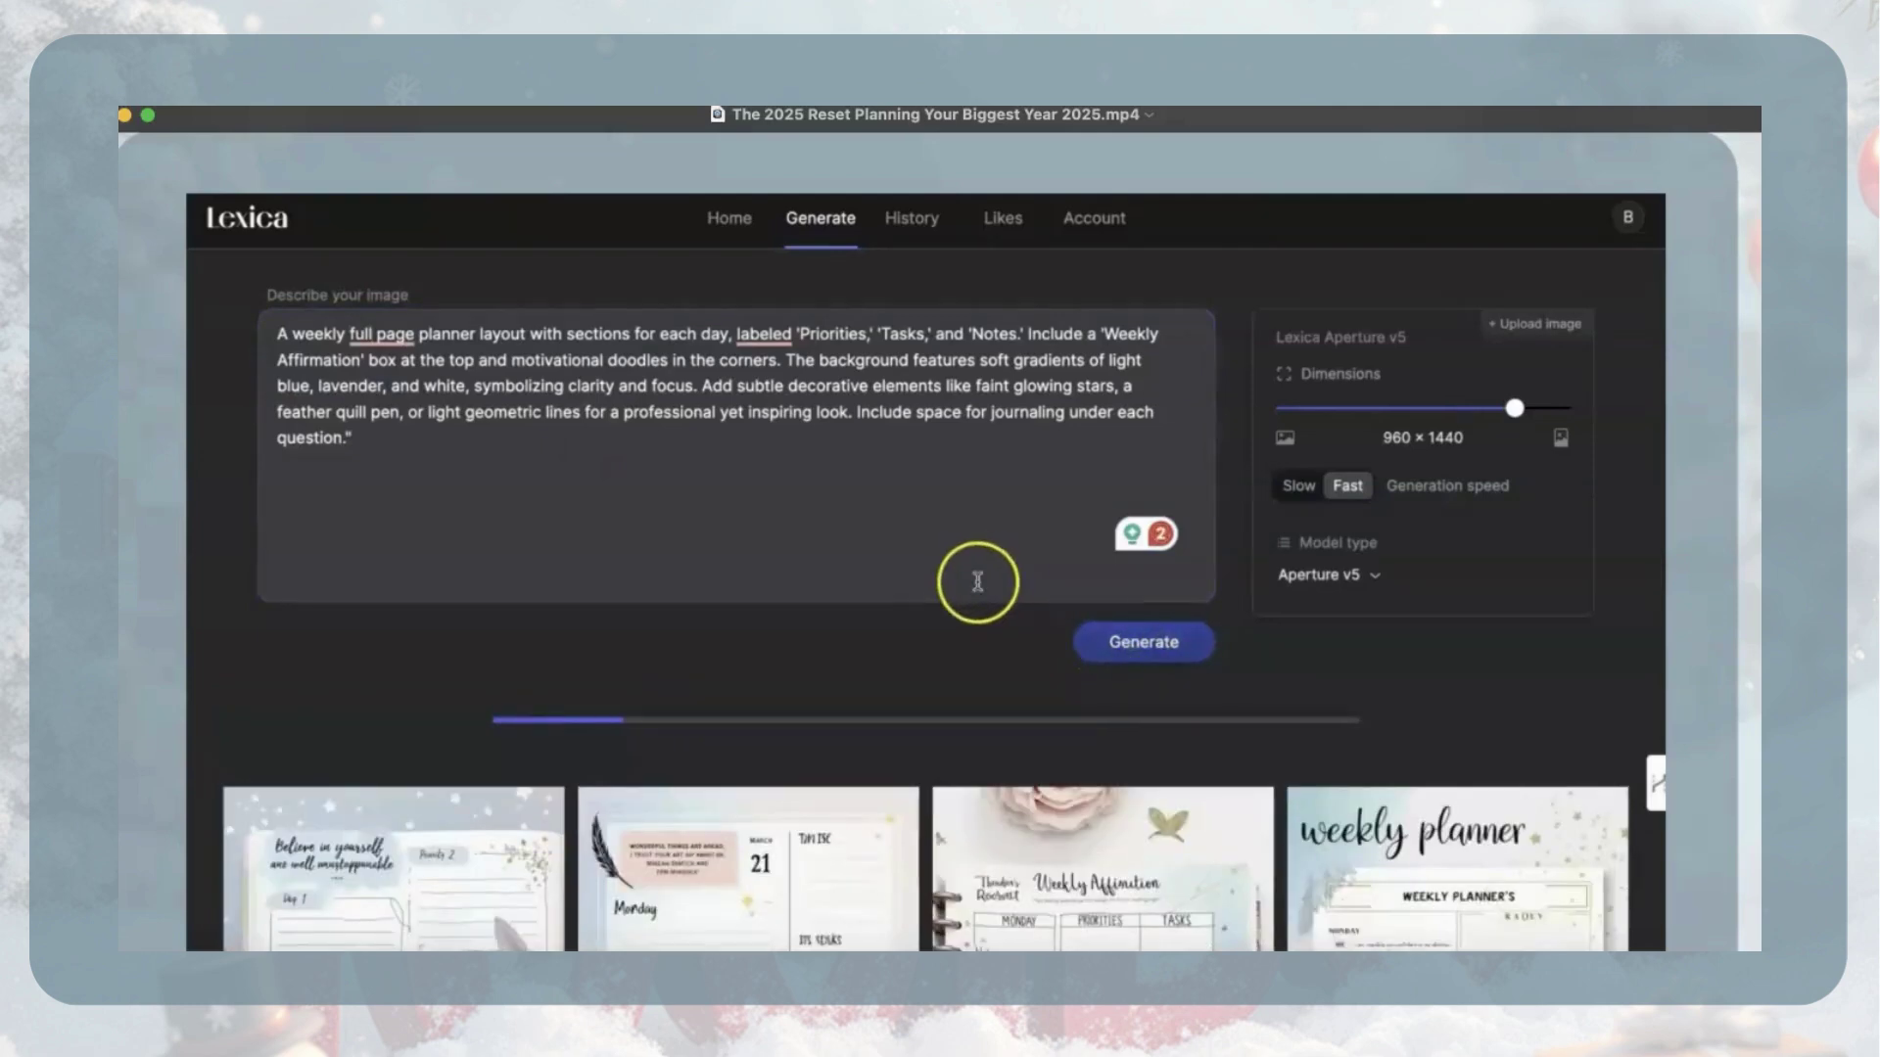
scroll(977, 581, down, 3)
scroll(973, 572, down, 1)
scroll(956, 621, down, 2)
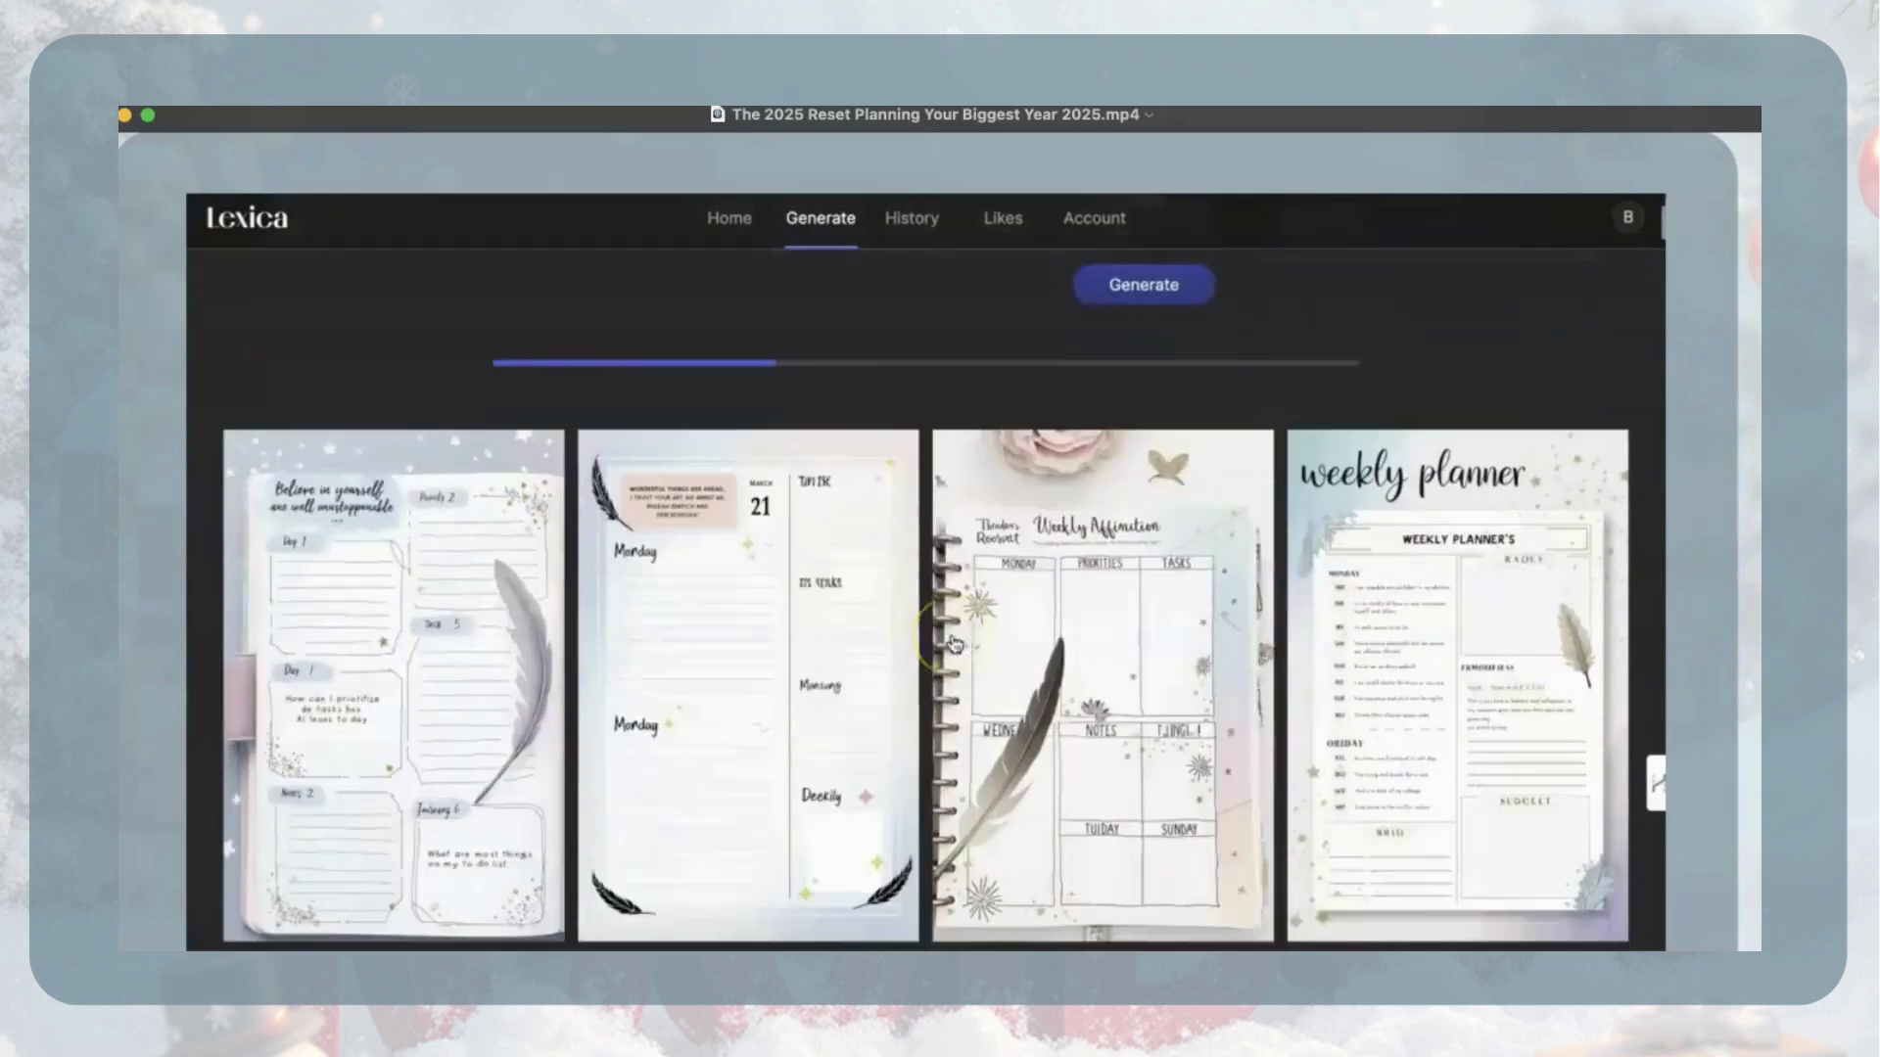
scroll(954, 643, down, 1)
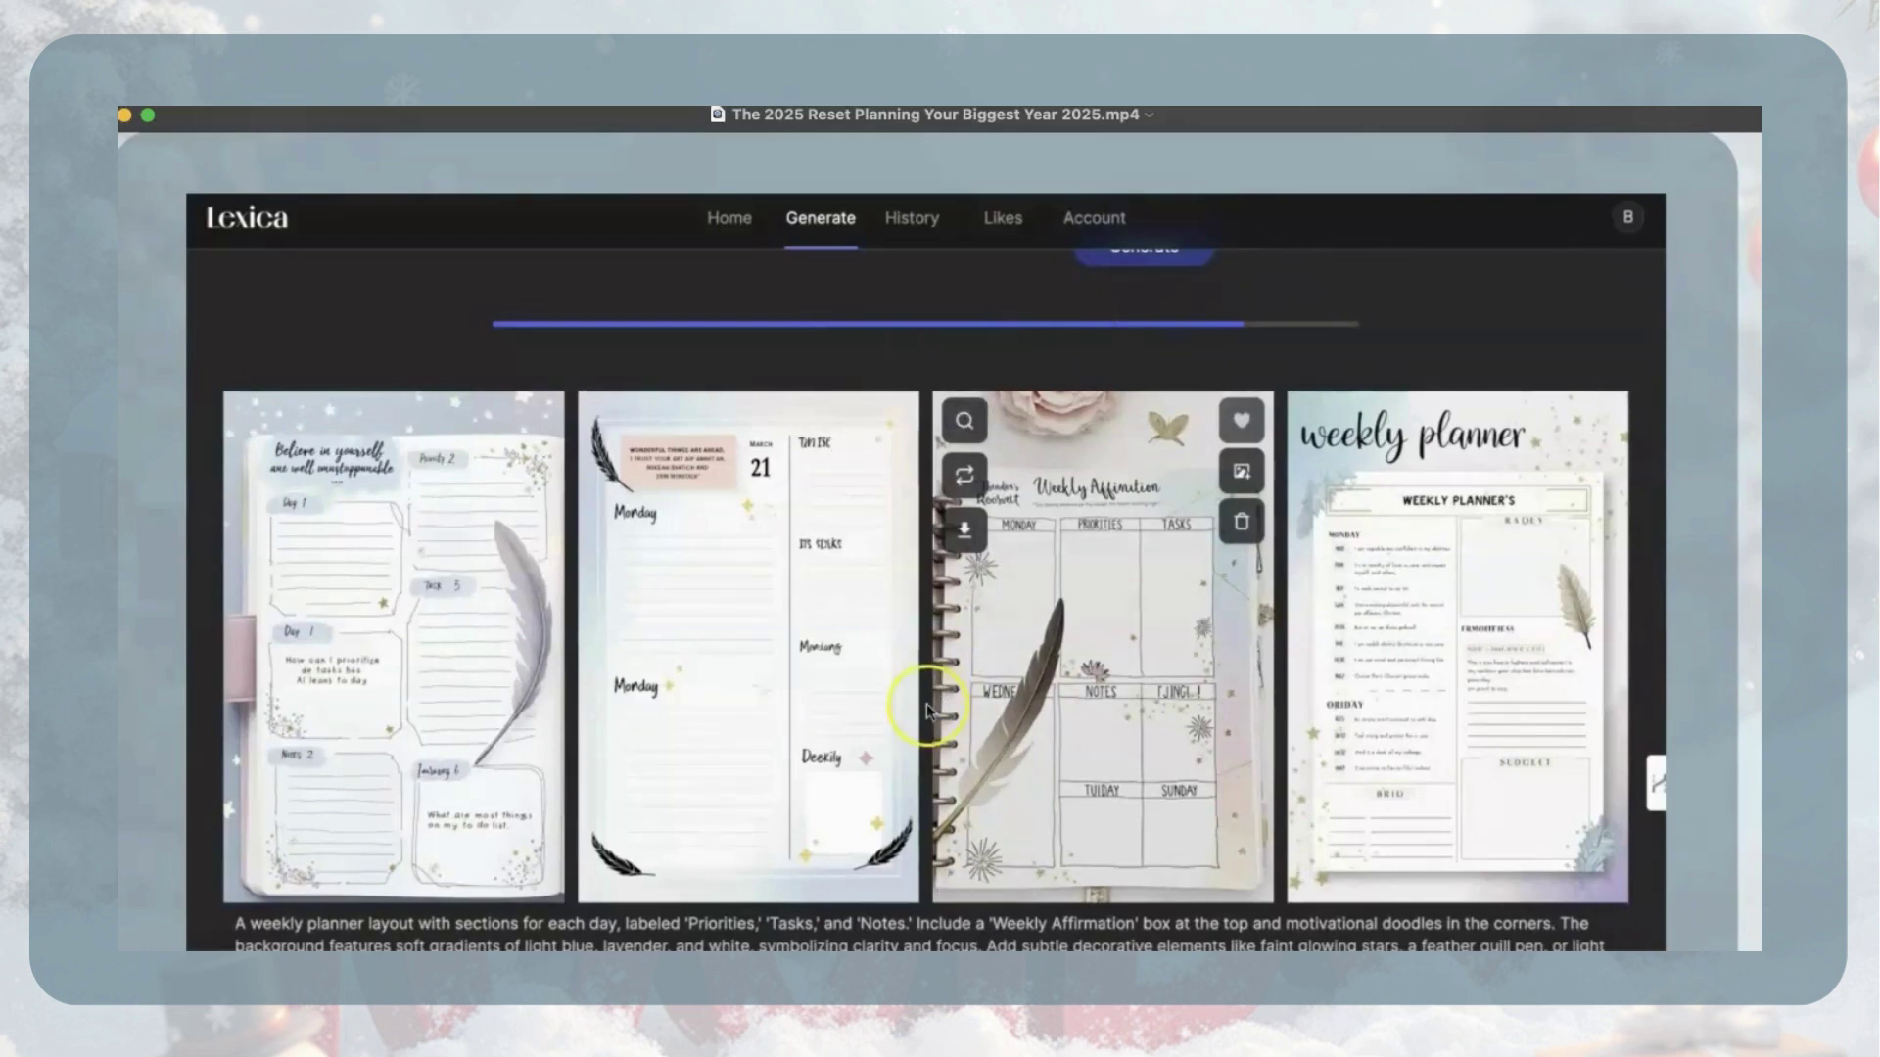
mouse_move(749, 646)
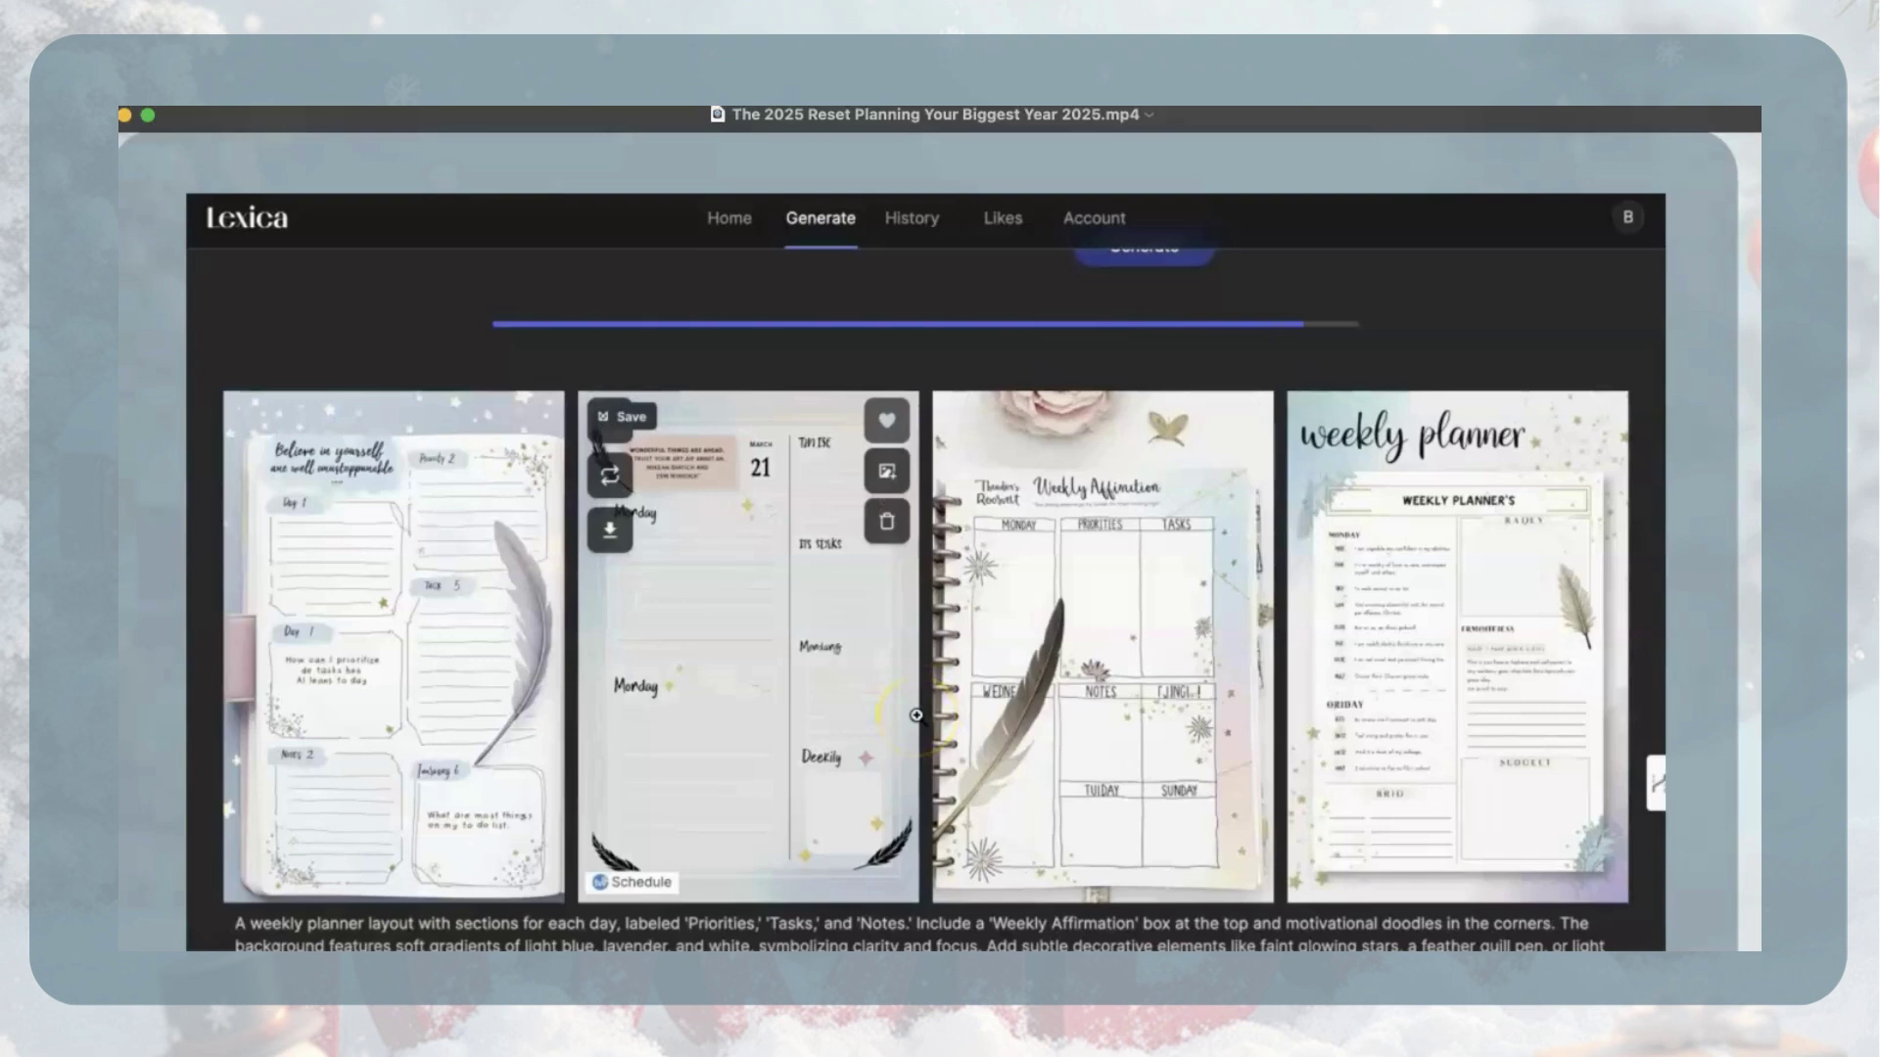
scroll(916, 715, up, 5)
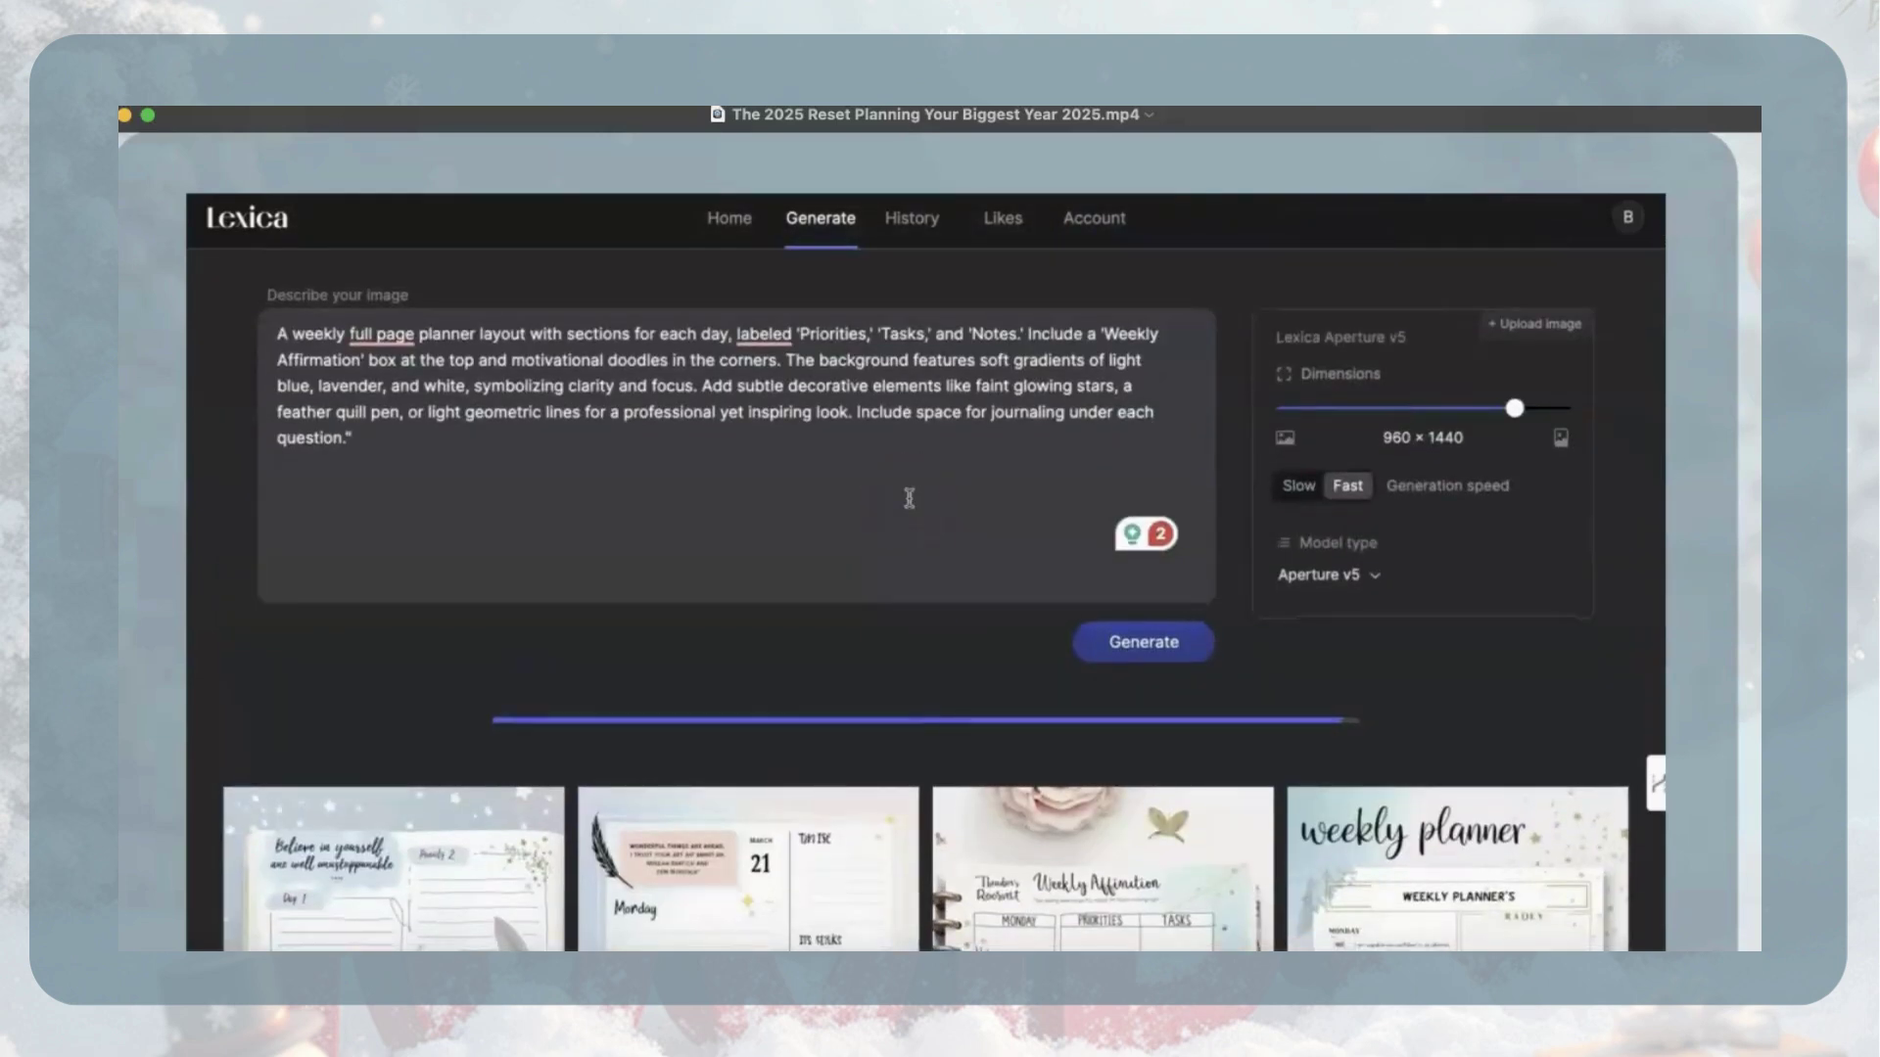
scroll(908, 499, down, 3)
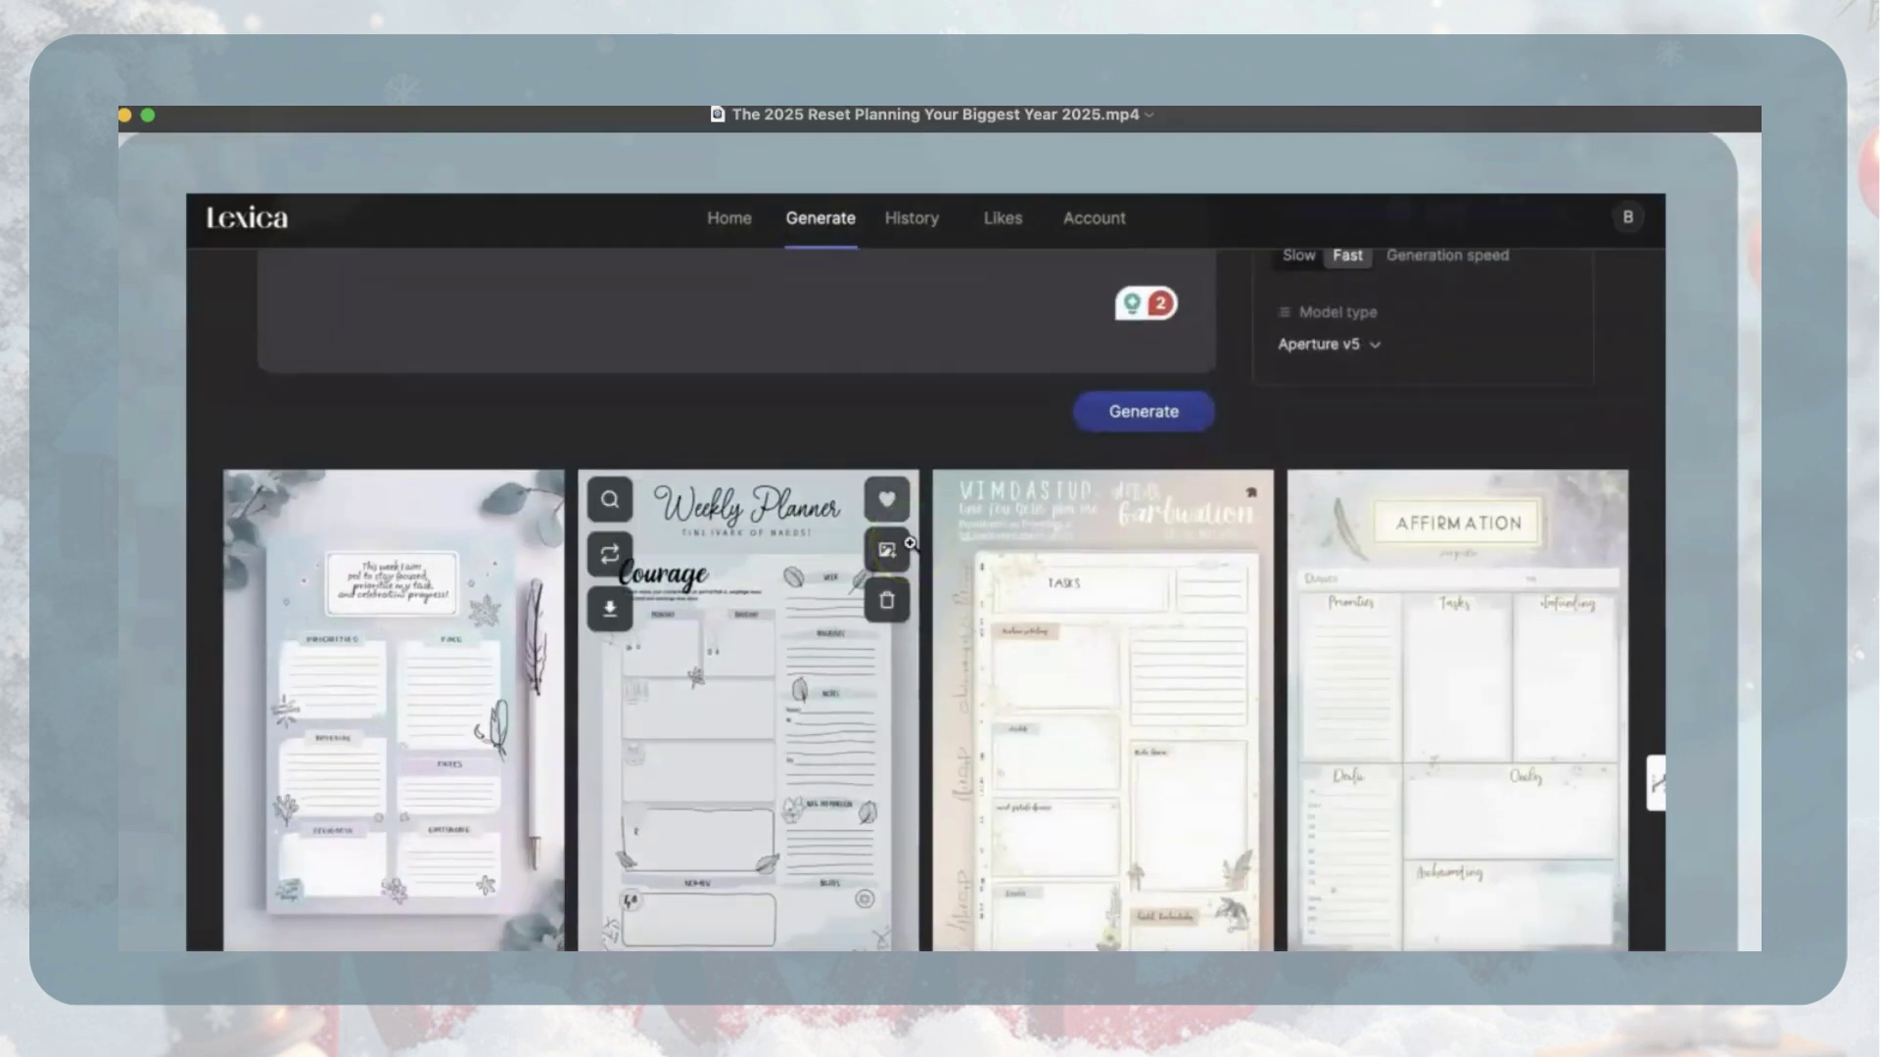
scroll(909, 543, down, 2)
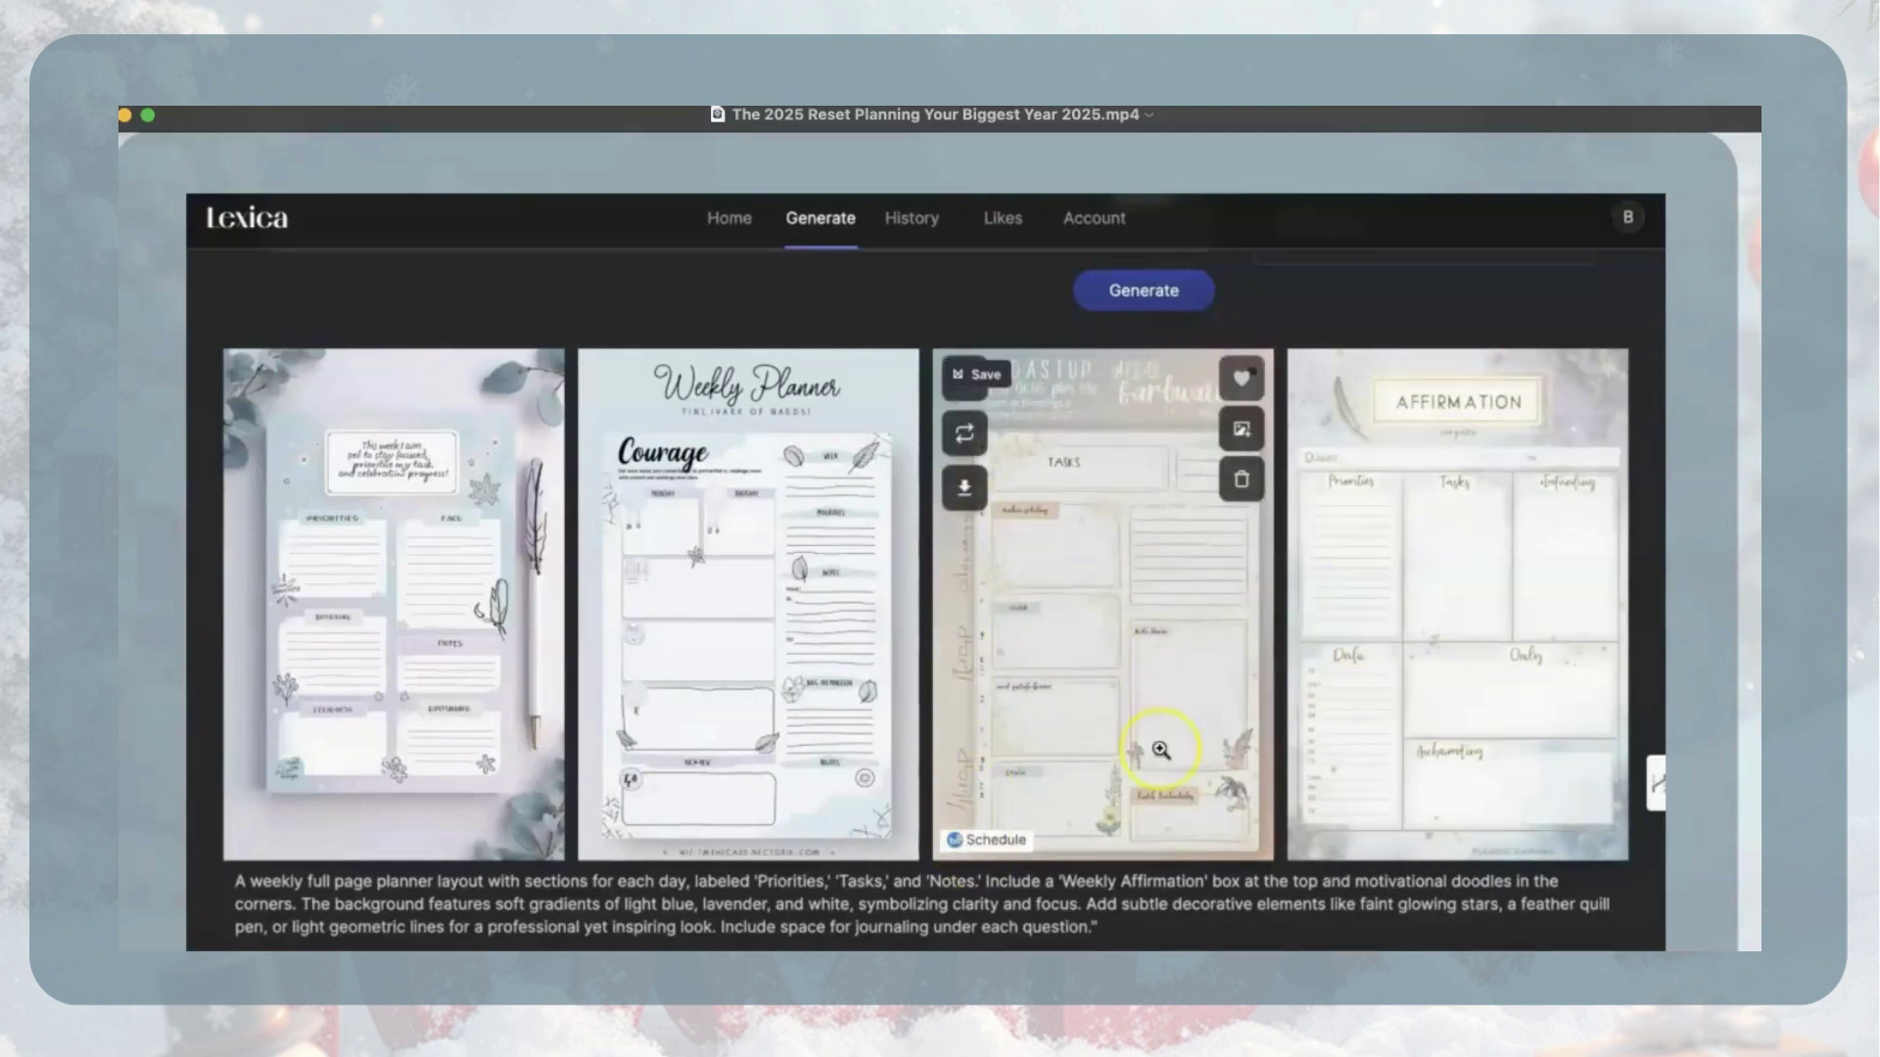
scroll(1163, 728, up, 3)
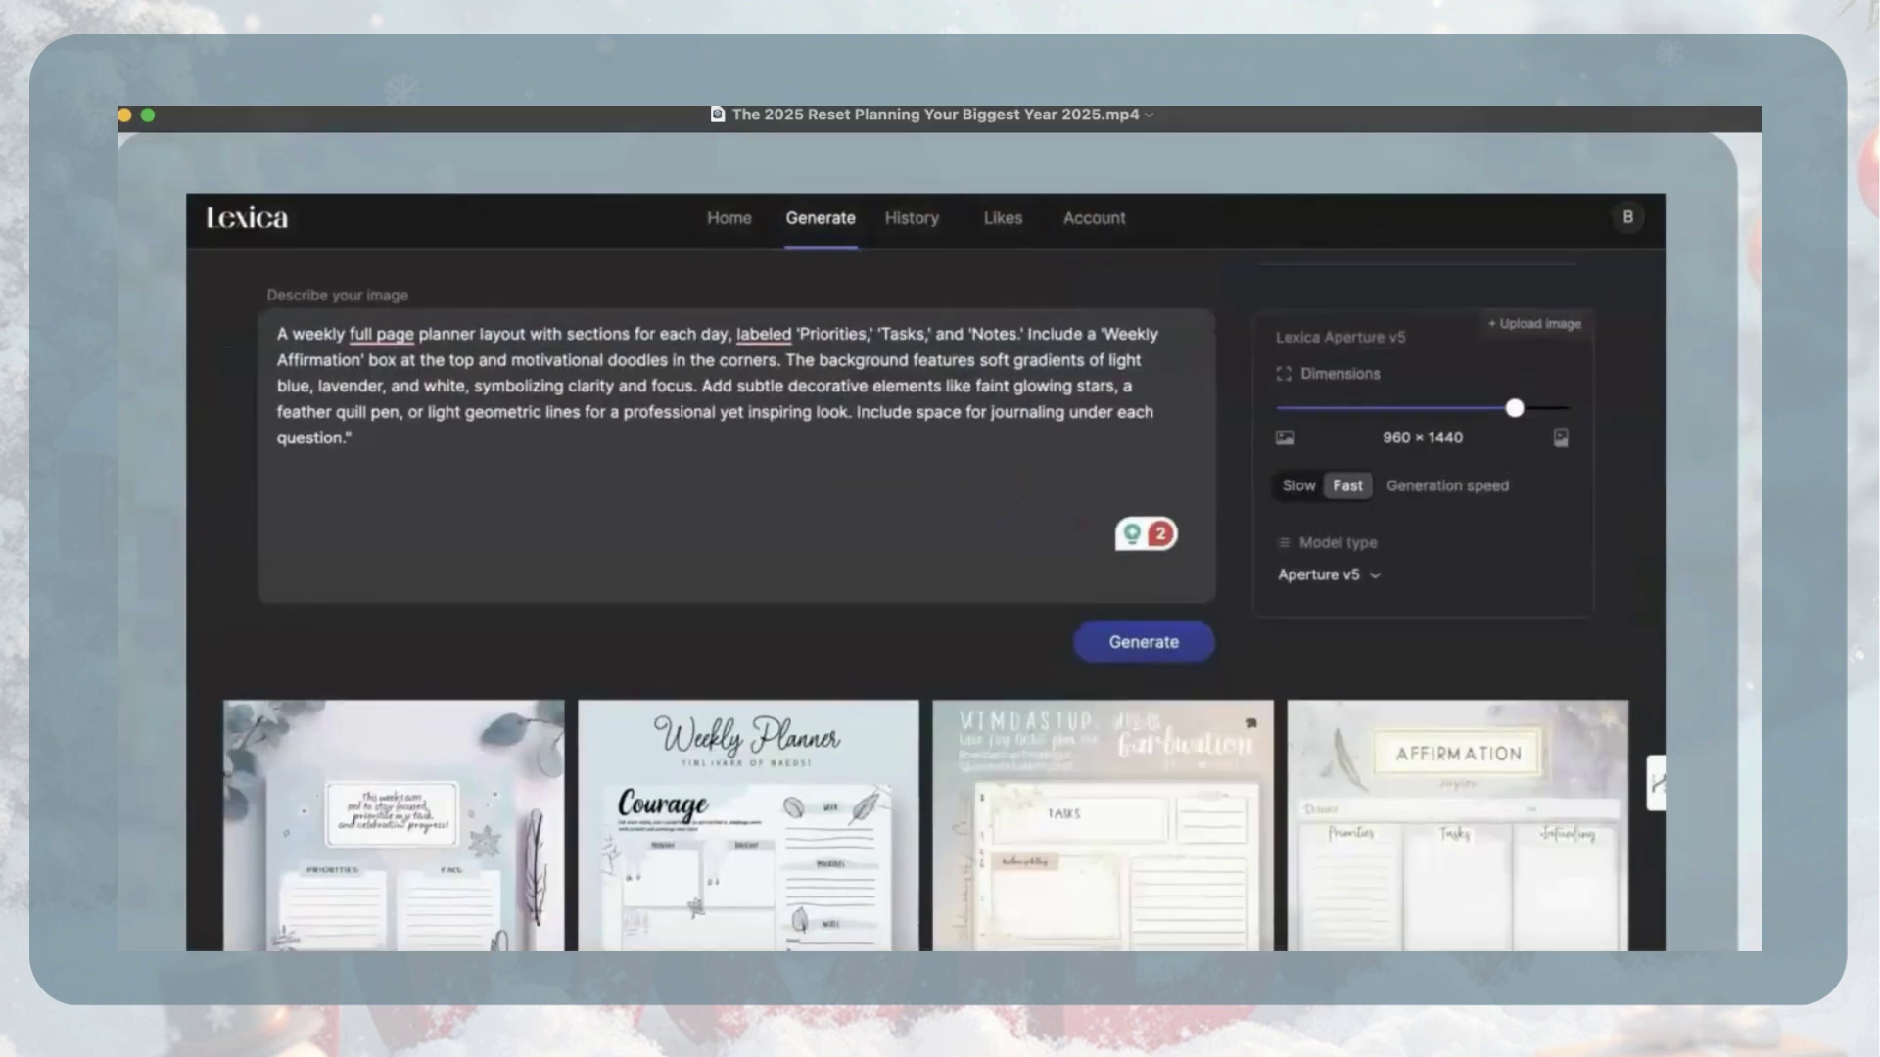